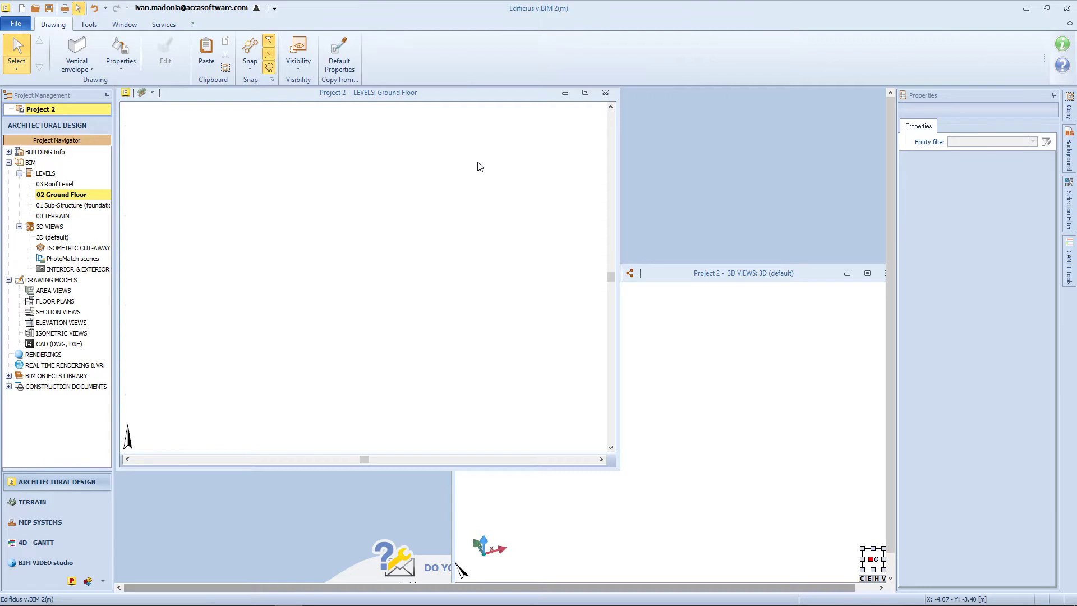
# Draw a straight wall about 3.5 m long across the Ground Floor plan.
pyautogui.click(81, 52)
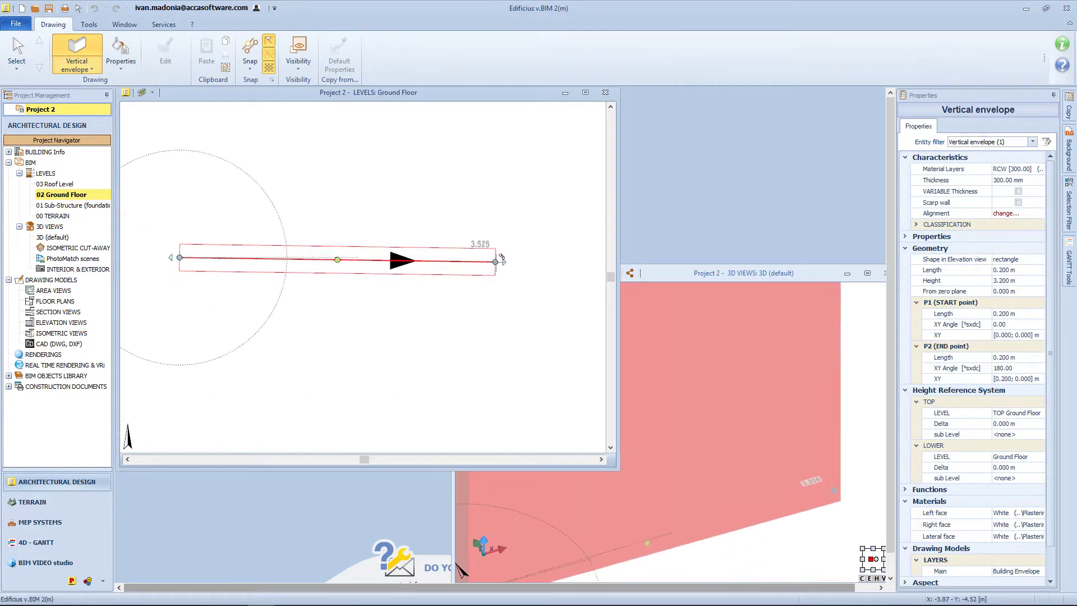
pyautogui.click(499, 258)
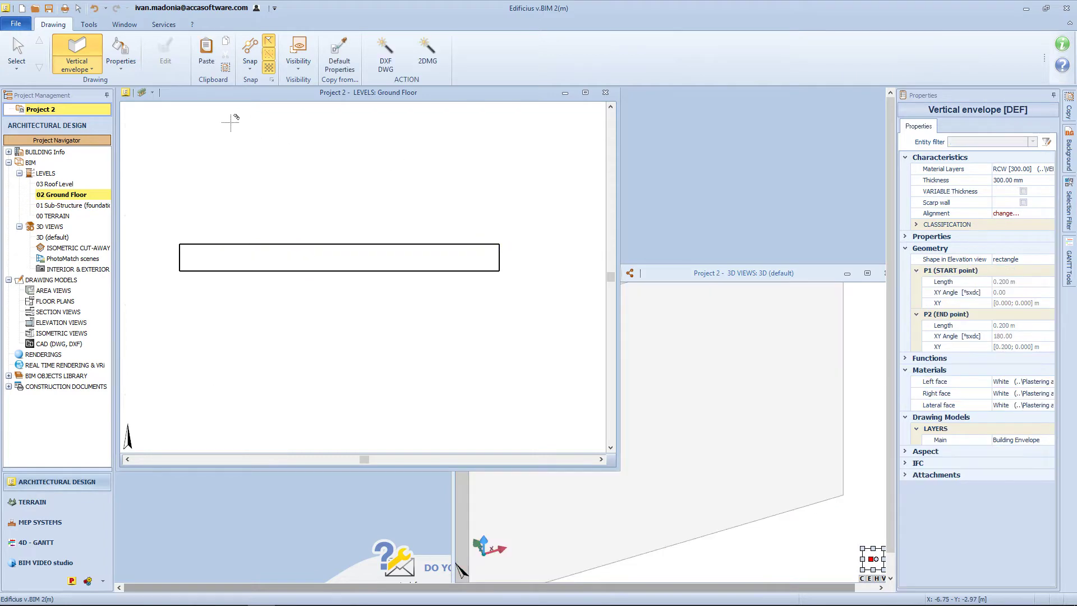
pyautogui.click(77, 66)
# Insert a 0.800 × 2.100 door into the wall, leaving 2.217 m left and 0.552 m right.
pyautogui.click(64, 146)
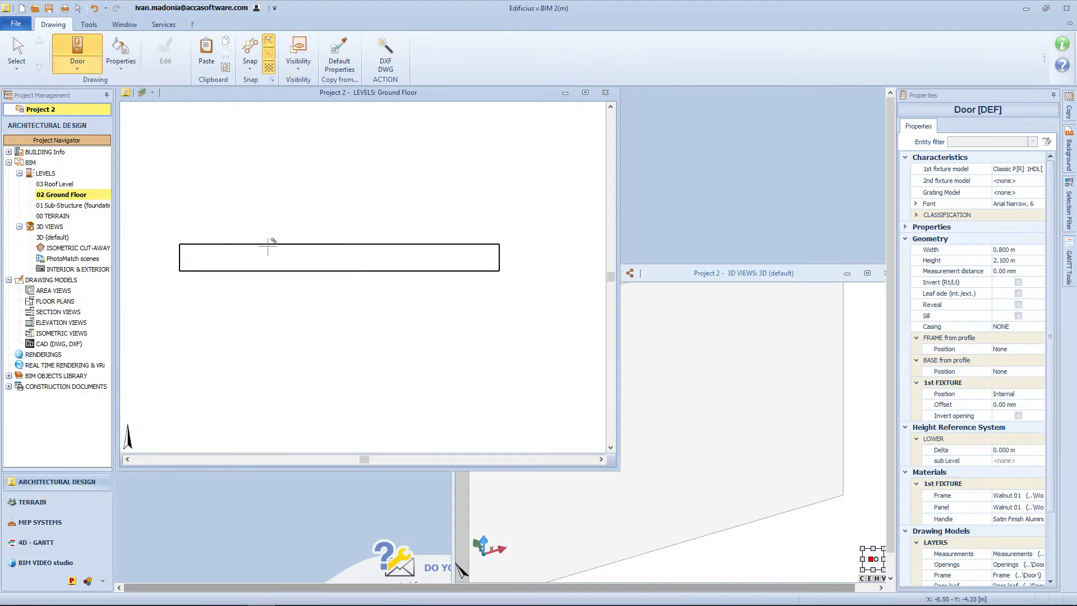
pyautogui.click(338, 257)
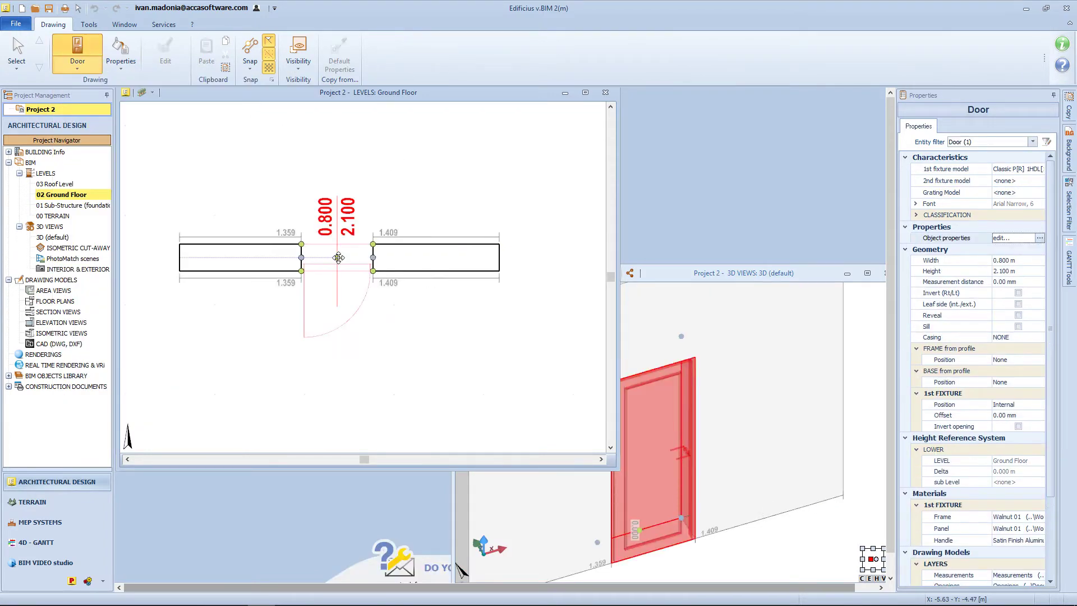
pyautogui.moveTo(338, 258); pyautogui.dragTo(417, 259)
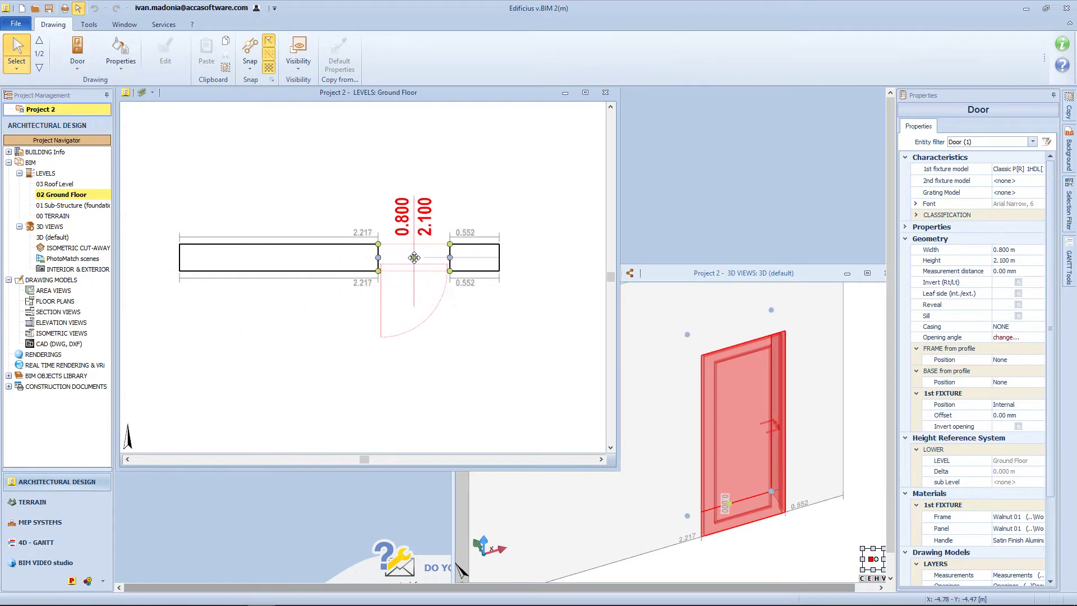
pyautogui.click(496, 214)
pyautogui.click(417, 230)
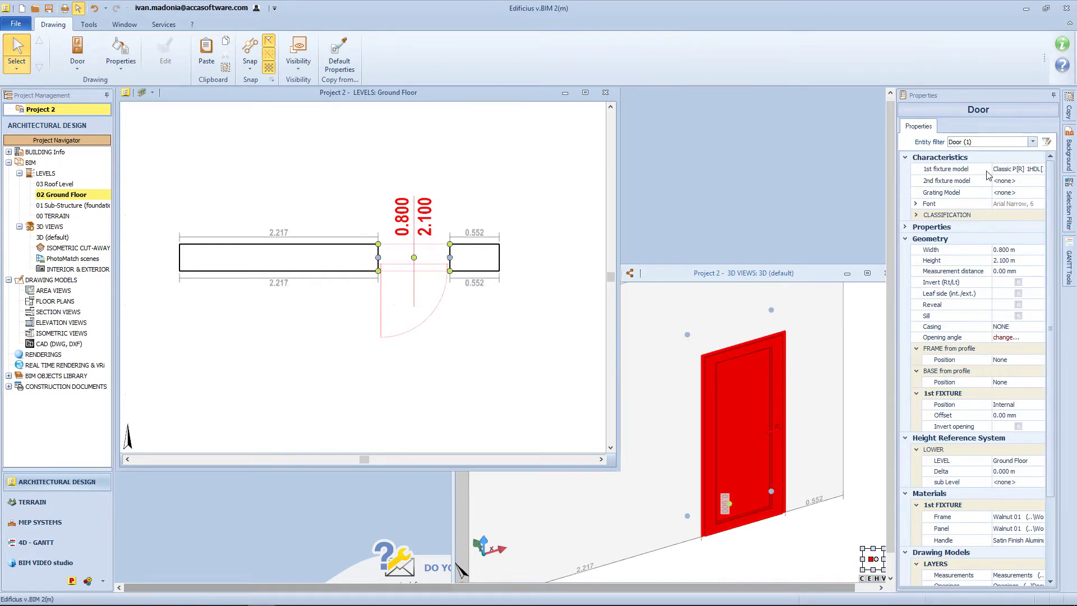
# Set the door's 1st fixture model to Classic P[R] 1HDL[2HP].
pyautogui.click(1037, 171)
pyautogui.click(1038, 171)
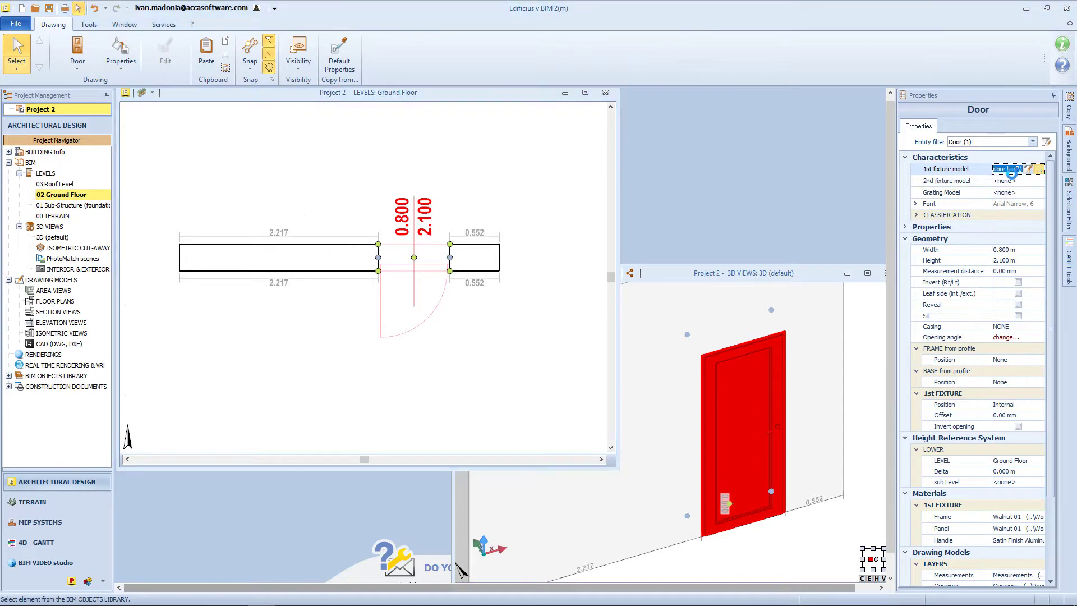
pyautogui.click(1037, 303)
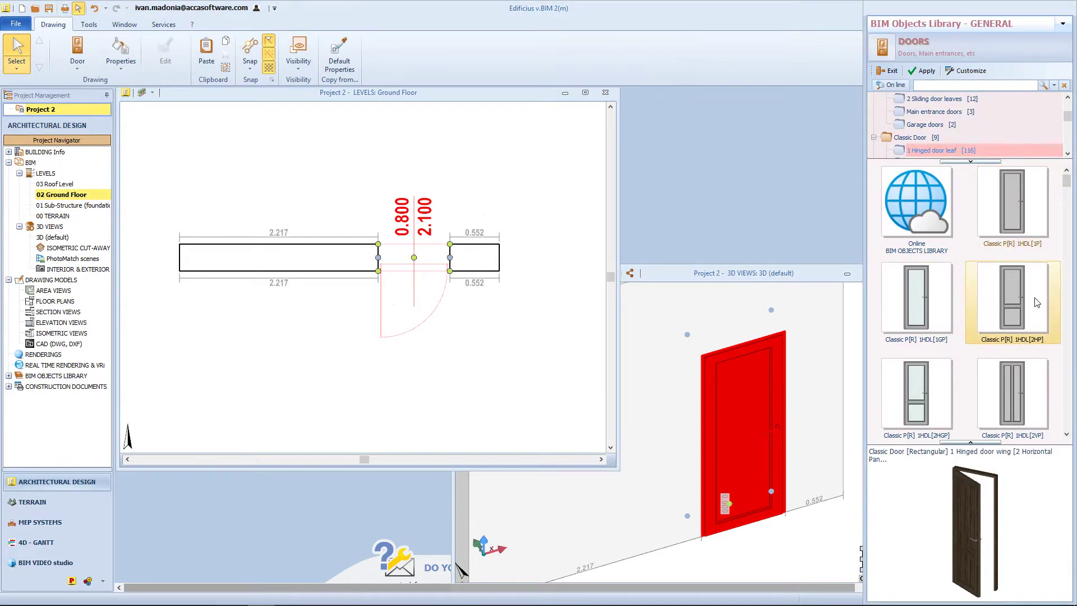
pyautogui.doubleClick(1037, 303)
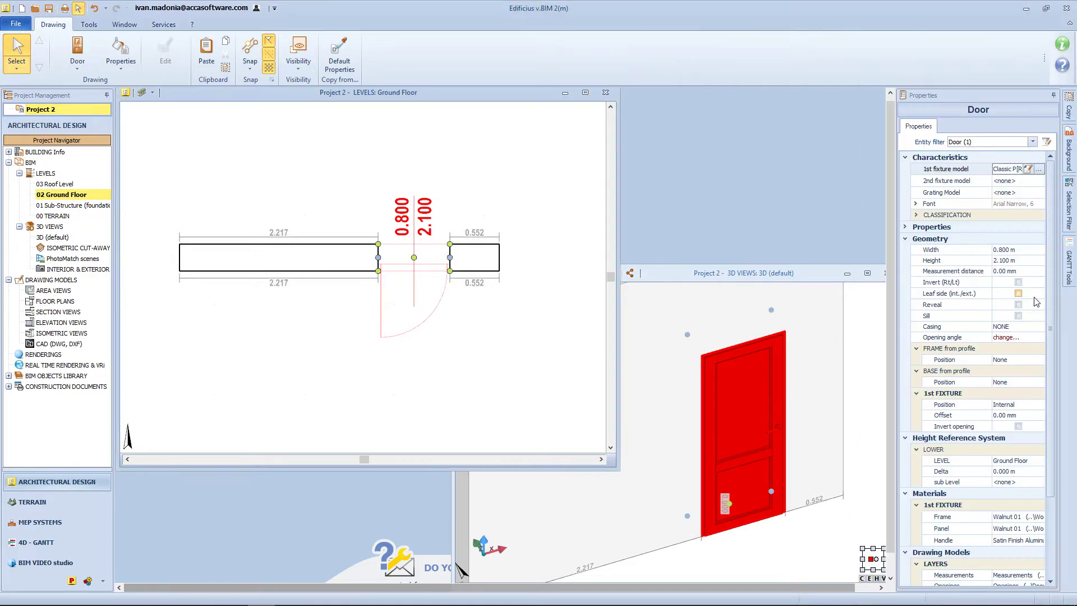
# Set the 2nd fixture model to Classic P[R] 1HDL[1GP] and check it from the wall's other side.
pyautogui.click(1035, 182)
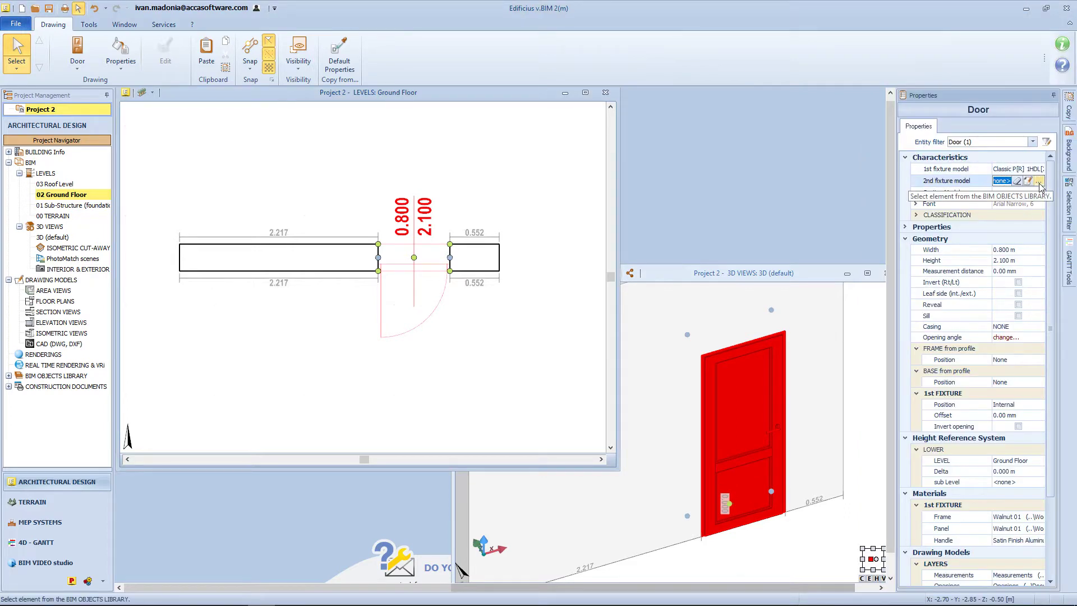
pyautogui.click(1034, 183)
pyautogui.scroll(2, 1037, 193)
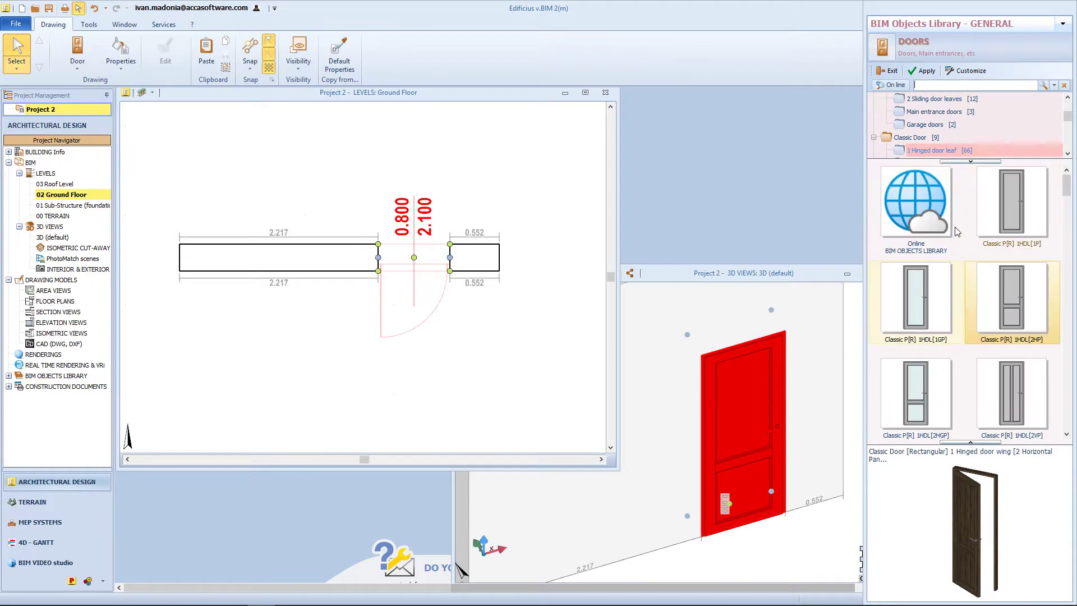
pyautogui.doubleClick(935, 295)
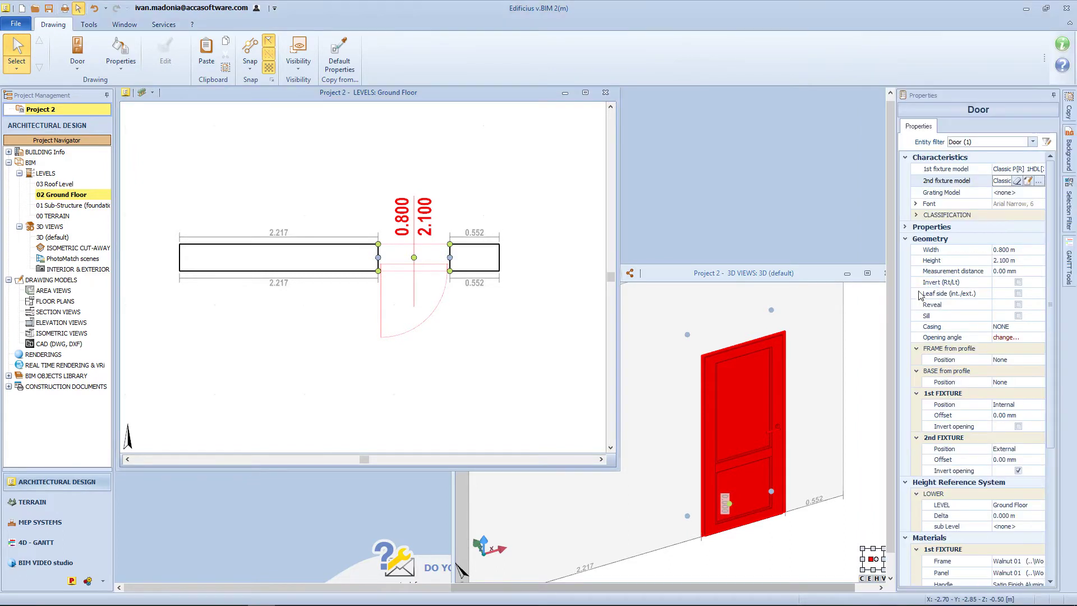
pyautogui.moveTo(825, 354); pyautogui.dragTo(774, 359, button='right')
pyautogui.moveTo(774, 359); pyautogui.dragTo(606, 408, button='middle')
pyautogui.moveTo(648, 415); pyautogui.dragTo(598, 421, button='right')
pyautogui.click(573, 459)
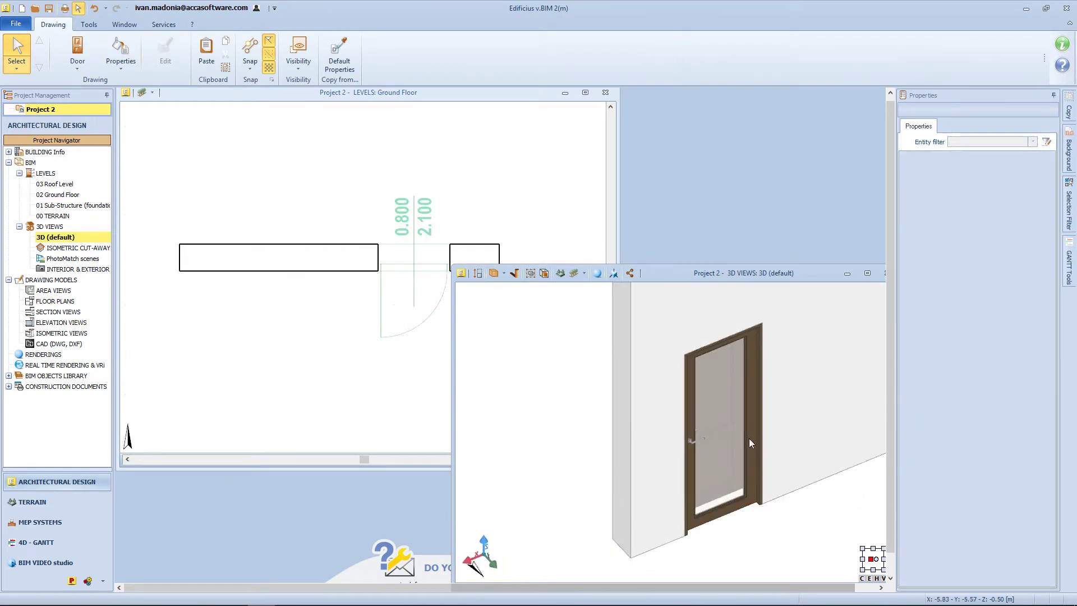
pyautogui.click(725, 483)
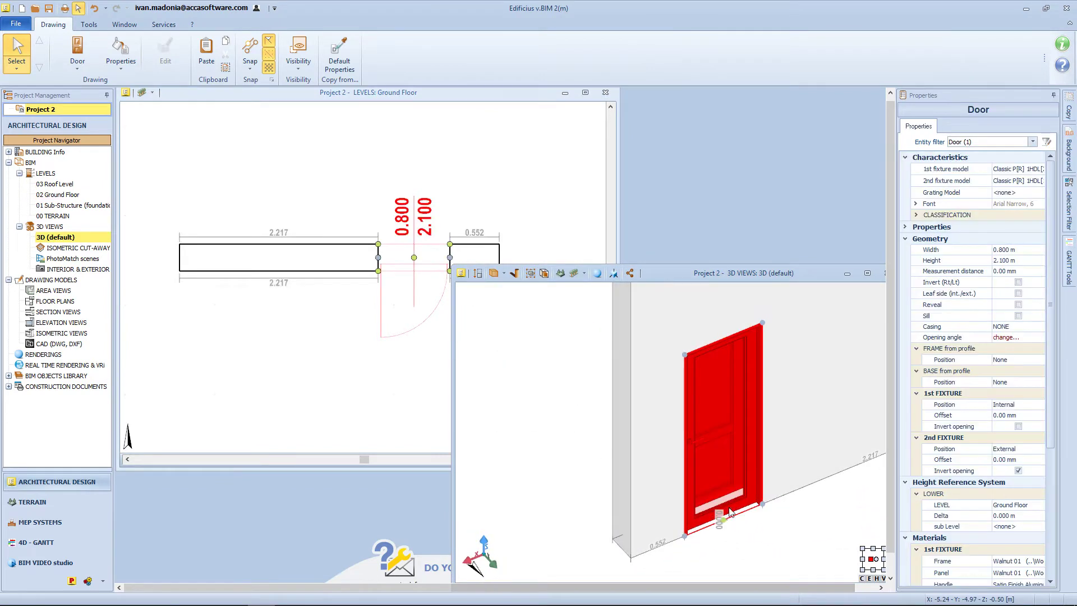
# Apply the Grating [R] BR[Rt] No Frame model from the grating library to the door.
pyautogui.click(1026, 194)
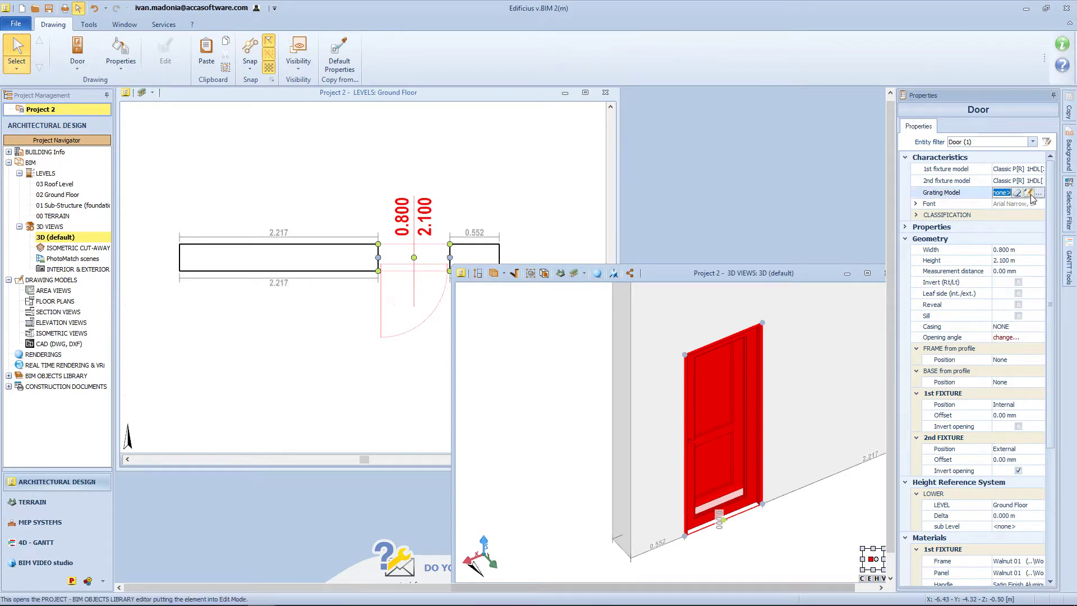
pyautogui.click(1037, 193)
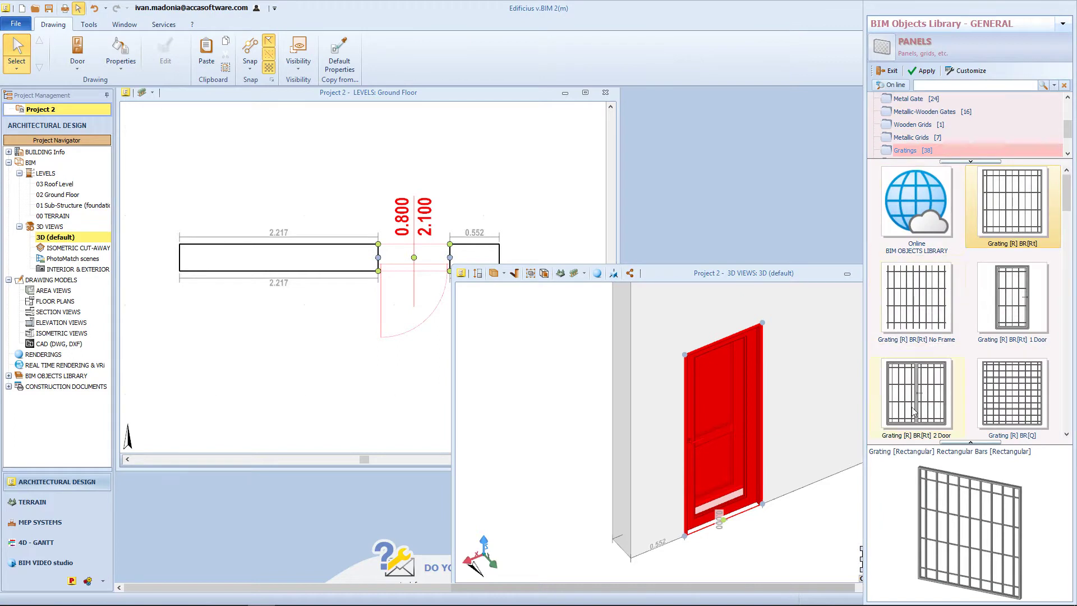
pyautogui.doubleClick(931, 315)
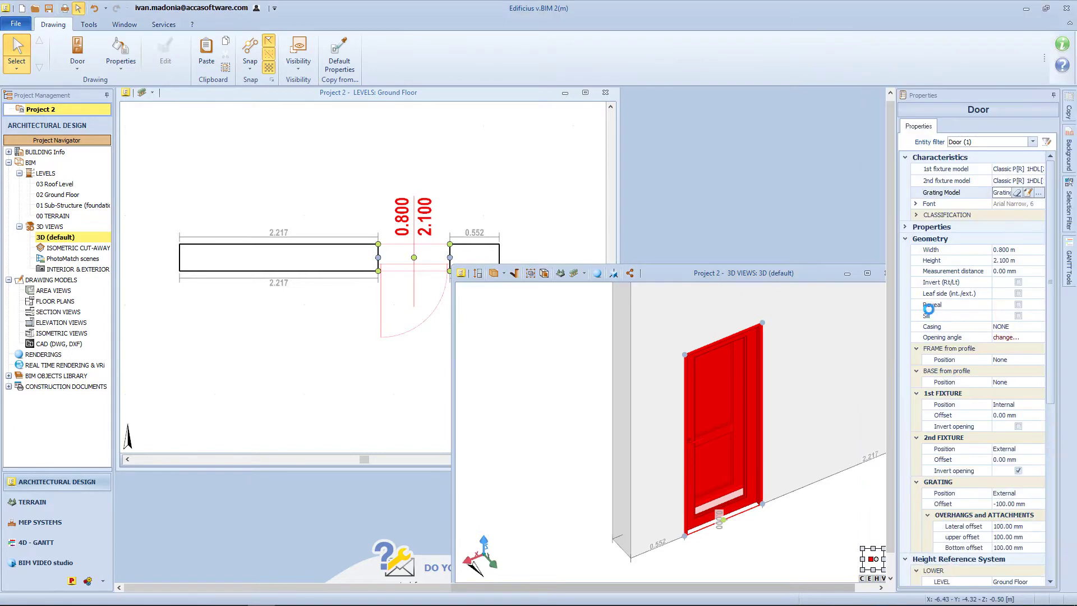
pyautogui.moveTo(819, 381); pyautogui.dragTo(731, 411, button='middle')
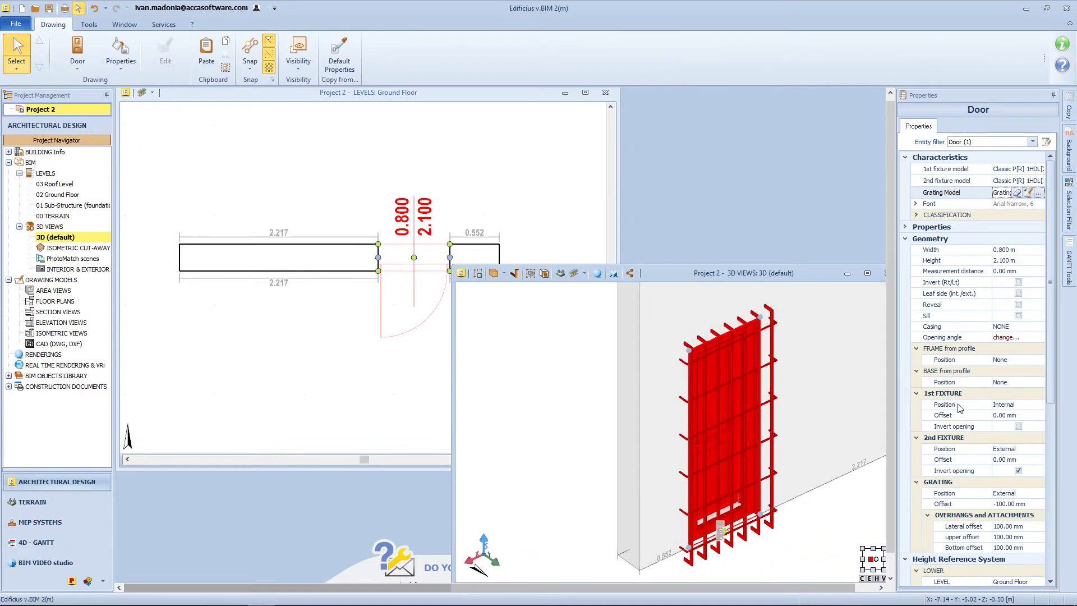
pyautogui.click(916, 205)
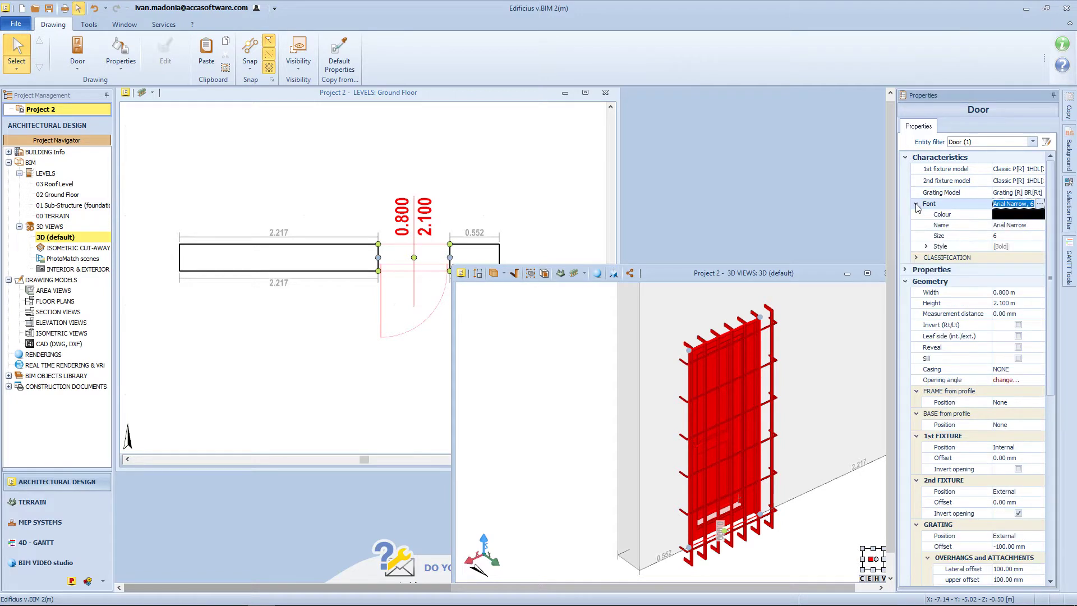
# Review the door label's Font colour, name, size and style settings without changing them.
pyautogui.click(1009, 215)
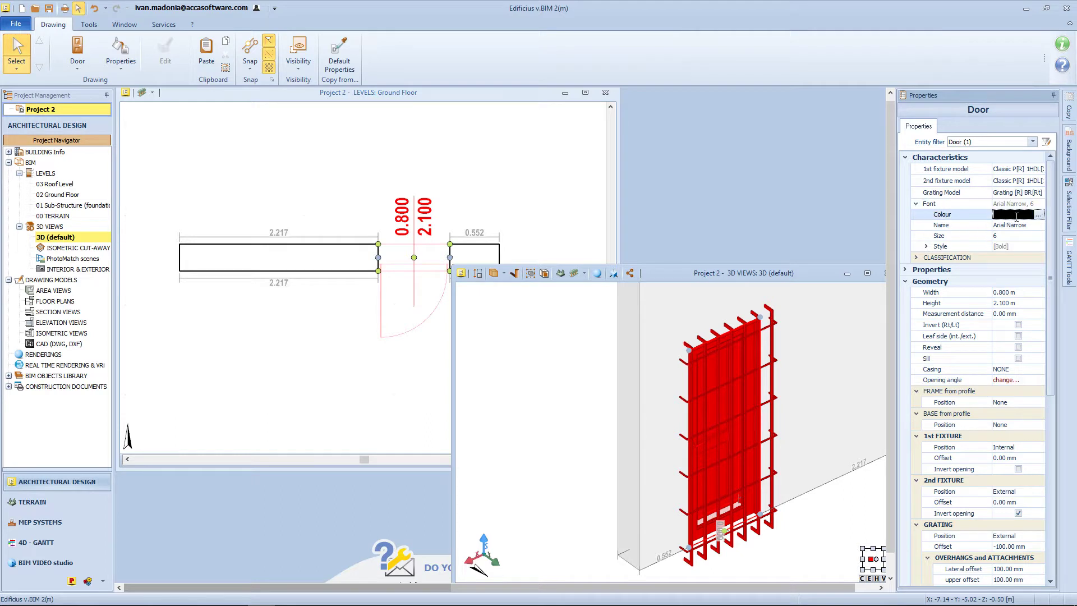
pyautogui.click(1038, 214)
pyautogui.click(1042, 266)
pyautogui.click(1035, 226)
pyautogui.click(1007, 237)
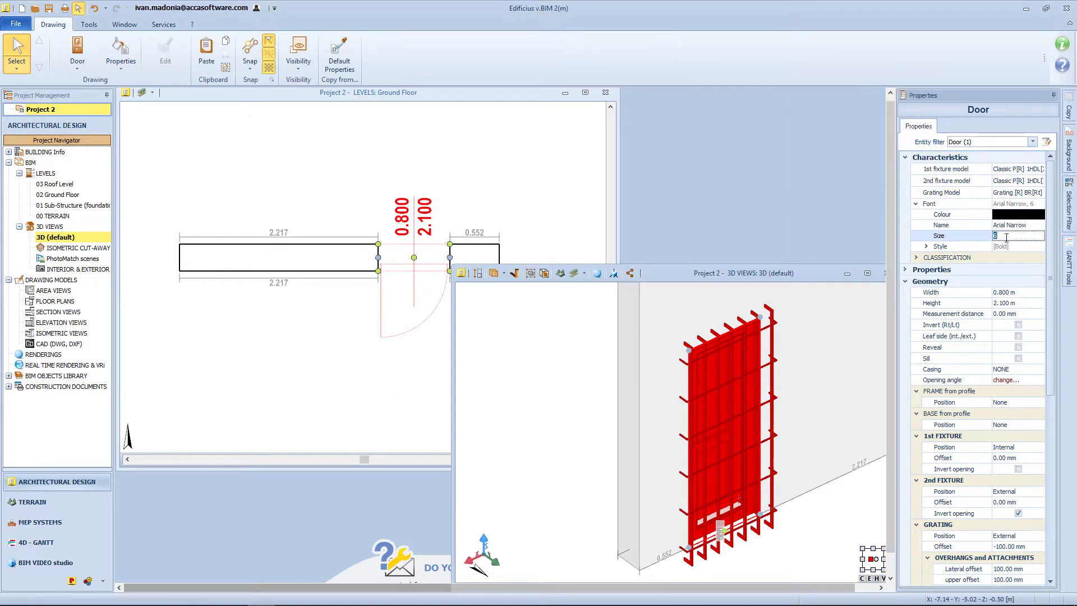
pyautogui.click(926, 248)
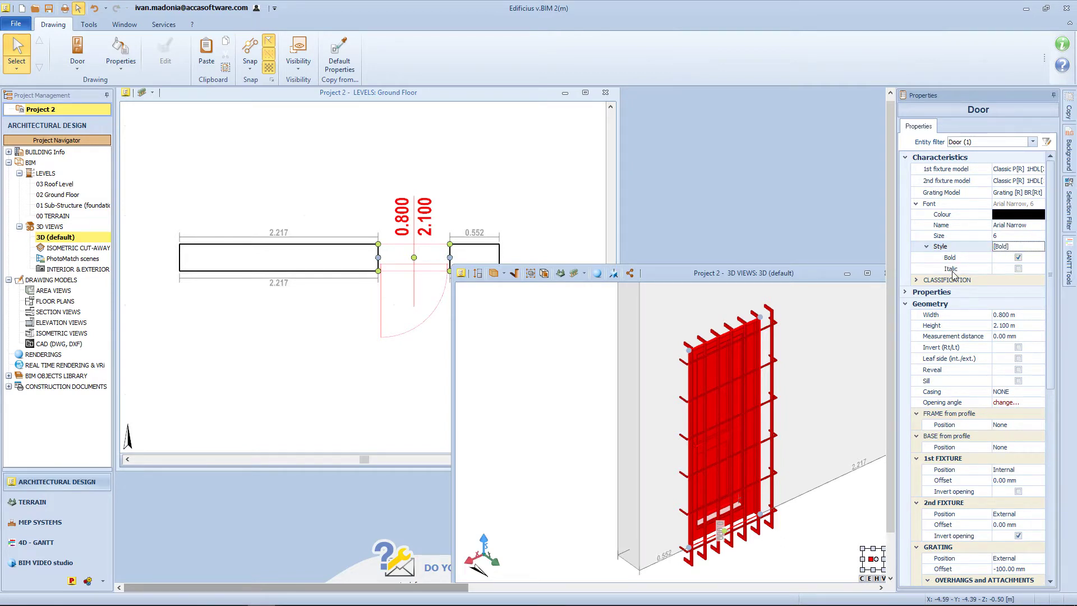
# Change the door width to 1.000 m.
pyautogui.click(1001, 316)
pyautogui.write('1')
pyautogui.press('Return')
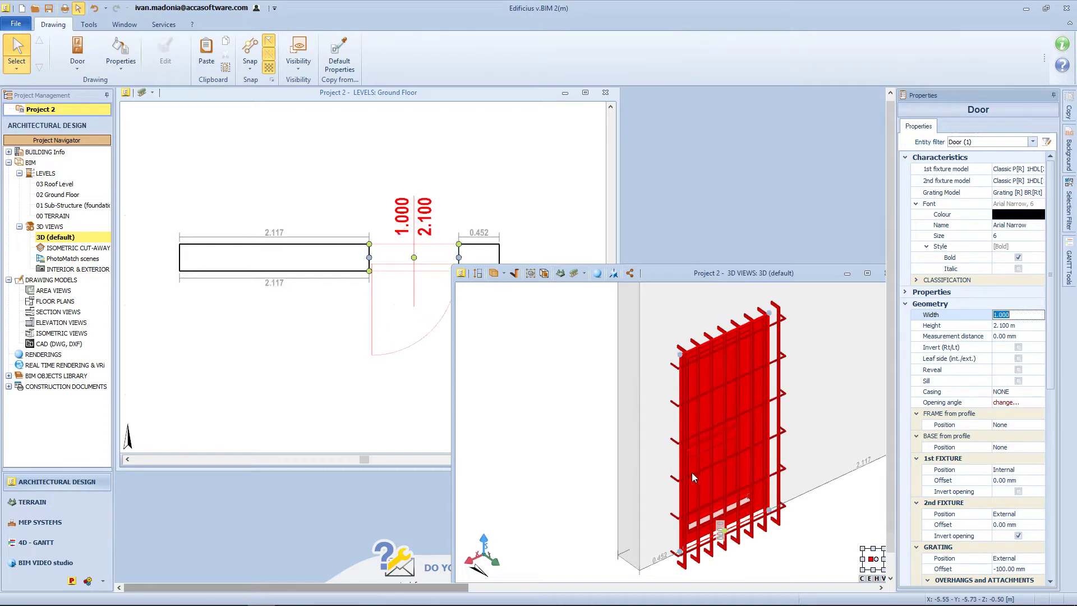
# Resize the door to about 1.045 m wide and 2.352 m high.
pyautogui.click(461, 251)
pyautogui.moveTo(462, 251)
pyautogui.mouseDown()
pyautogui.moveTo(474, 252)
pyautogui.moveTo(462, 251)
pyautogui.mouseUp()
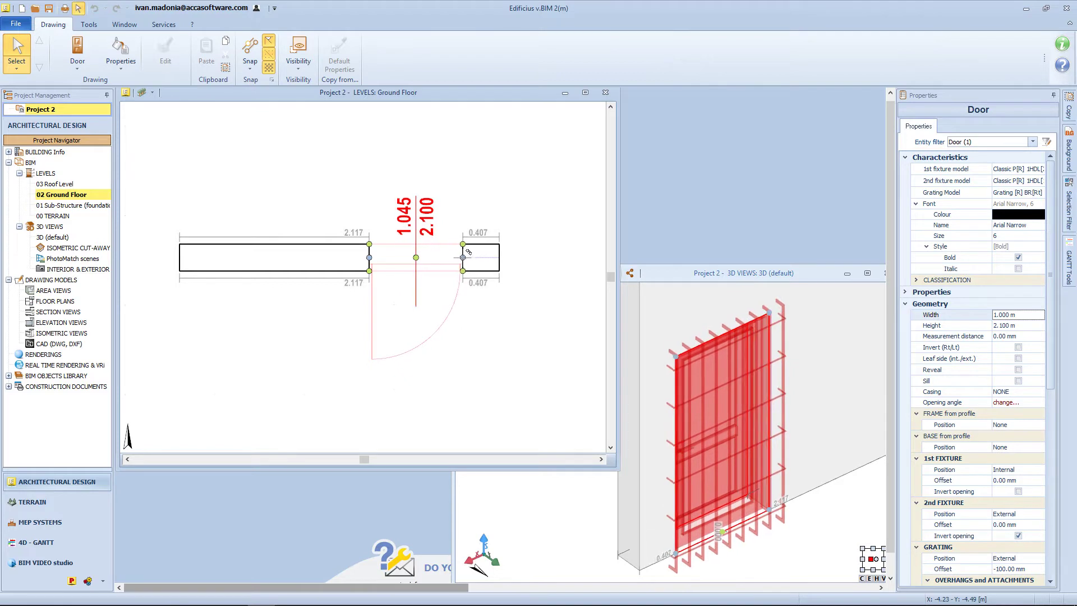
pyautogui.click(1011, 329)
pyautogui.write('2.3')
pyautogui.press('Return')
pyautogui.press('Return')
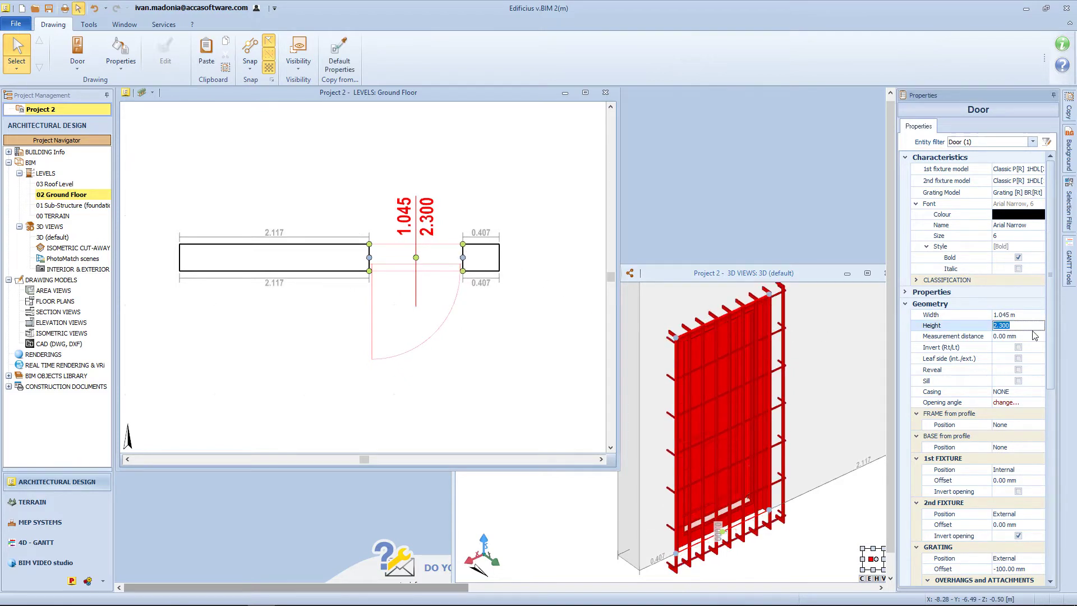
pyautogui.click(680, 365)
pyautogui.moveTo(681, 366); pyautogui.dragTo(681, 328)
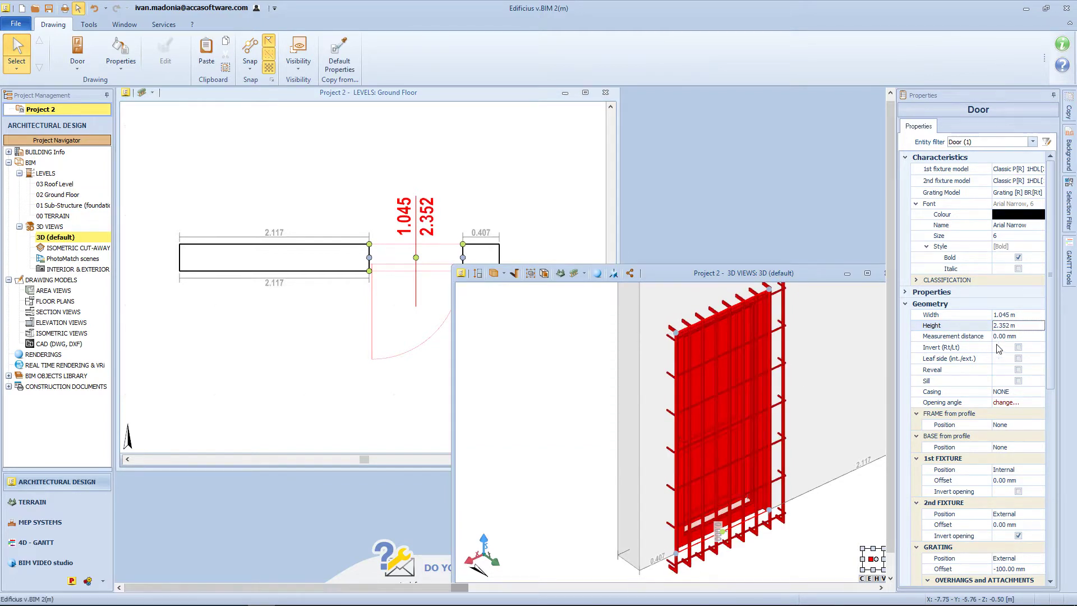
# Try flipping the door's hinge side and swing direction, including with F7 and F8.
pyautogui.click(1018, 347)
pyautogui.click(1018, 347)
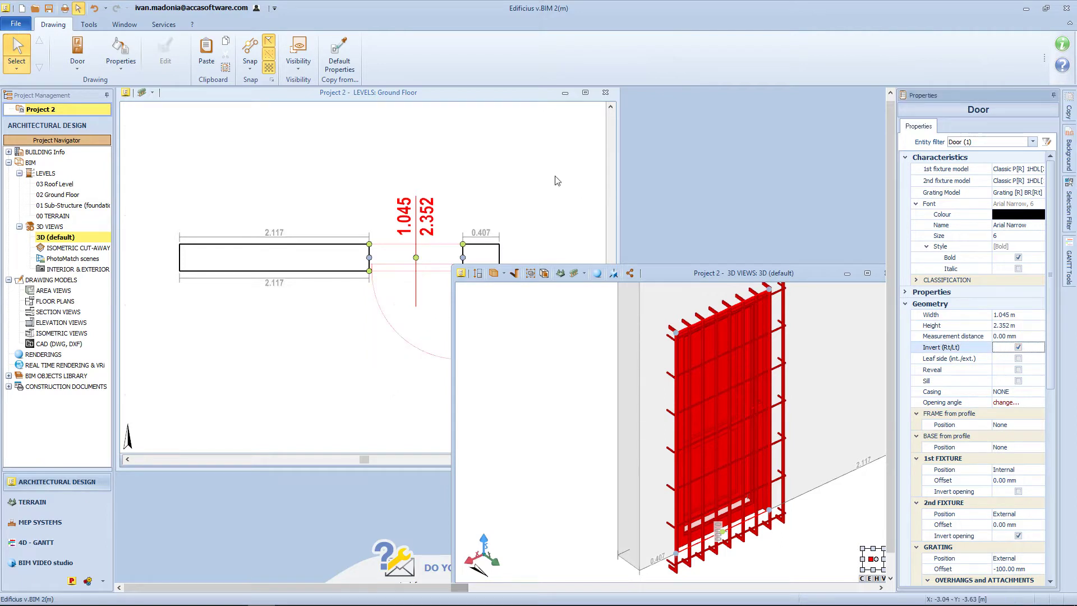
pyautogui.click(1018, 359)
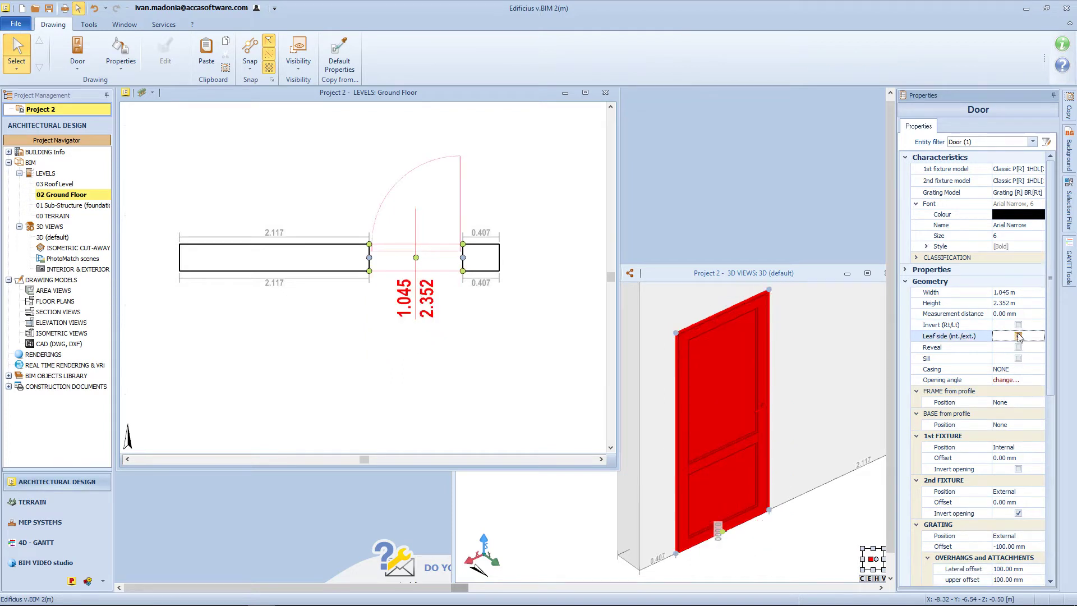
pyautogui.click(1018, 336)
pyautogui.press('F7')
pyautogui.press('F8')
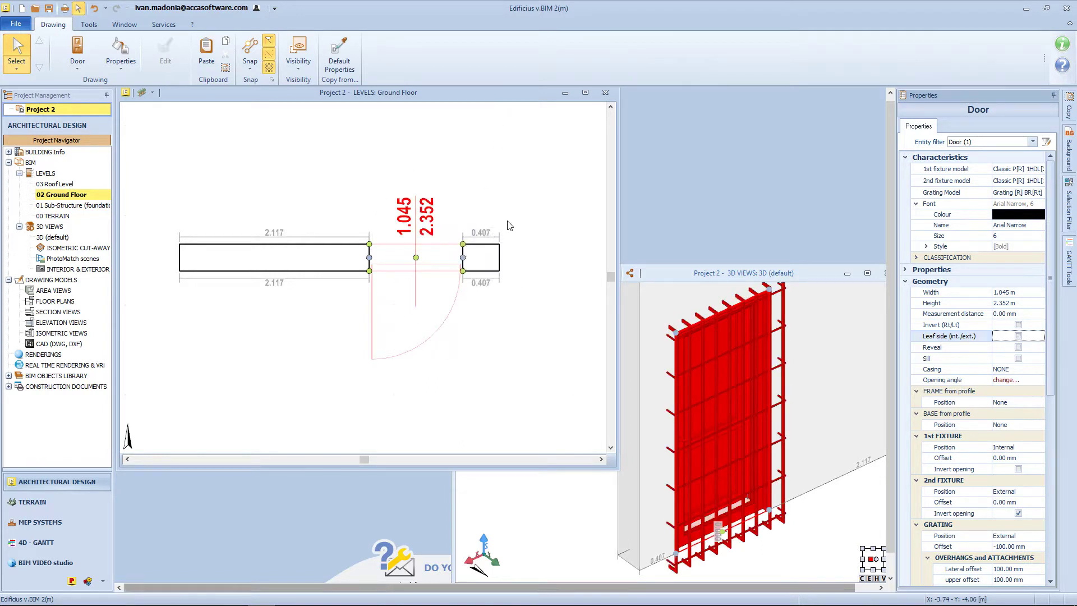
pyautogui.click(1010, 192)
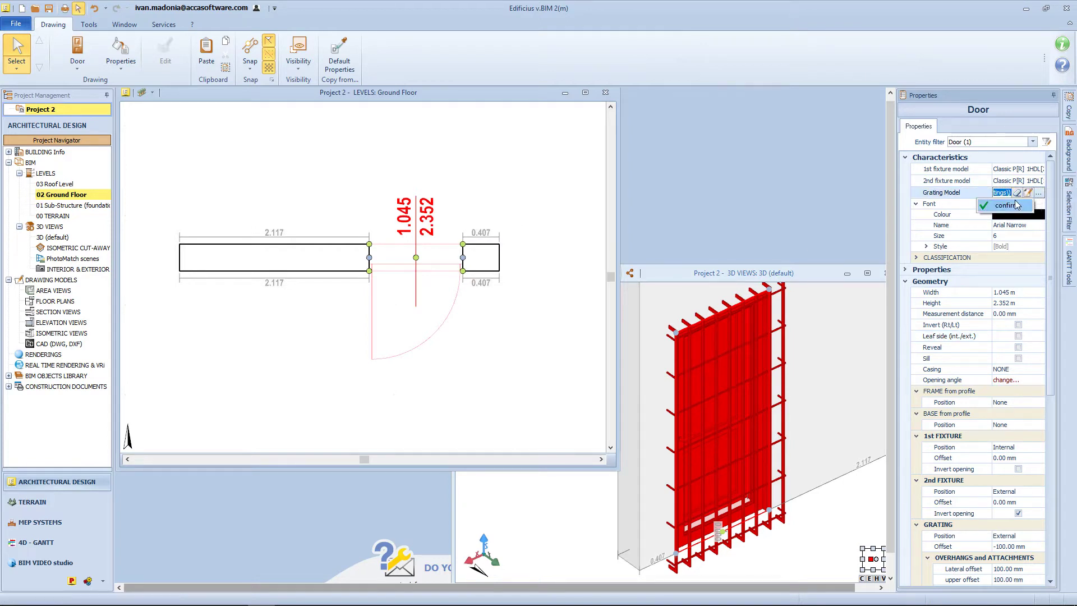
# Clear the door's Grating Model and 2nd fixture model.
pyautogui.click(1017, 192)
pyautogui.click(1009, 180)
pyautogui.click(1017, 181)
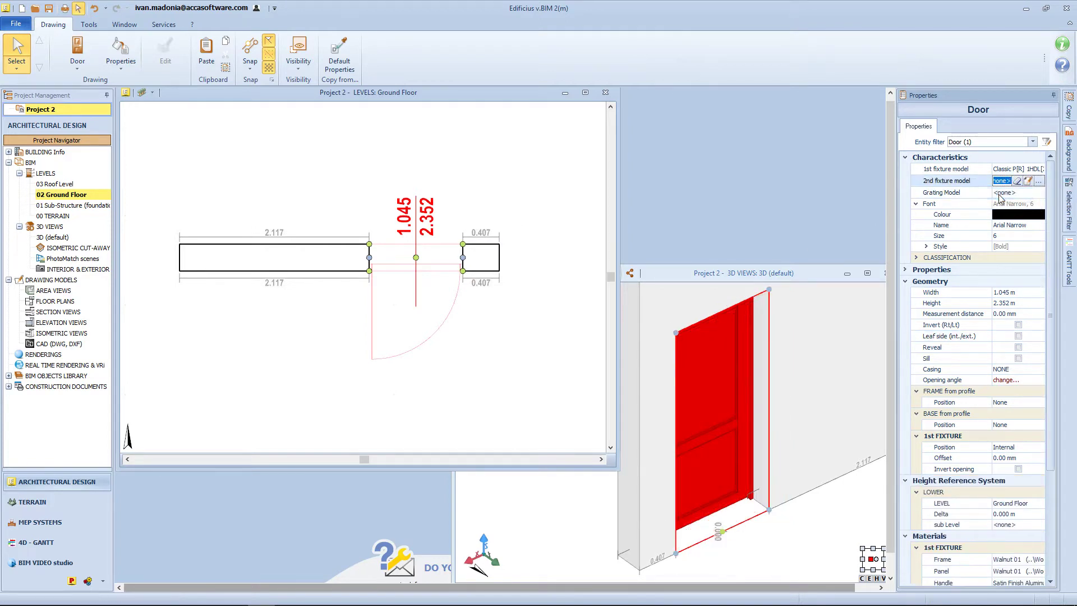
# Turn on the door Reveal and set its dimension values to 100 mm.
pyautogui.click(1018, 347)
pyautogui.click(916, 348)
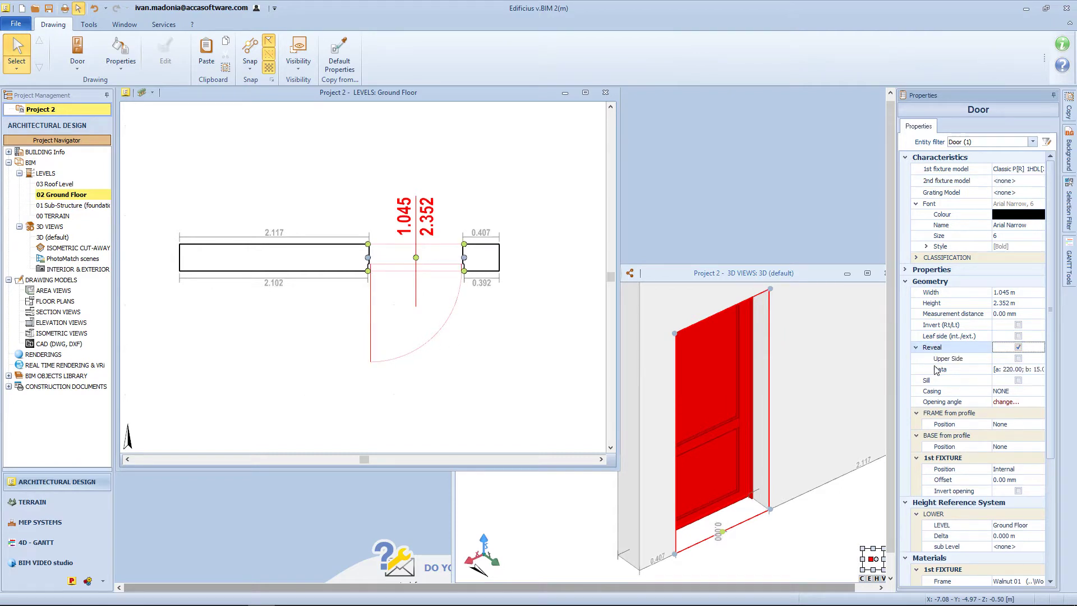
pyautogui.click(1022, 370)
pyautogui.click(1041, 369)
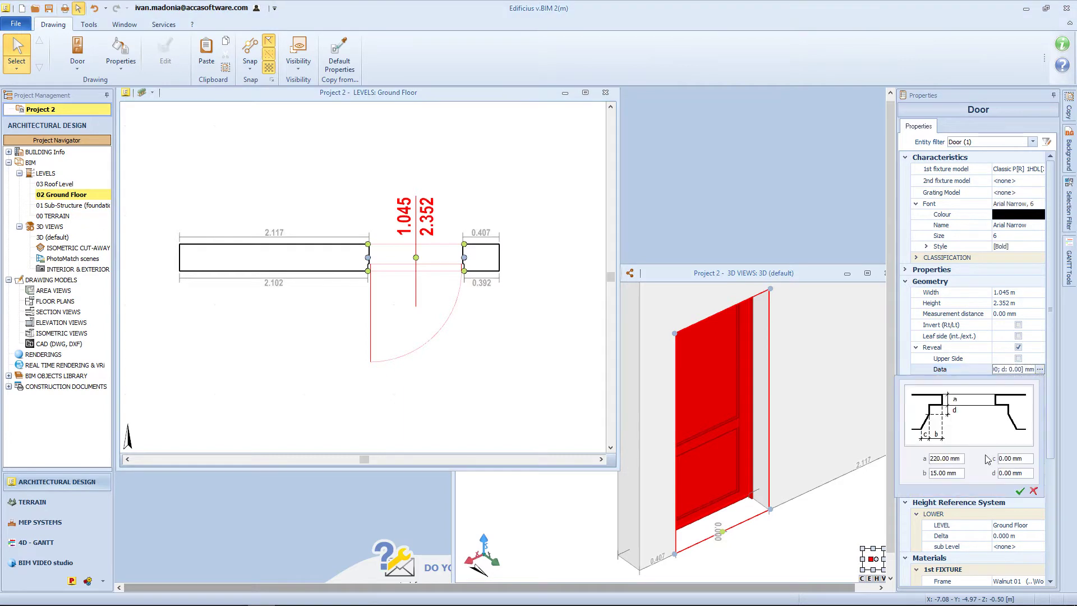
pyautogui.tripleClick(960, 457)
pyautogui.write('100')
pyautogui.press('Tab')
pyautogui.write('100')
pyautogui.moveTo(1023, 458); pyautogui.dragTo(981, 464)
pyautogui.write('100')
pyautogui.click(1018, 473)
pyautogui.click(1019, 491)
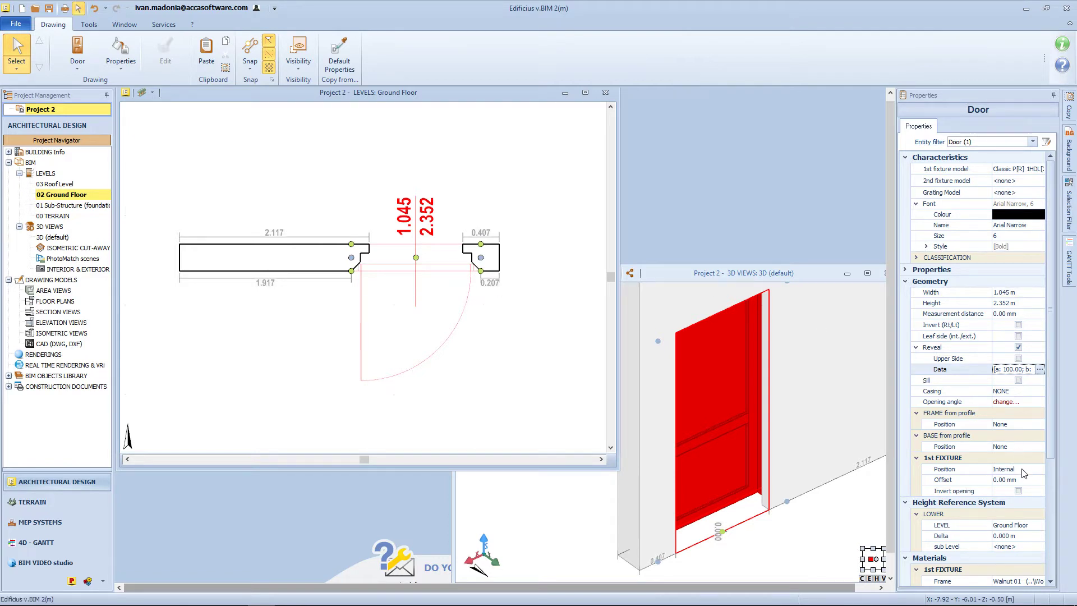
# Set the 1st fixture position to External and add a sill beneath the door.
pyautogui.click(1022, 469)
pyautogui.click(1041, 470)
pyautogui.click(1017, 494)
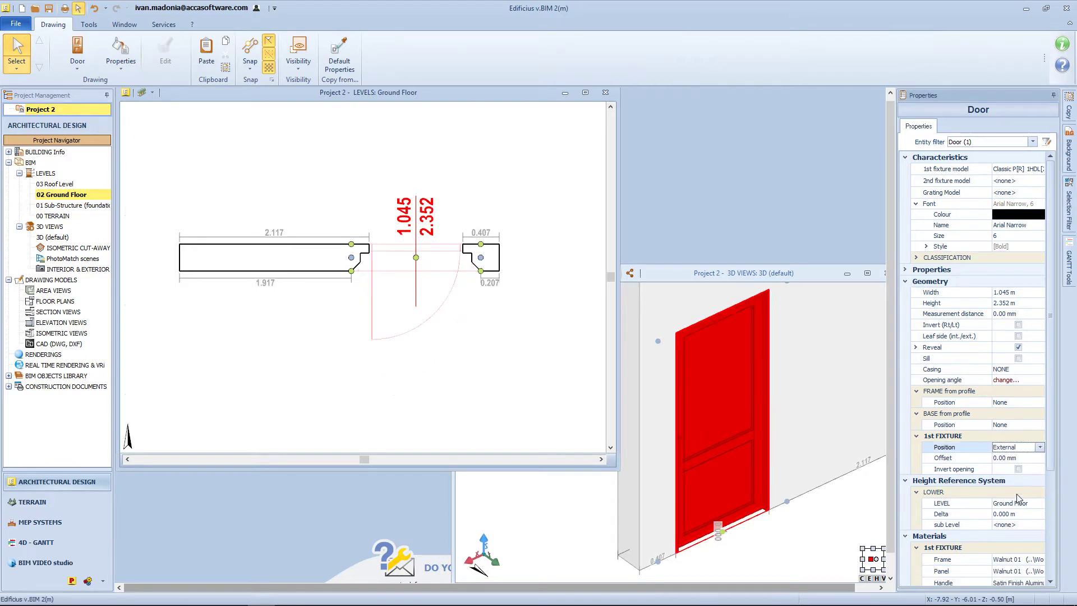
pyautogui.moveTo(710, 499); pyautogui.dragTo(795, 510, button='right')
pyautogui.moveTo(720, 490); pyautogui.dragTo(771, 450, button='middle')
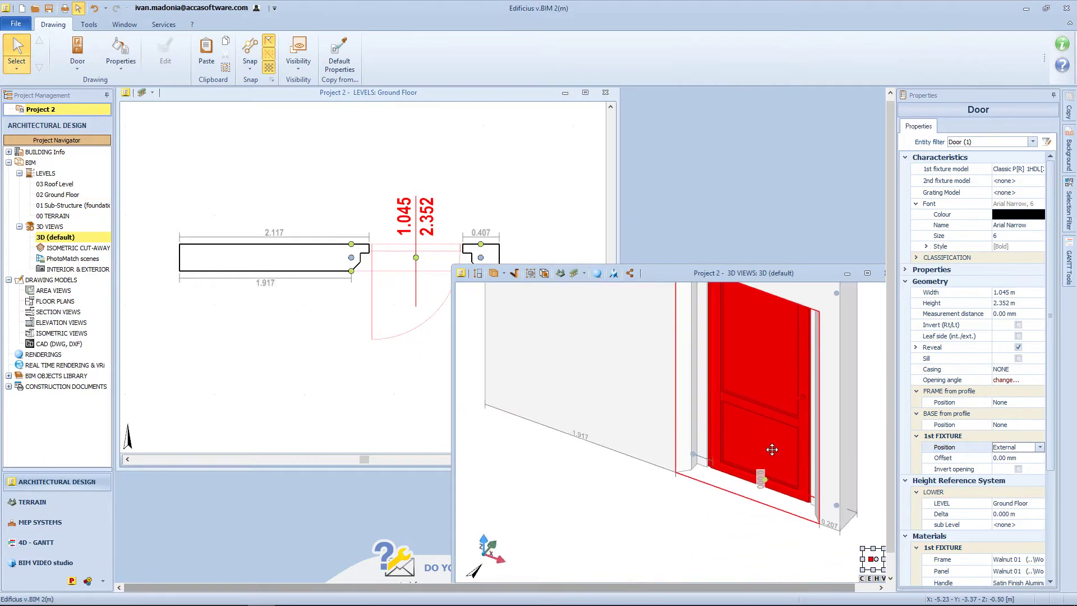
pyautogui.moveTo(772, 450); pyautogui.dragTo(773, 470)
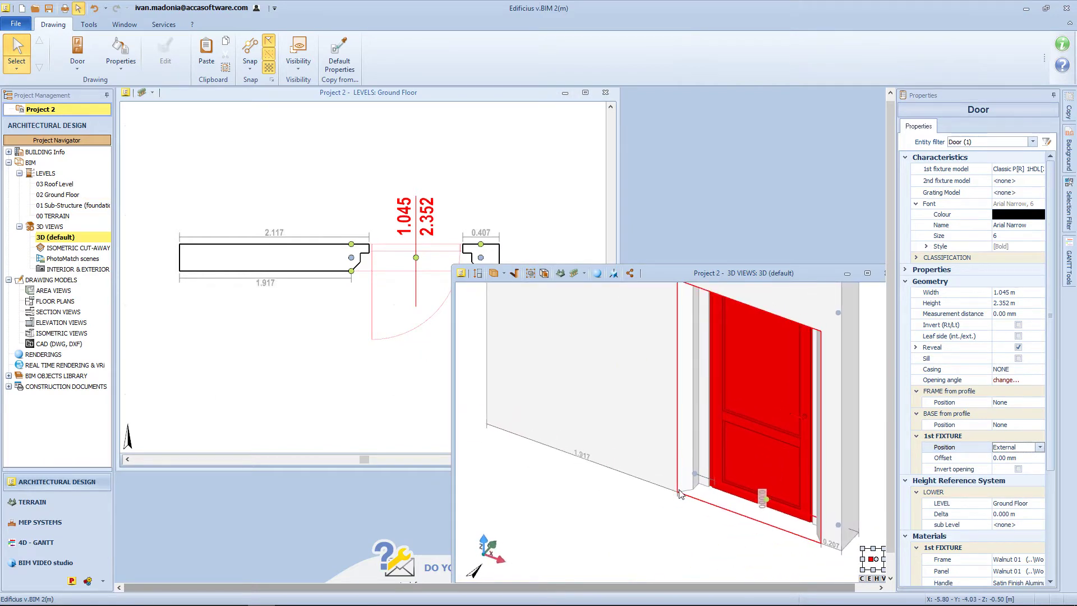
pyautogui.click(1018, 357)
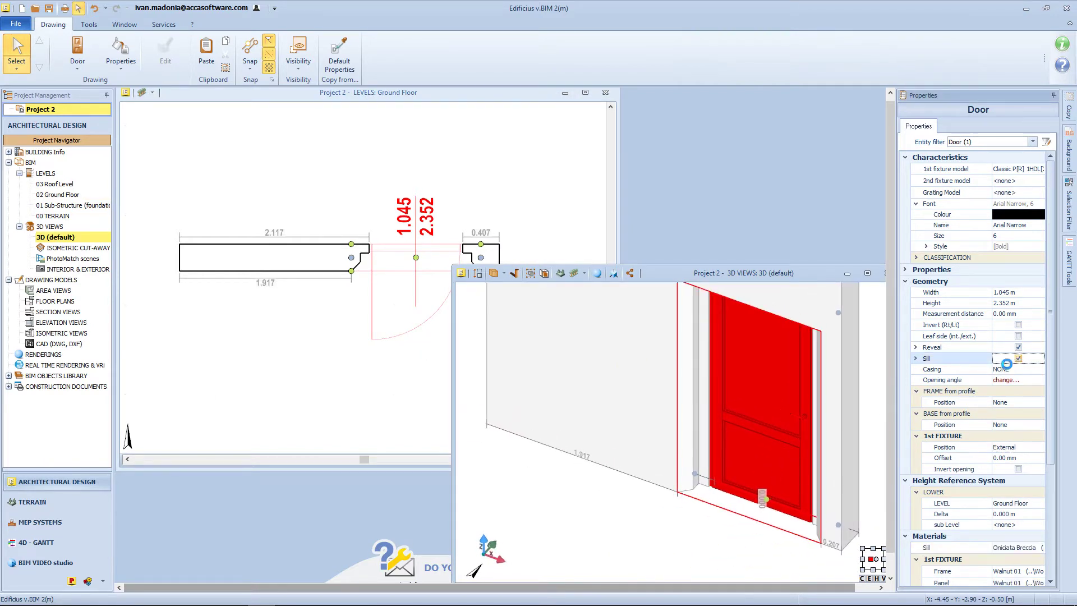
pyautogui.scroll(2, 773, 532)
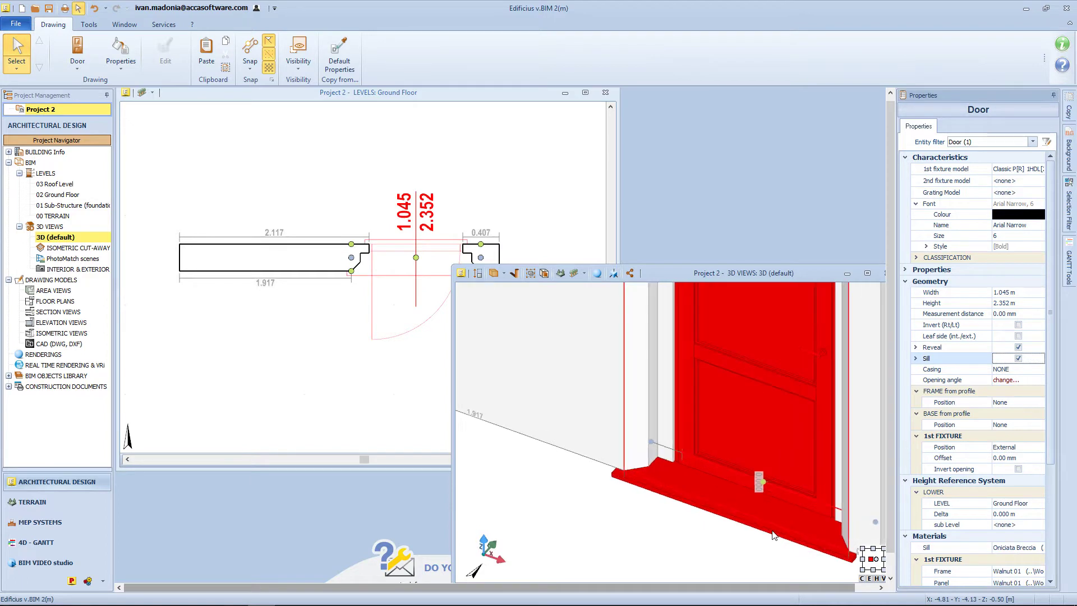
# Switch the 3D view display mode to Shaded Lines (Textures).
pyautogui.click(503, 274)
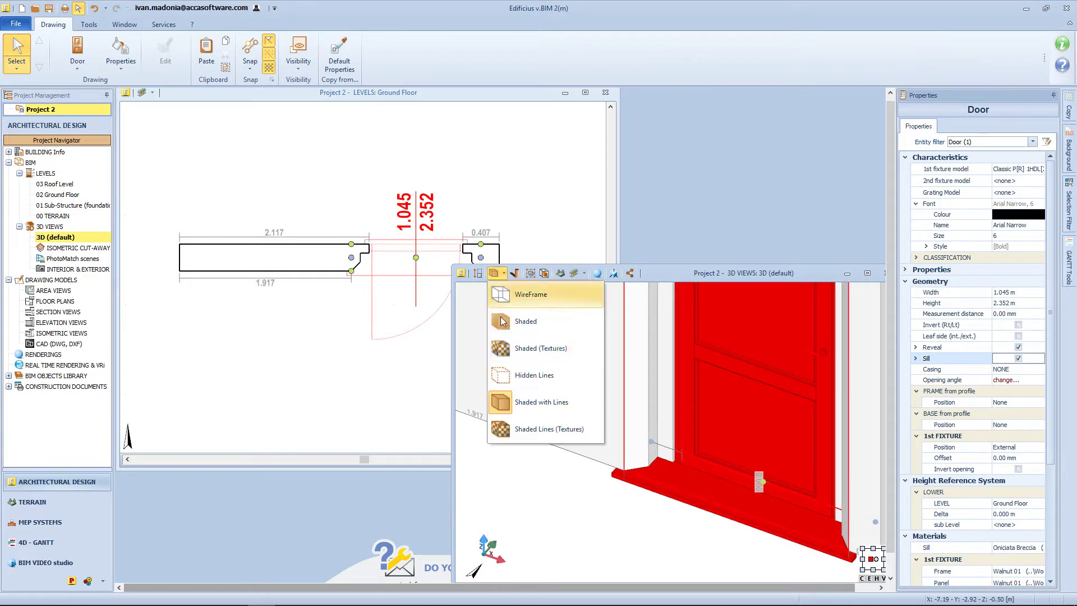
pyautogui.click(527, 429)
pyautogui.scroll(-2, 703, 470)
# Tick Upper Side in the door's Reveal settings.
pyautogui.moveTo(703, 470); pyautogui.dragTo(746, 452, button='middle')
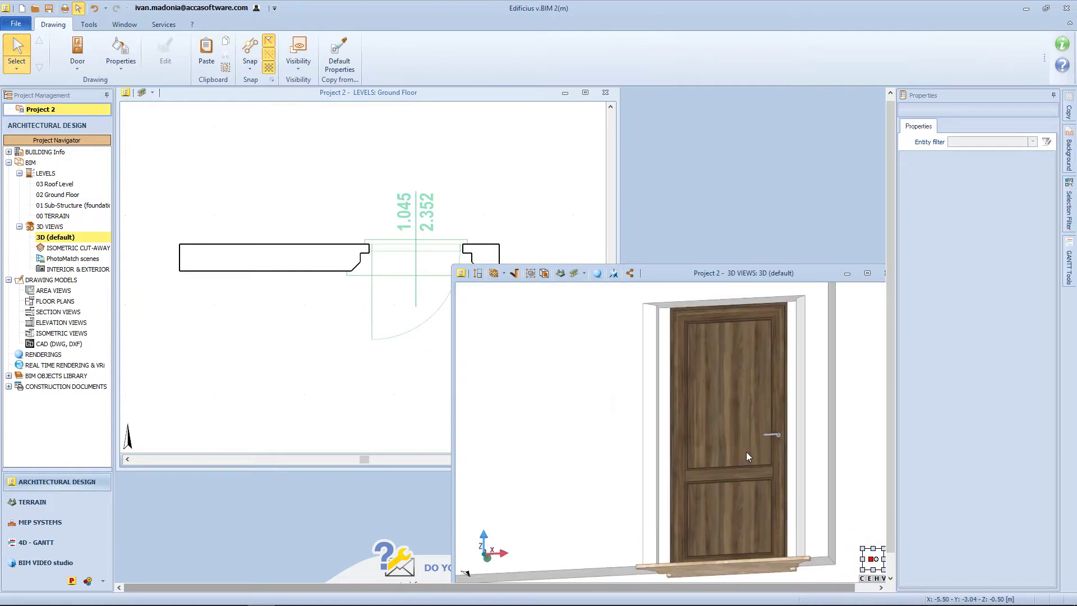
pyautogui.click(762, 414)
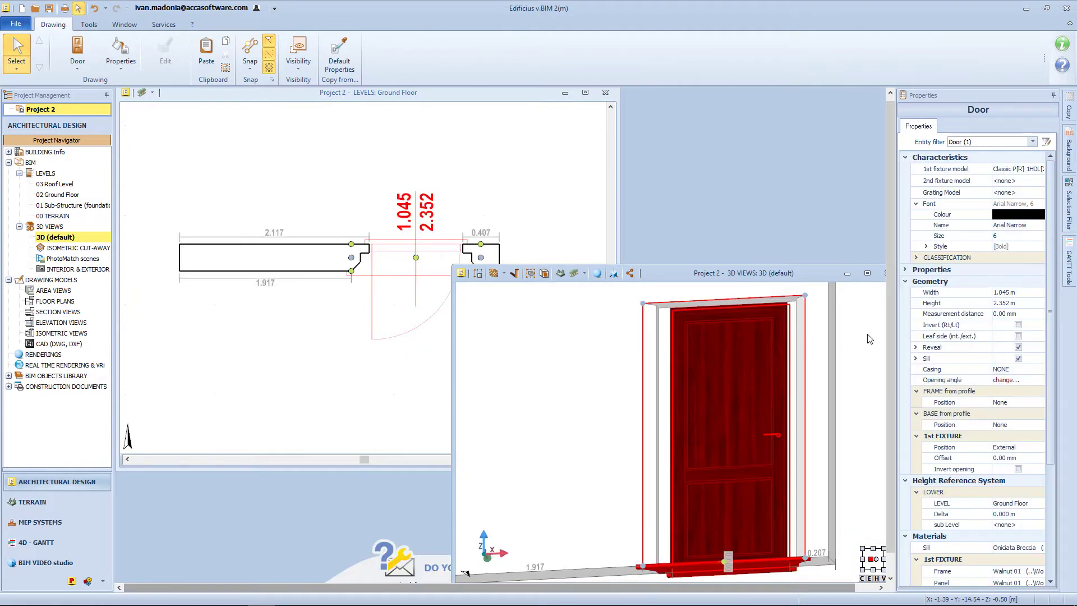
pyautogui.click(915, 348)
pyautogui.click(1018, 358)
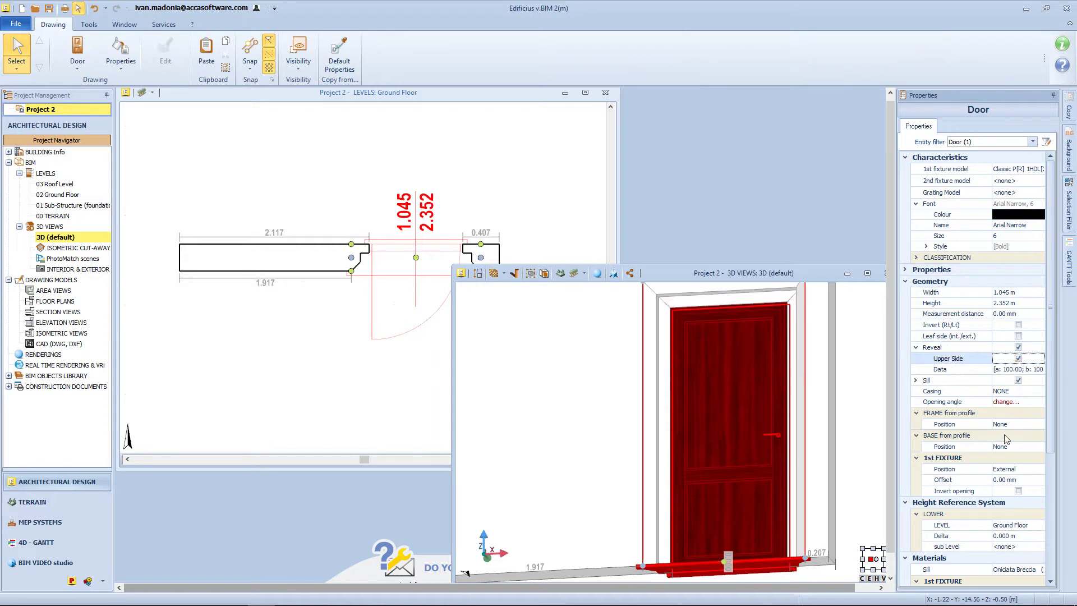
pyautogui.moveTo(748, 343); pyautogui.dragTo(752, 372, button='middle')
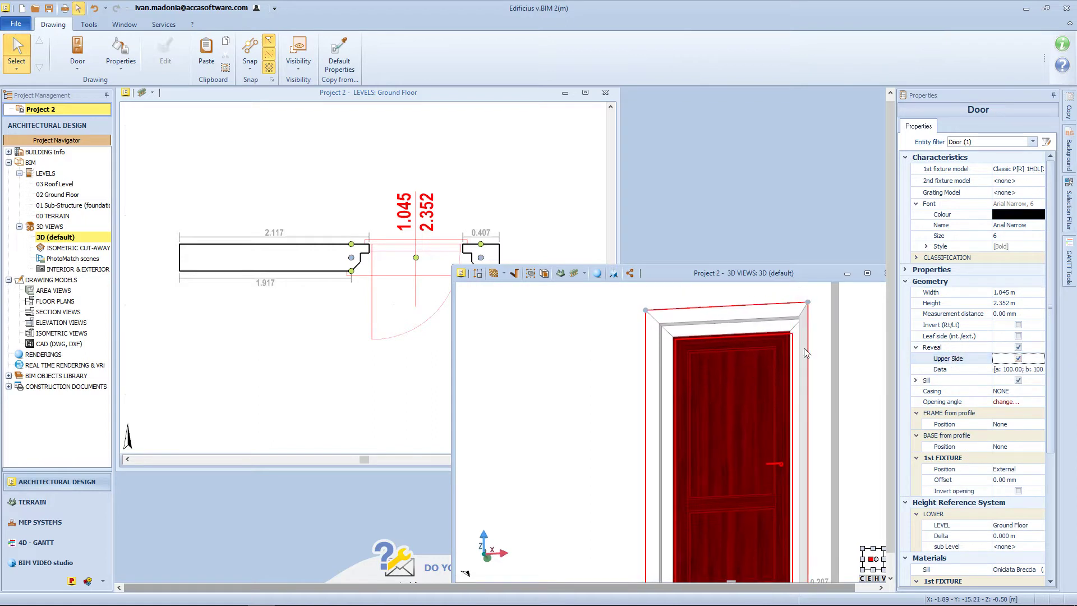
# Inspect the wall and door from a level frontal view, then reselect the door's Casing options.
pyautogui.click(860, 349)
pyautogui.scroll(-3, 804, 360)
pyautogui.moveTo(804, 362); pyautogui.dragTo(799, 400, button='right')
pyautogui.moveTo(799, 399); pyautogui.dragTo(797, 391)
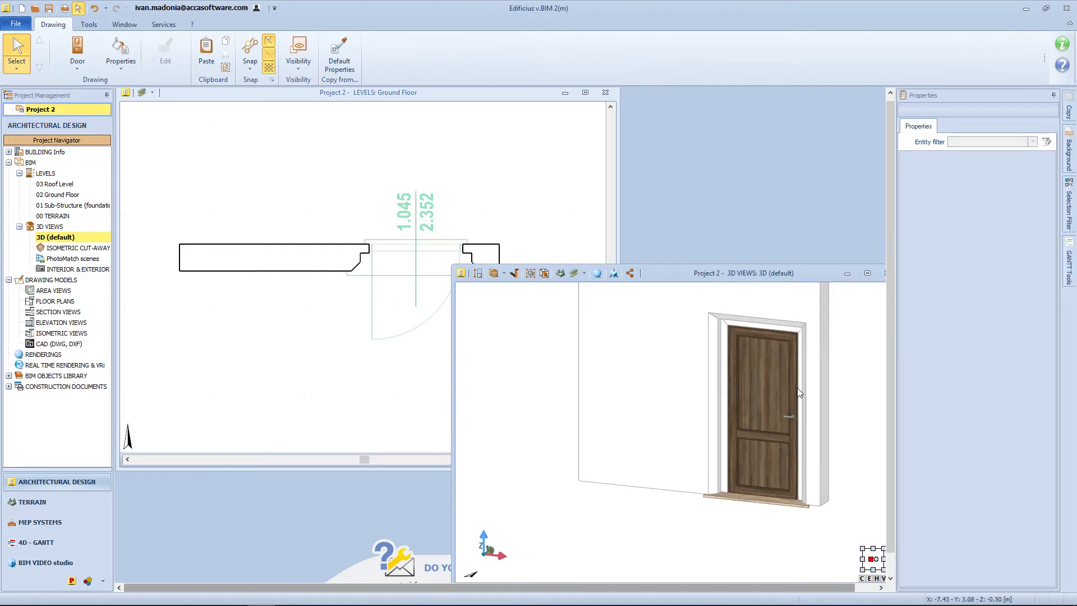
pyautogui.click(776, 355)
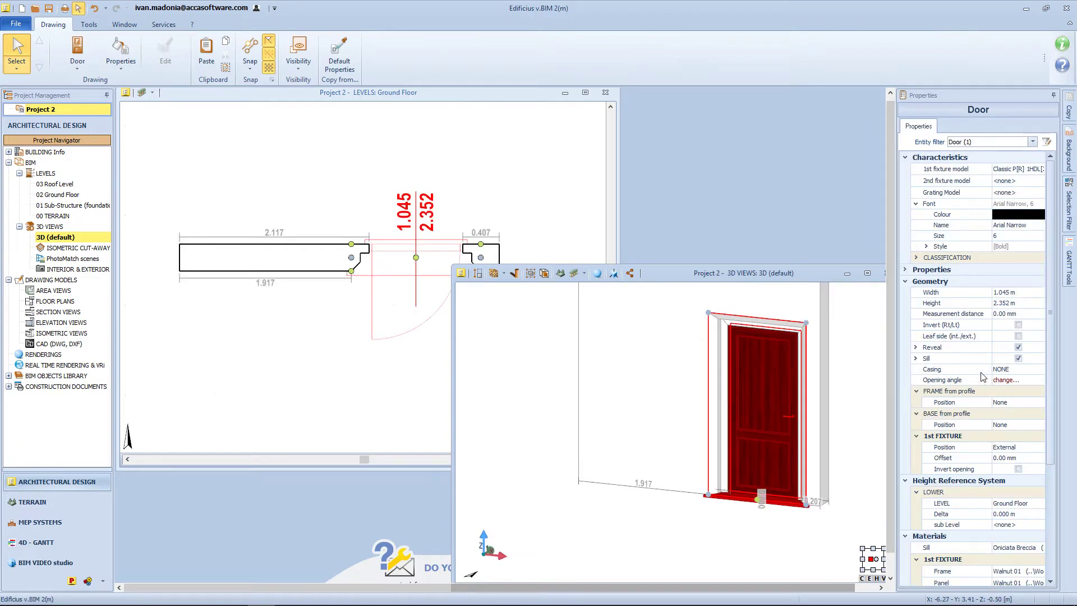
pyautogui.click(997, 370)
pyautogui.click(1040, 369)
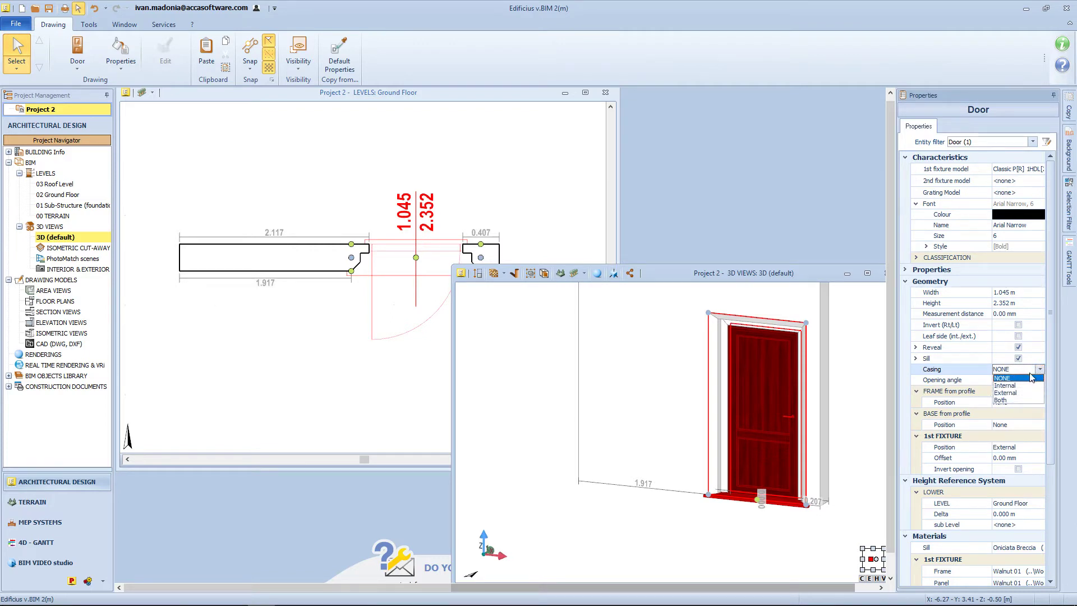
# Set the door Casing to Both and the hinged leaf's opening angle to 45°.
pyautogui.click(1014, 400)
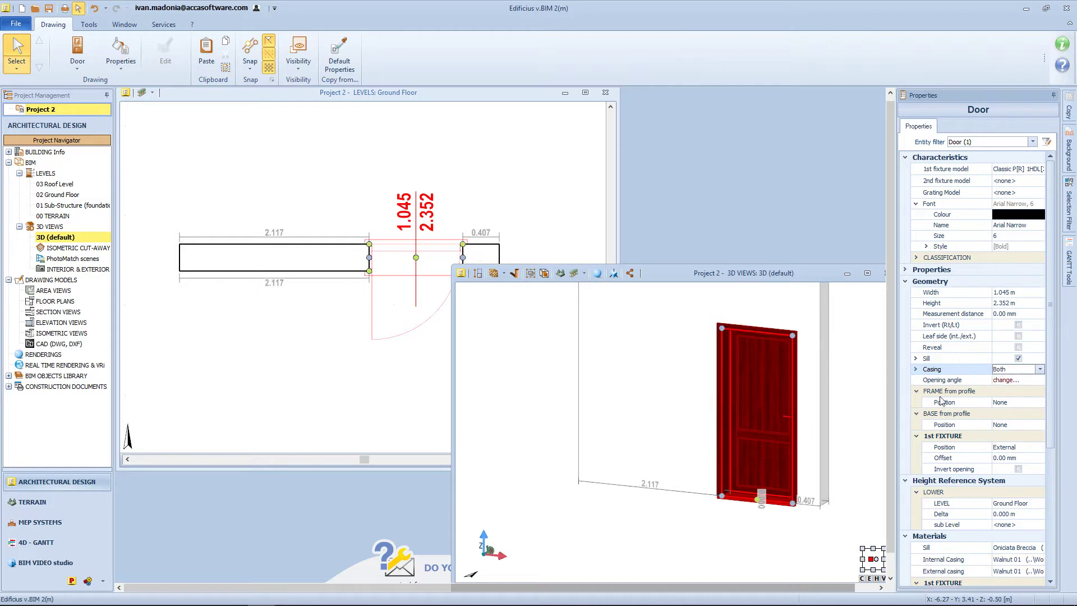
pyautogui.moveTo(830, 417)
pyautogui.mouseDown(button='middle')
pyautogui.moveTo(815, 442)
pyautogui.moveTo(833, 434)
pyautogui.mouseUp(button='middle')
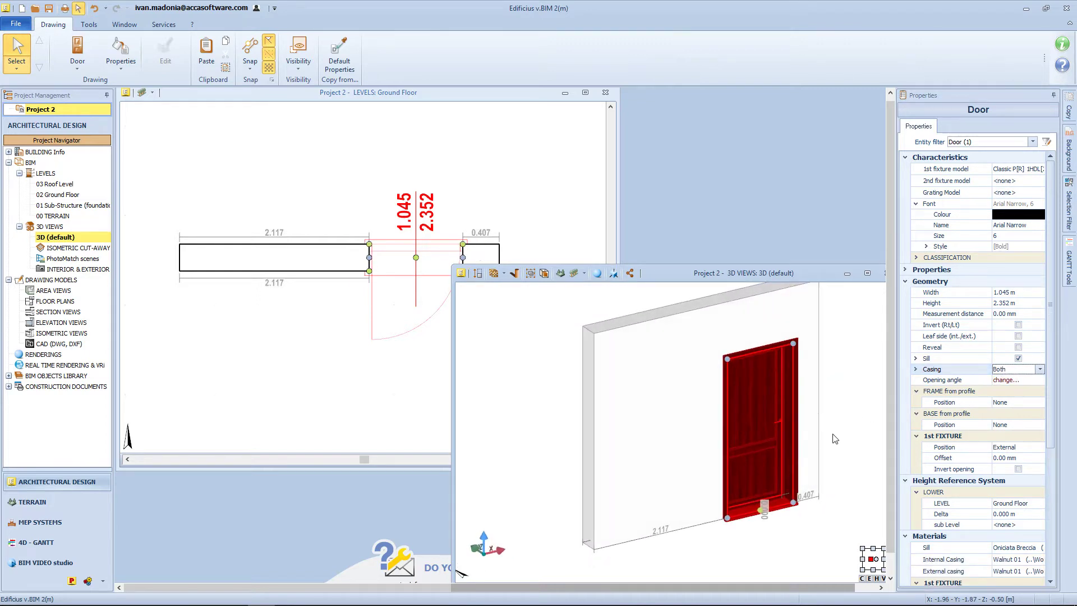
pyautogui.click(1029, 381)
pyautogui.click(1039, 380)
pyautogui.click(1023, 433)
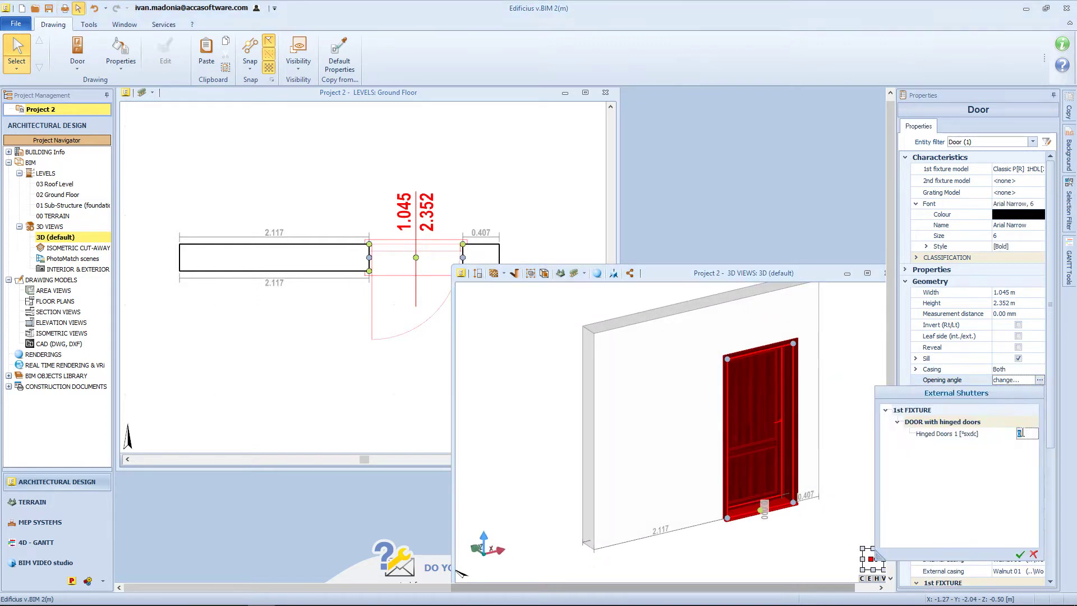
pyautogui.press('Return')
# Review the casing dimensions and maximize the 3D view around the ajar door.
pyautogui.moveTo(858, 426); pyautogui.dragTo(782, 440, button='middle')
pyautogui.click(862, 503)
pyautogui.scroll(4, 785, 496)
pyautogui.click(782, 440)
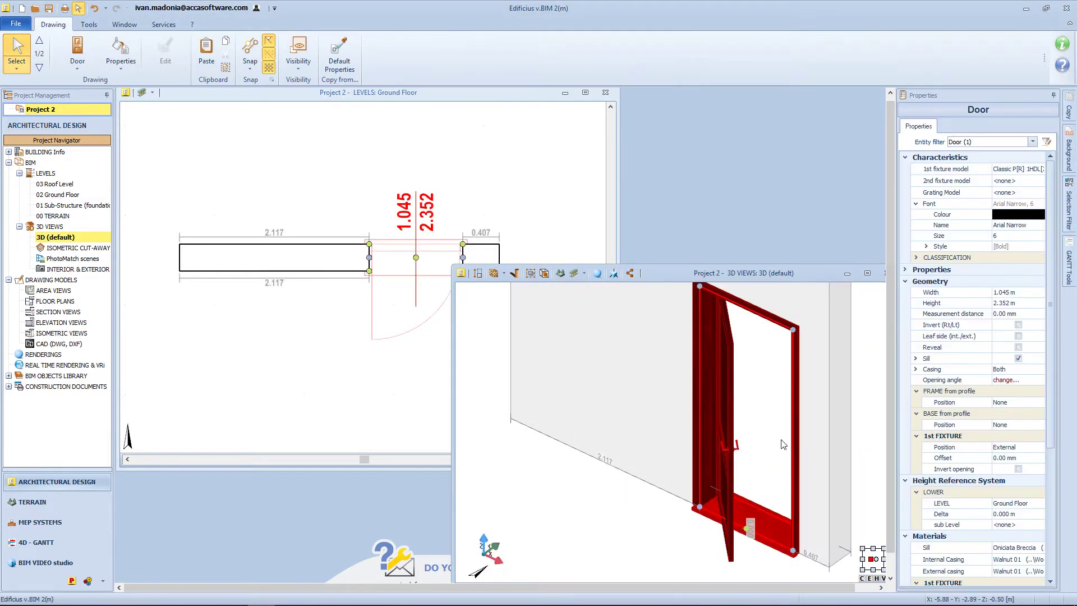
pyautogui.click(915, 369)
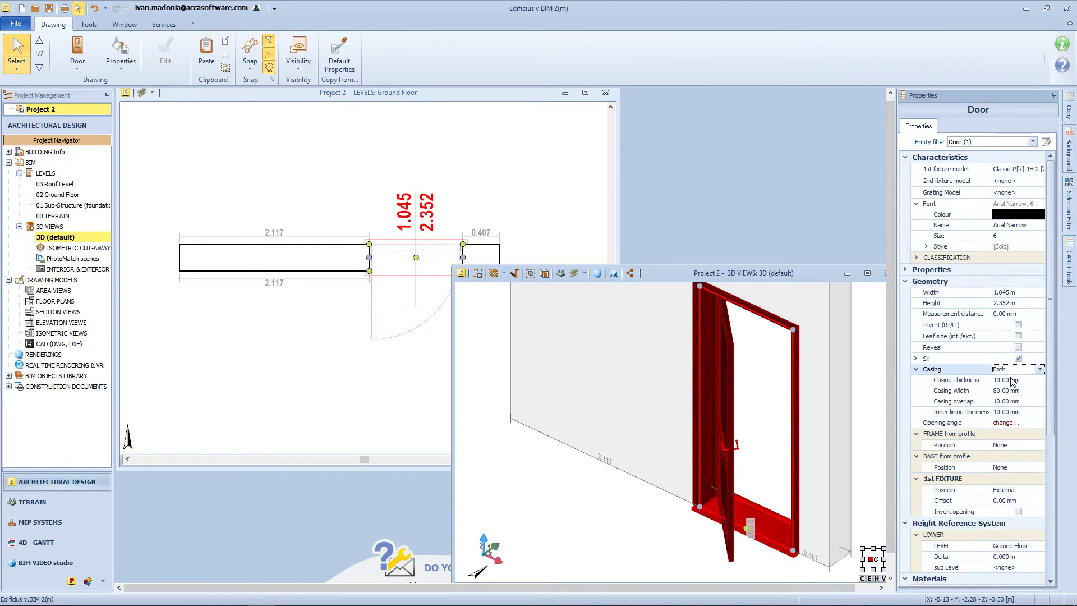
pyautogui.click(868, 425)
pyautogui.click(867, 273)
pyautogui.moveTo(676, 338); pyautogui.dragTo(685, 323, button='middle')
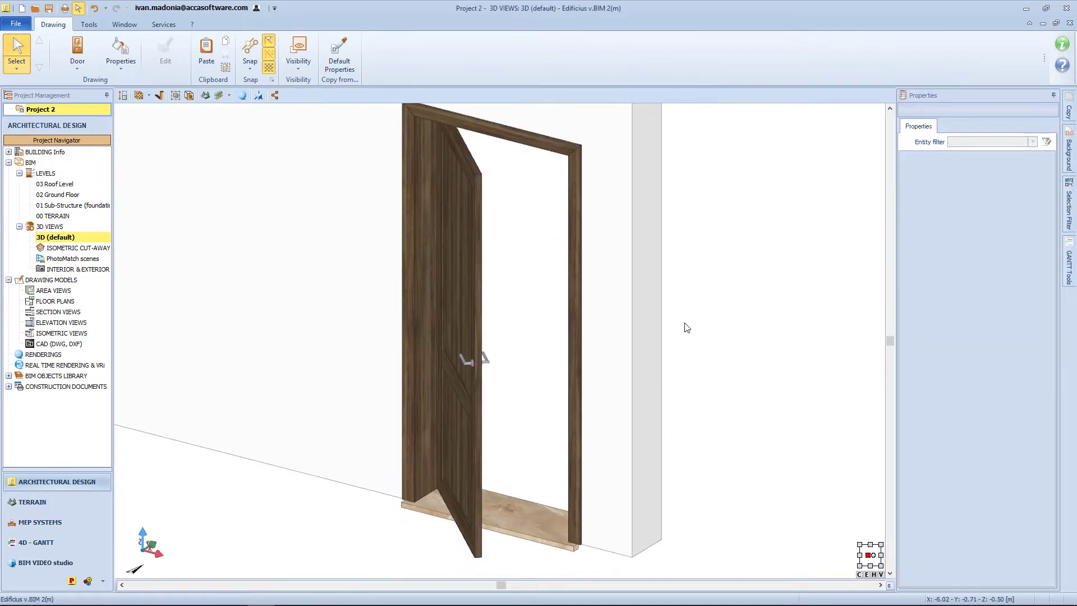
# Put profiled frames on both door faces, using Frame [P01] 80x20mm for the external frame.
pyautogui.click(574, 248)
pyautogui.click(1015, 402)
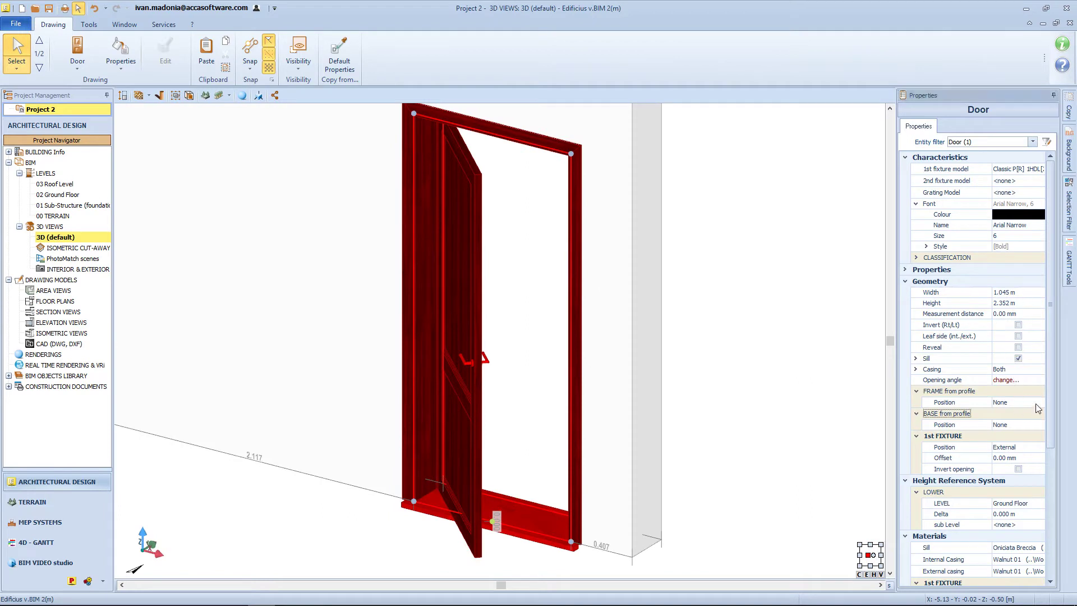
pyautogui.click(1040, 402)
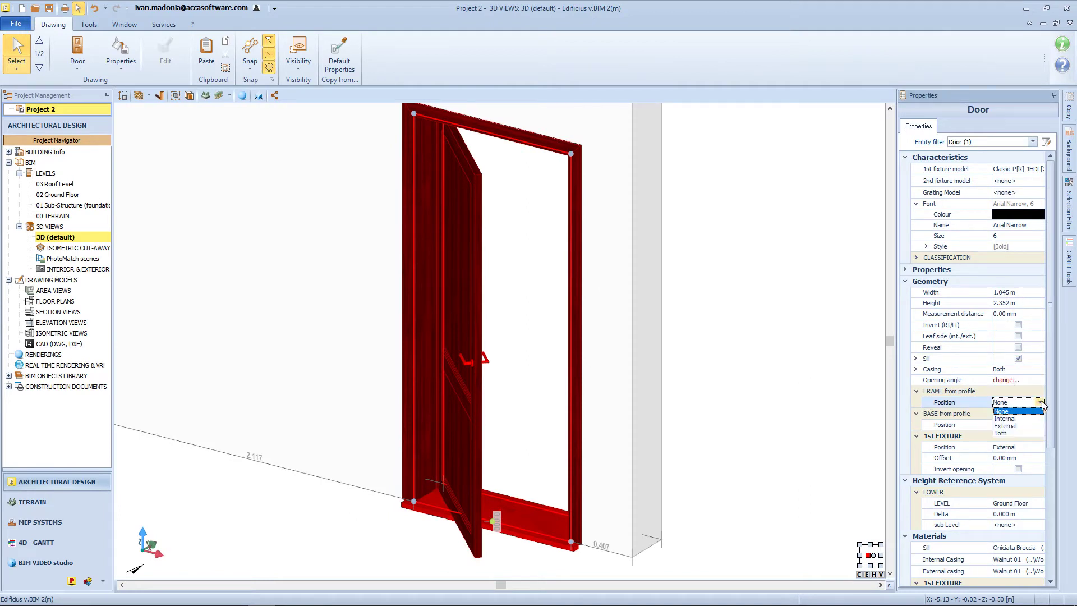
pyautogui.click(1026, 433)
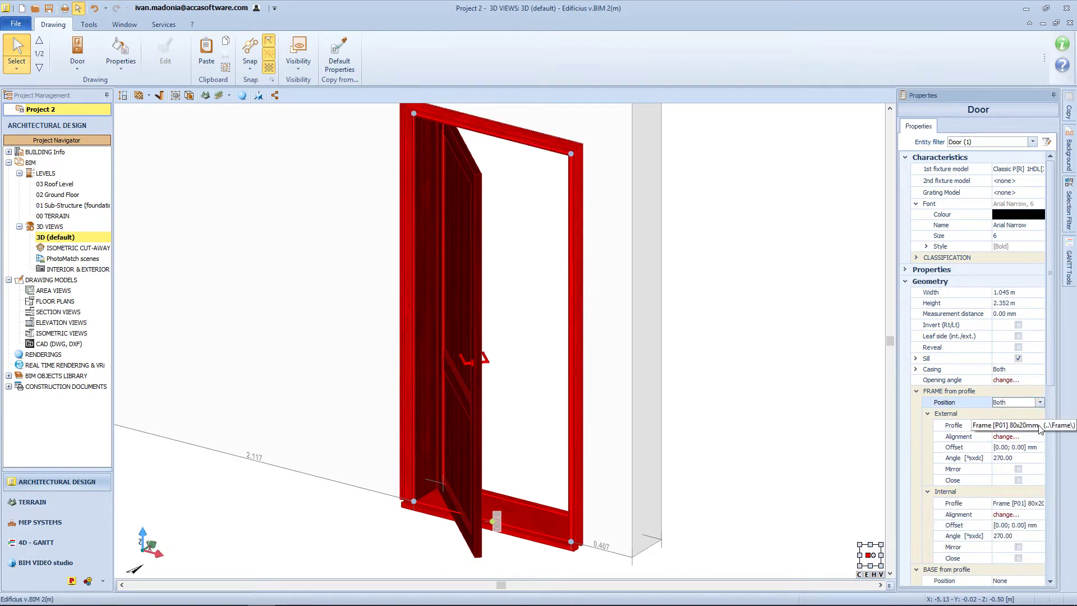
pyautogui.click(1040, 429)
pyautogui.click(1039, 425)
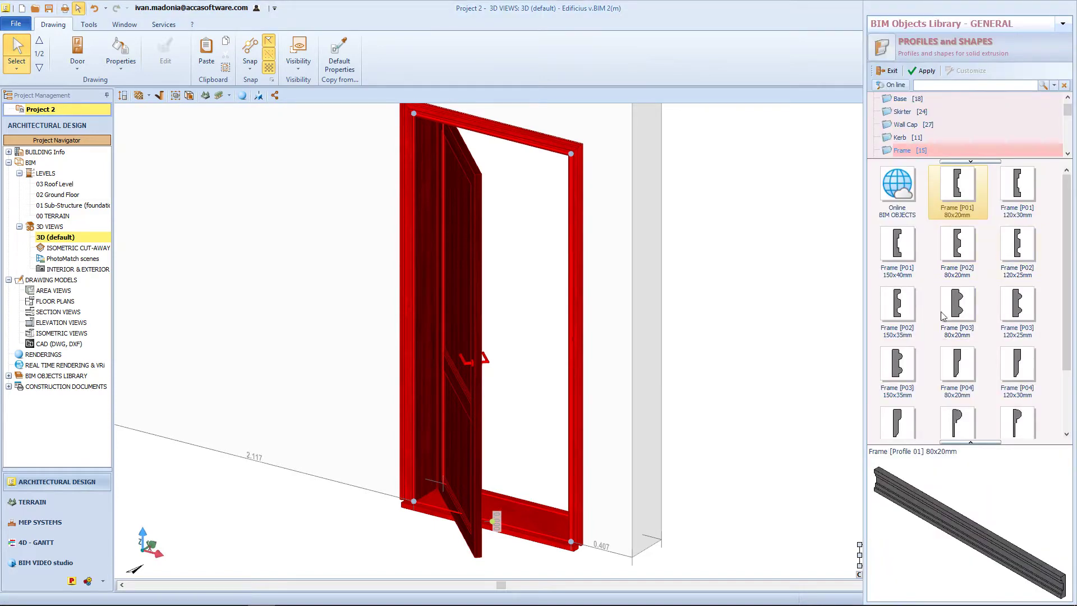
pyautogui.doubleClick(962, 192)
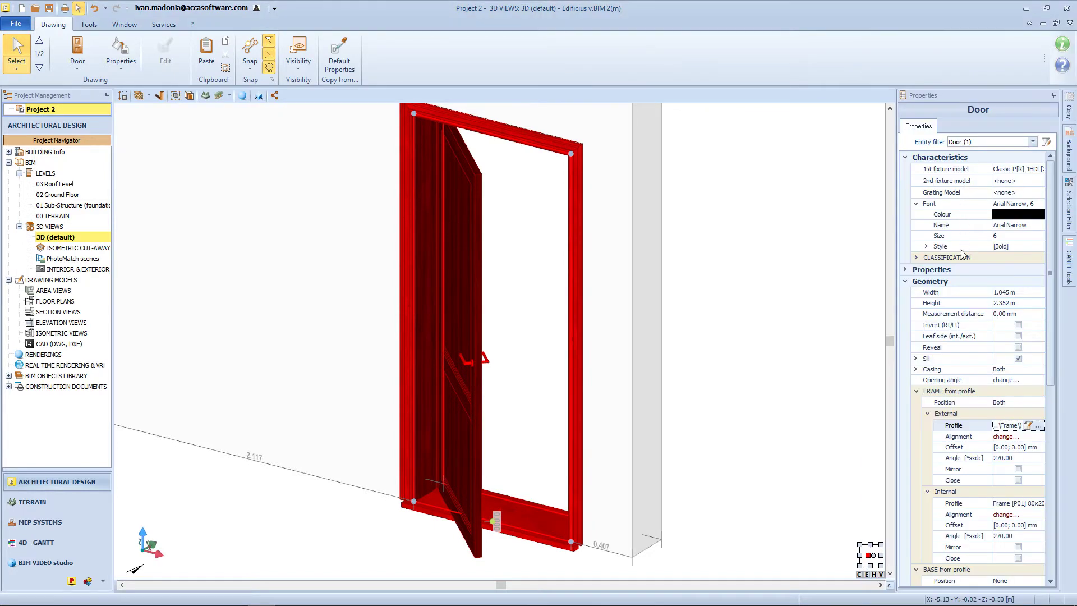
# Set the internal frame offset to 100 mm and orbit to inspect the door.
pyautogui.click(1035, 525)
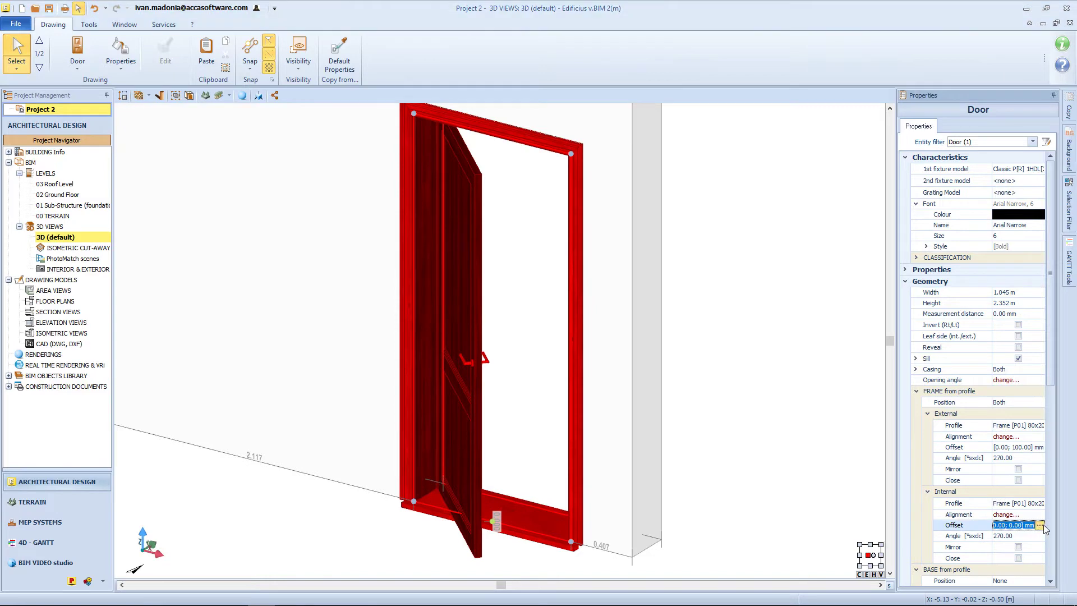
pyautogui.click(1041, 526)
pyautogui.write('100')
pyautogui.press('Return')
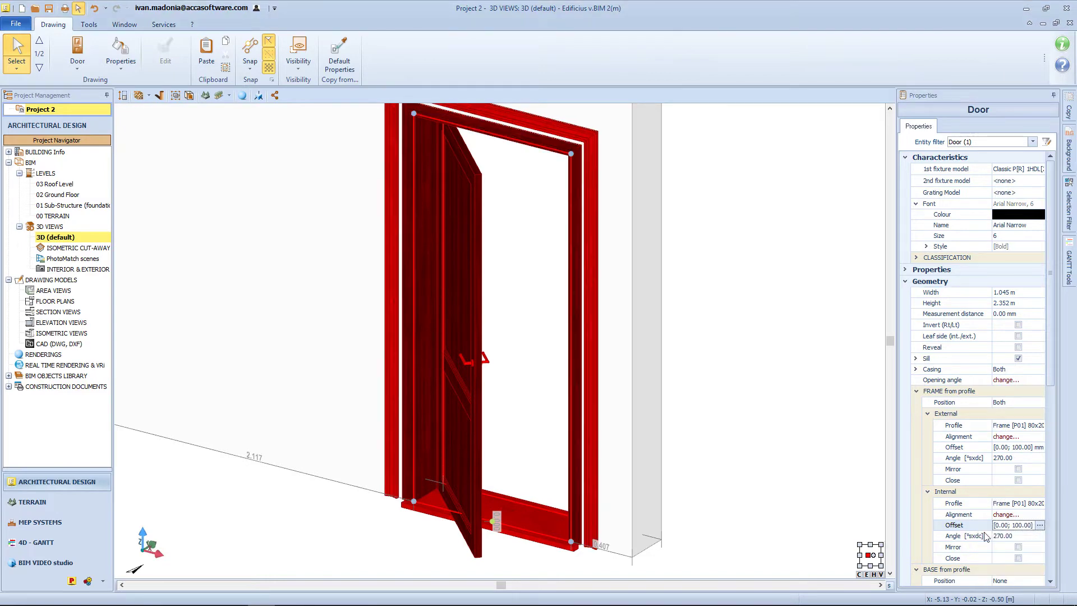
pyautogui.press('Escape')
pyautogui.moveTo(591, 547); pyautogui.dragTo(591, 519, button='right')
pyautogui.scroll(4, 589, 534)
pyautogui.moveTo(590, 540); pyautogui.dragTo(624, 407, button='middle')
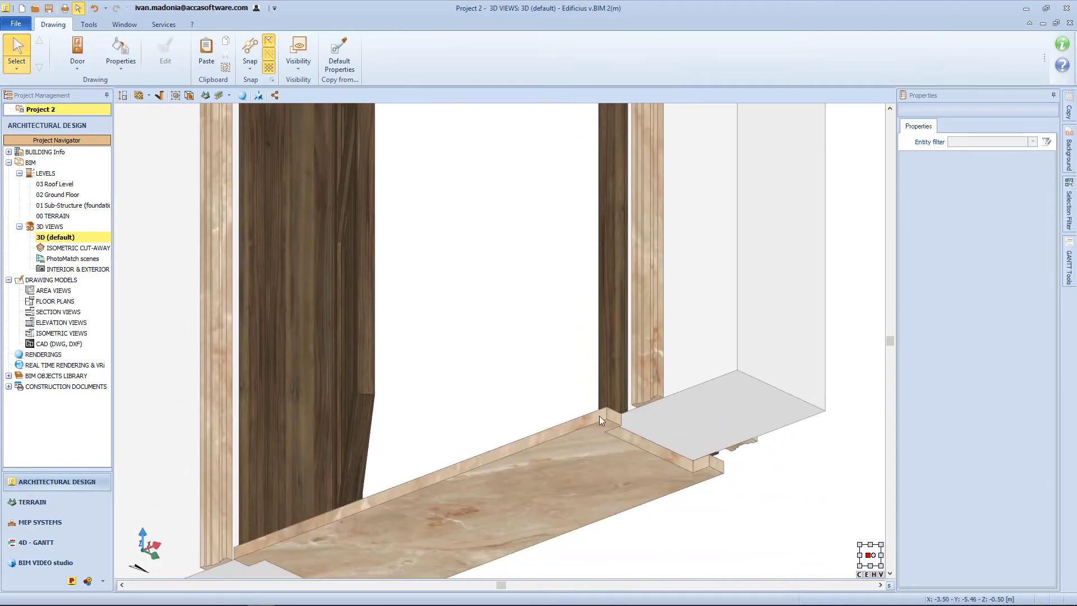
# Set the door's base profile position to Both so Base [P01] 80x80 mouldings line the sill.
pyautogui.click(593, 423)
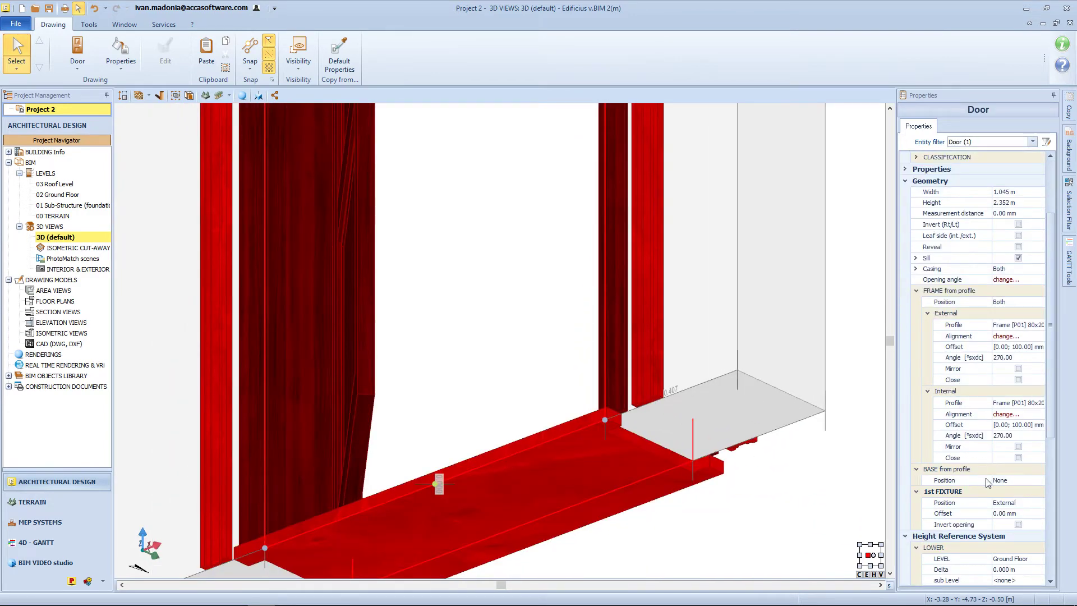
pyautogui.click(1031, 482)
pyautogui.click(1039, 480)
pyautogui.click(1017, 511)
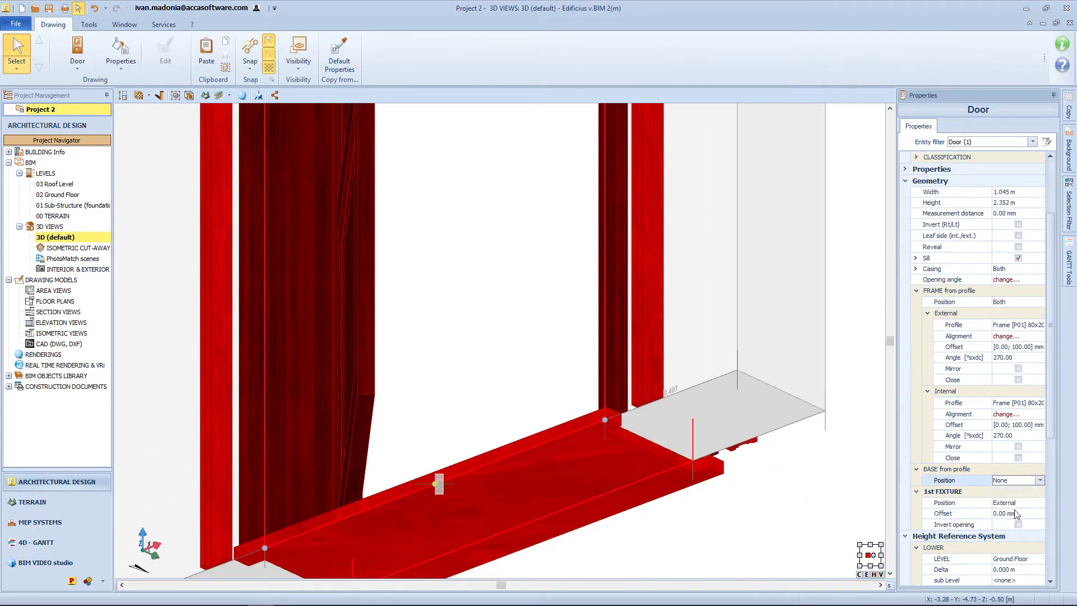
pyautogui.click(773, 527)
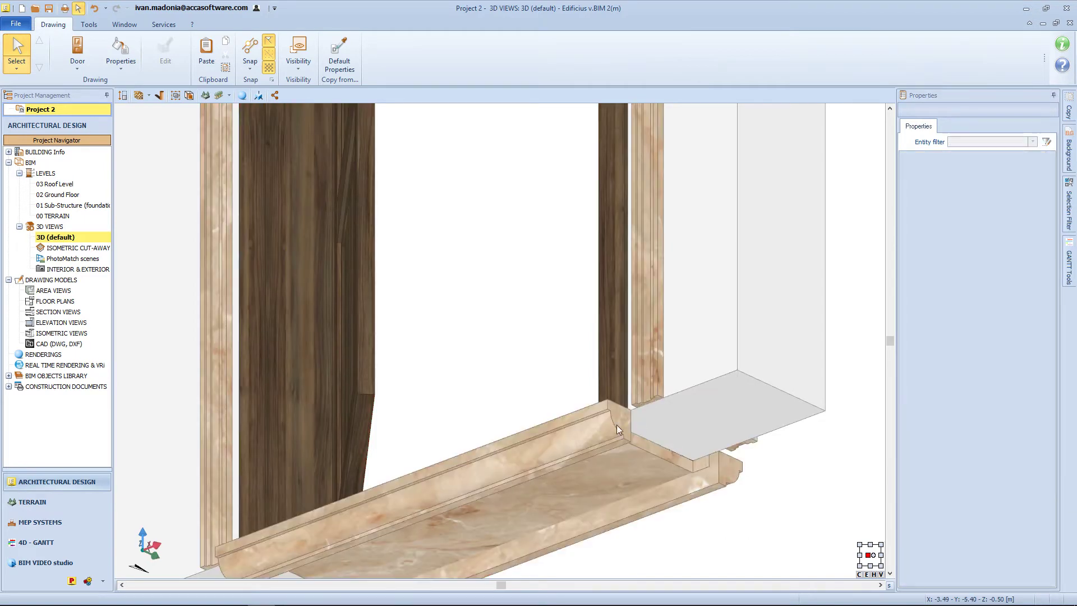
pyautogui.scroll(-5, 610, 485)
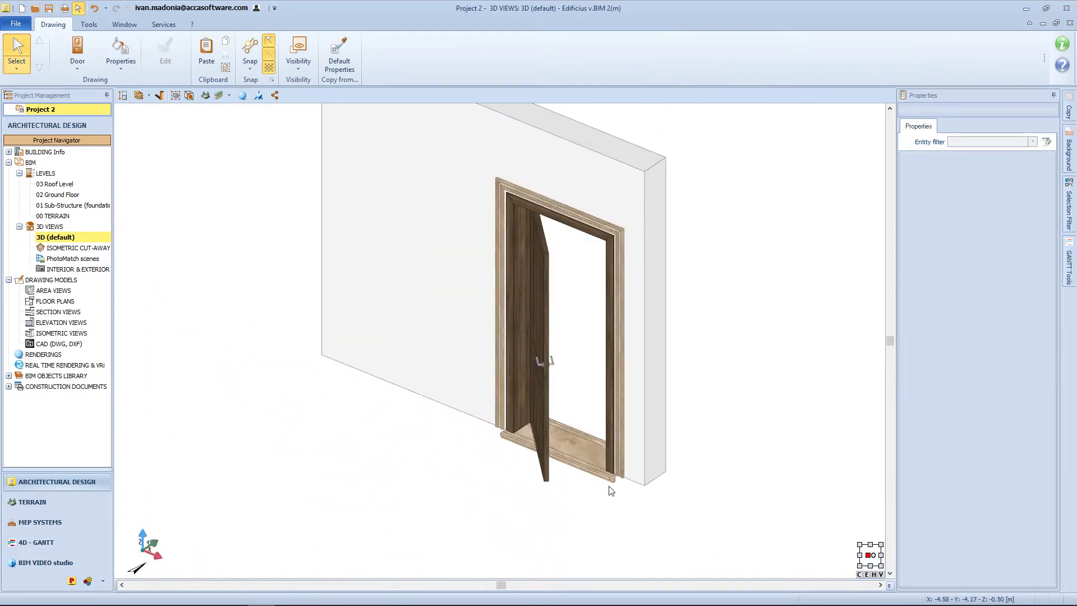
pyautogui.scroll(1, 609, 486)
pyautogui.moveTo(609, 486); pyautogui.dragTo(558, 532, button='middle')
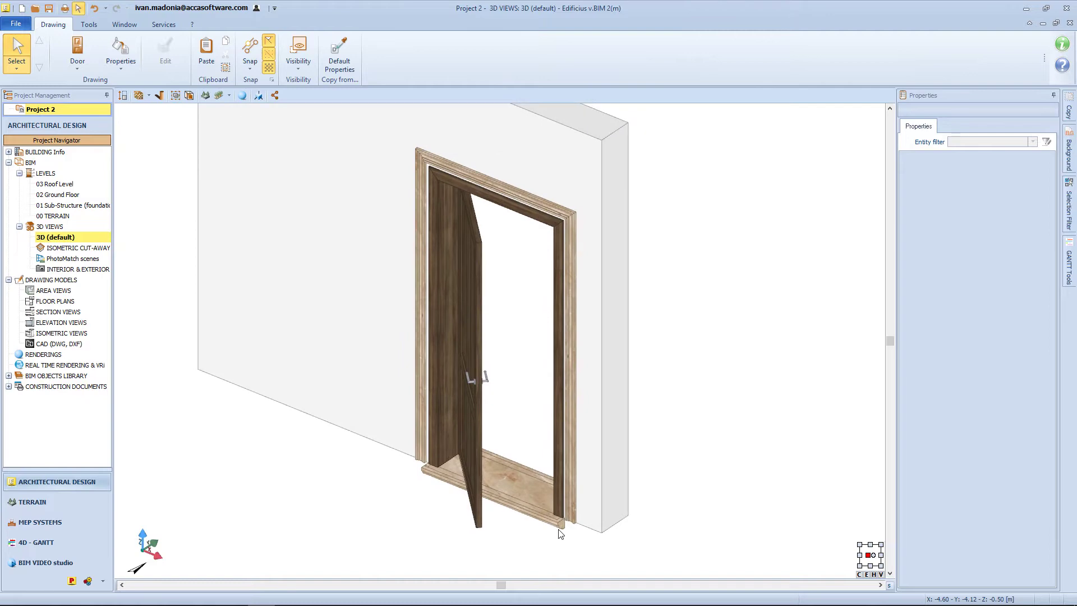
pyautogui.click(560, 533)
pyautogui.scroll(-10, 975, 342)
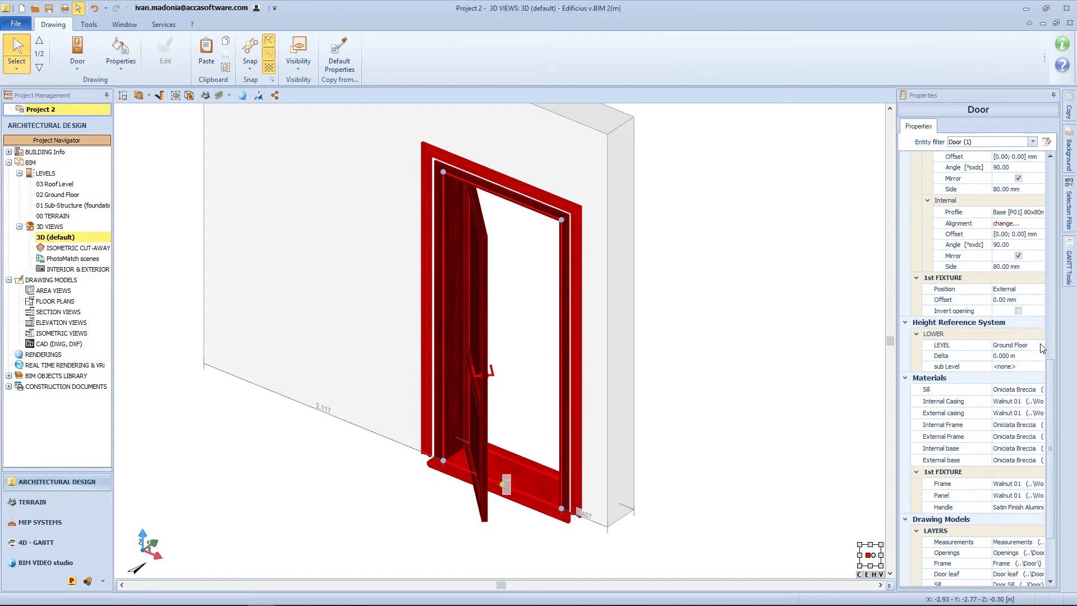
# Set the door's height reference Delta to 0.500 m.
pyautogui.click(1028, 356)
pyautogui.write('0.5')
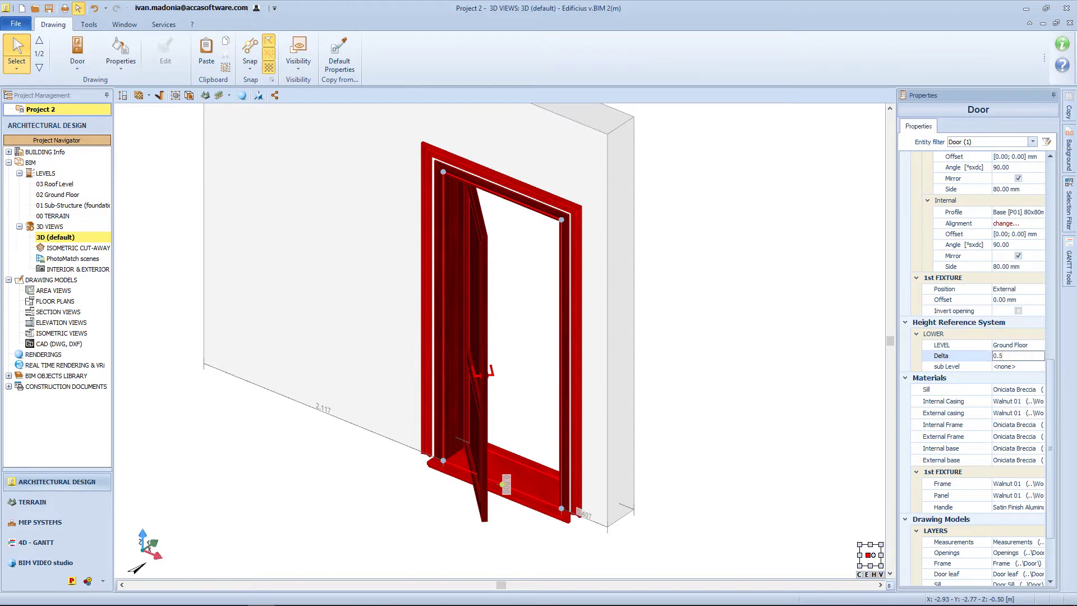
pyautogui.press('Return')
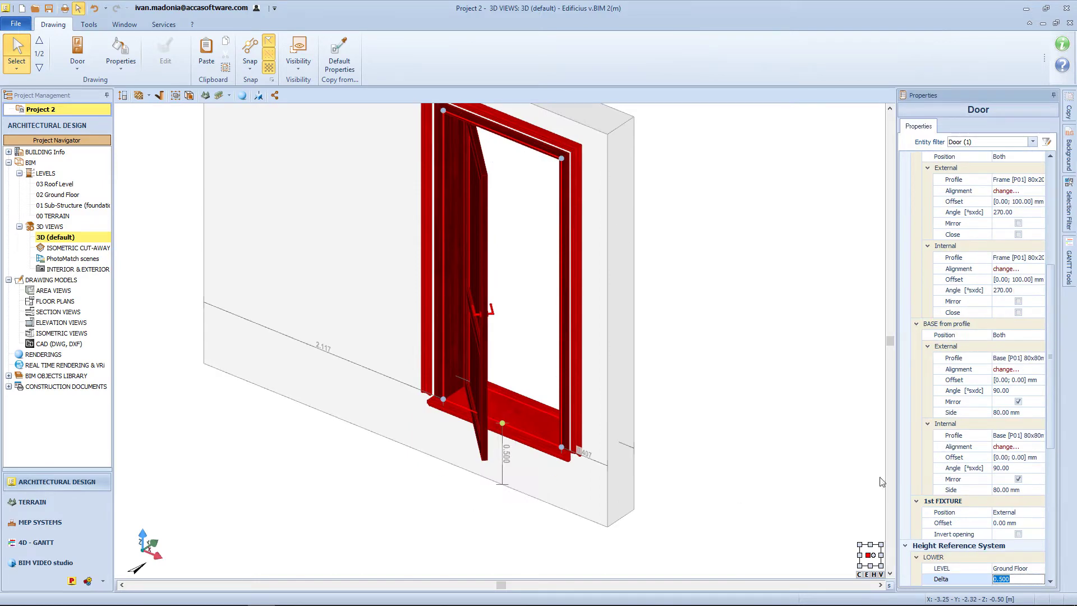
pyautogui.scroll(-8, 946, 384)
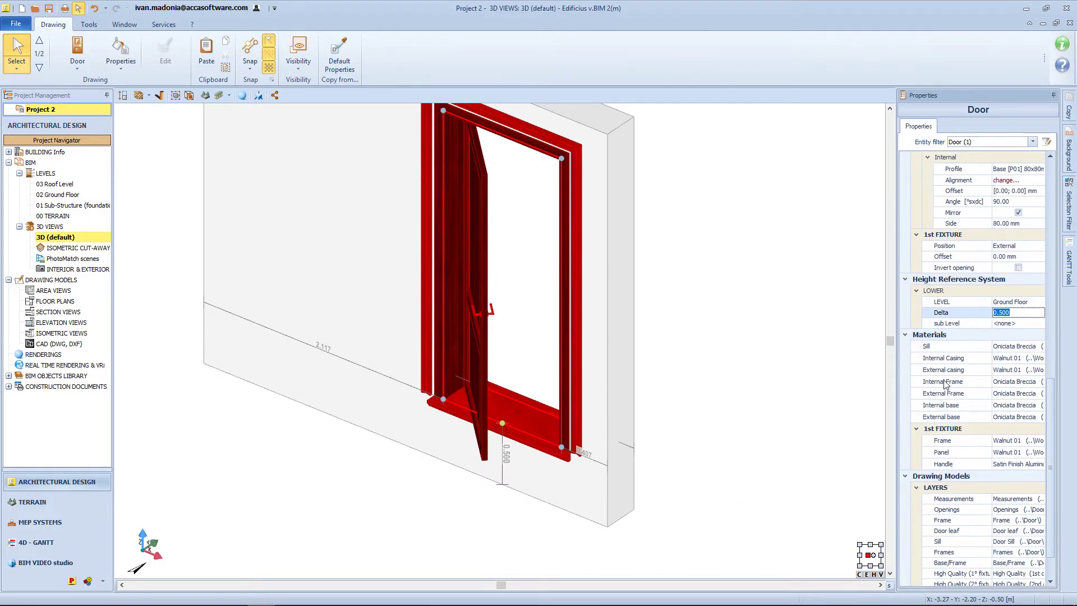
pyautogui.click(946, 336)
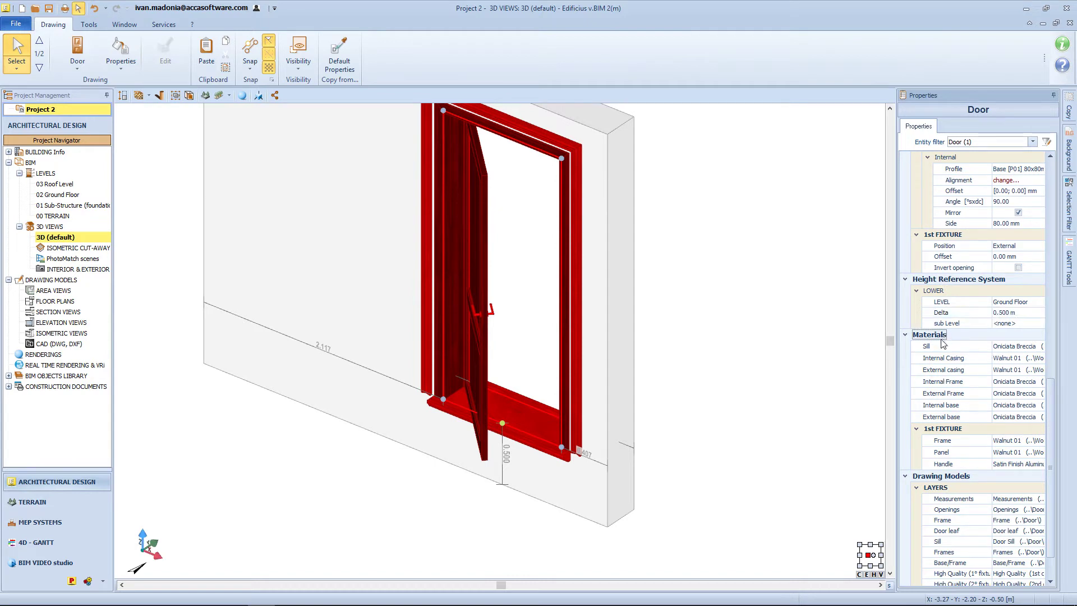
# Expand the door's Aspect, Attachments and IFC property sections, then deselect it.
pyautogui.scroll(-3, 1007, 496)
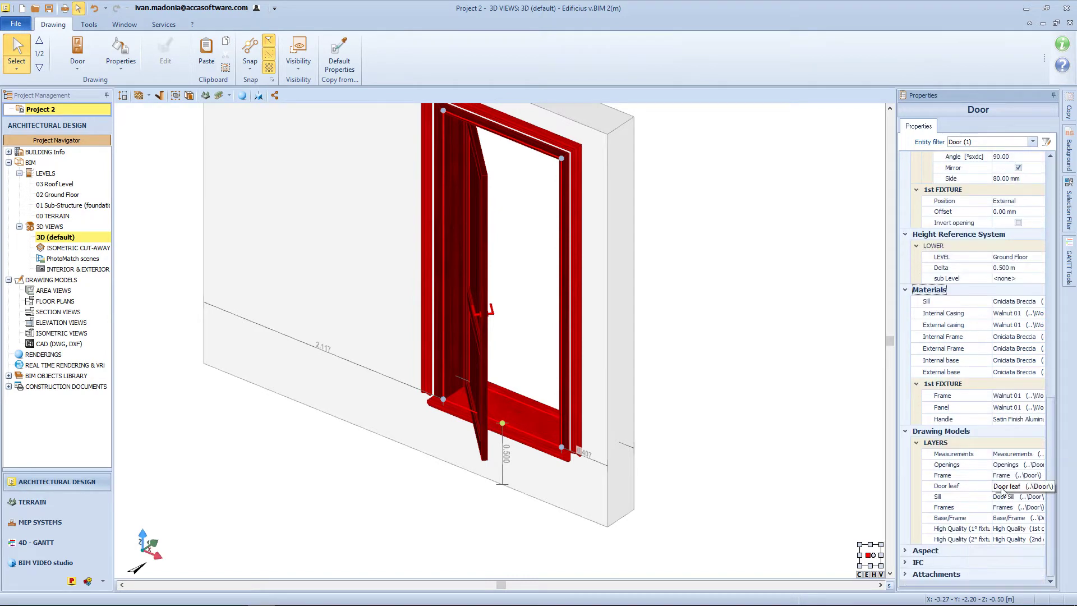
pyautogui.click(904, 551)
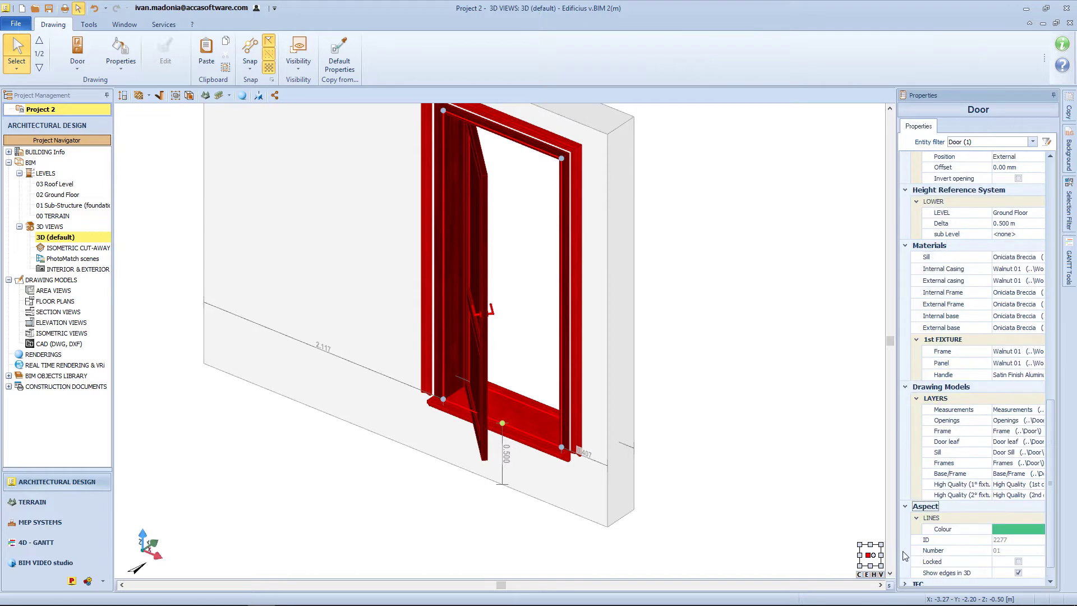
pyautogui.scroll(-3, 960, 398)
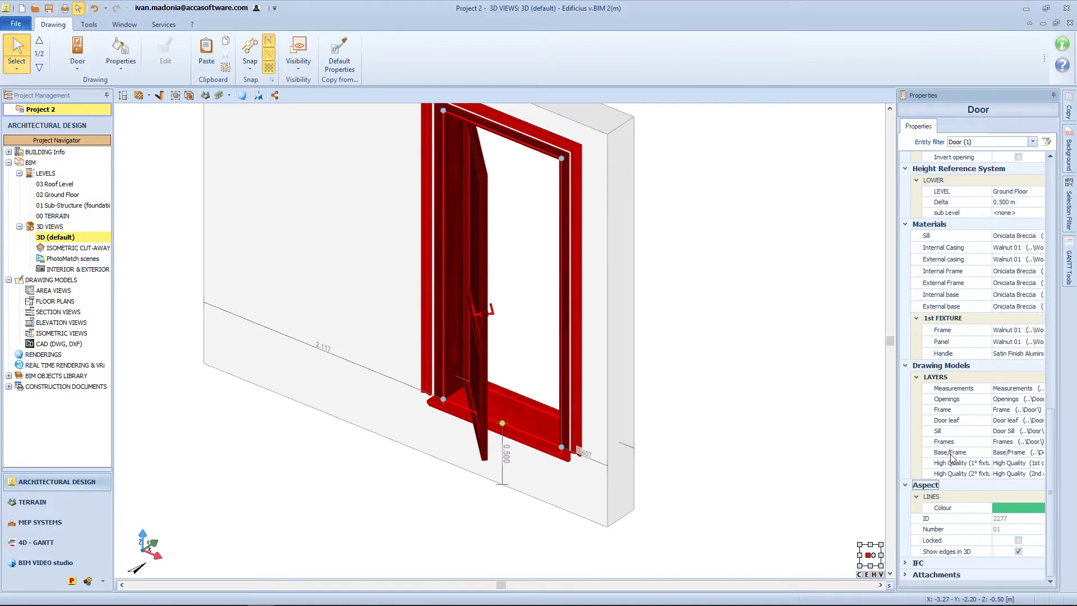
pyautogui.click(906, 576)
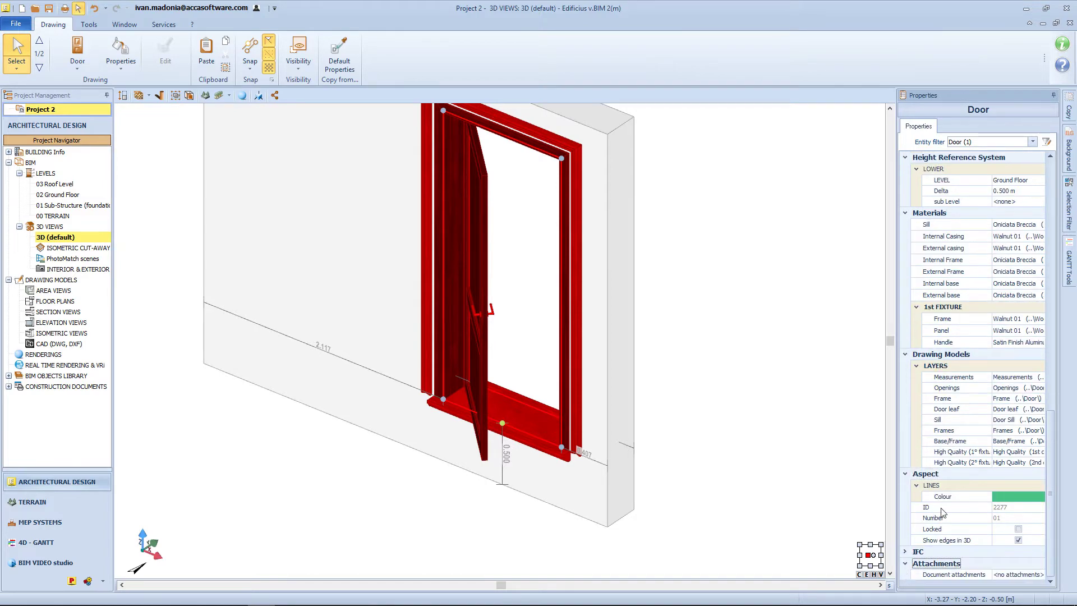
pyautogui.click(905, 552)
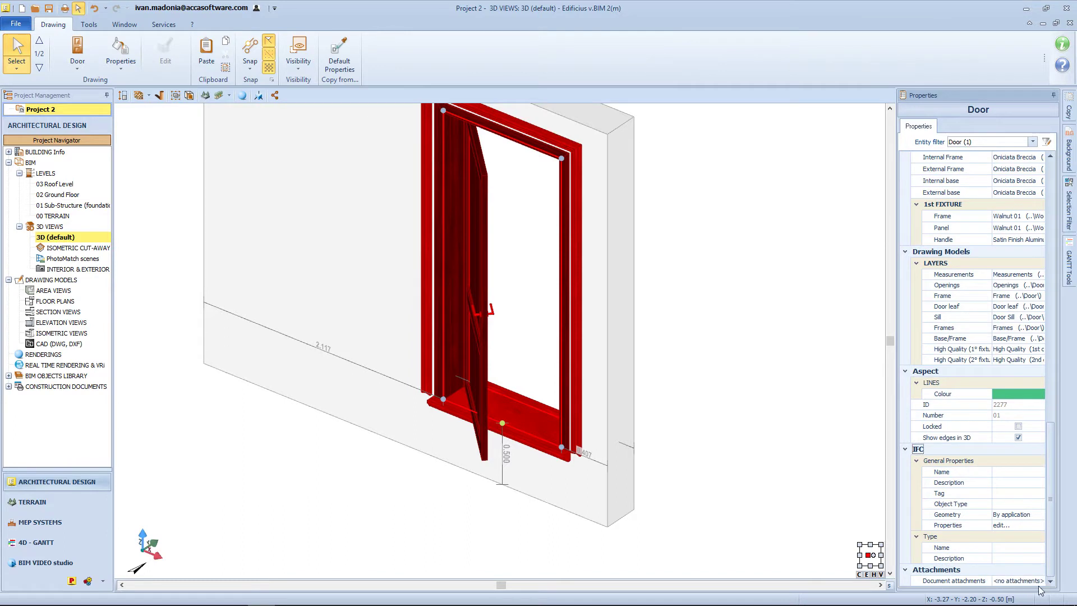
pyautogui.click(822, 567)
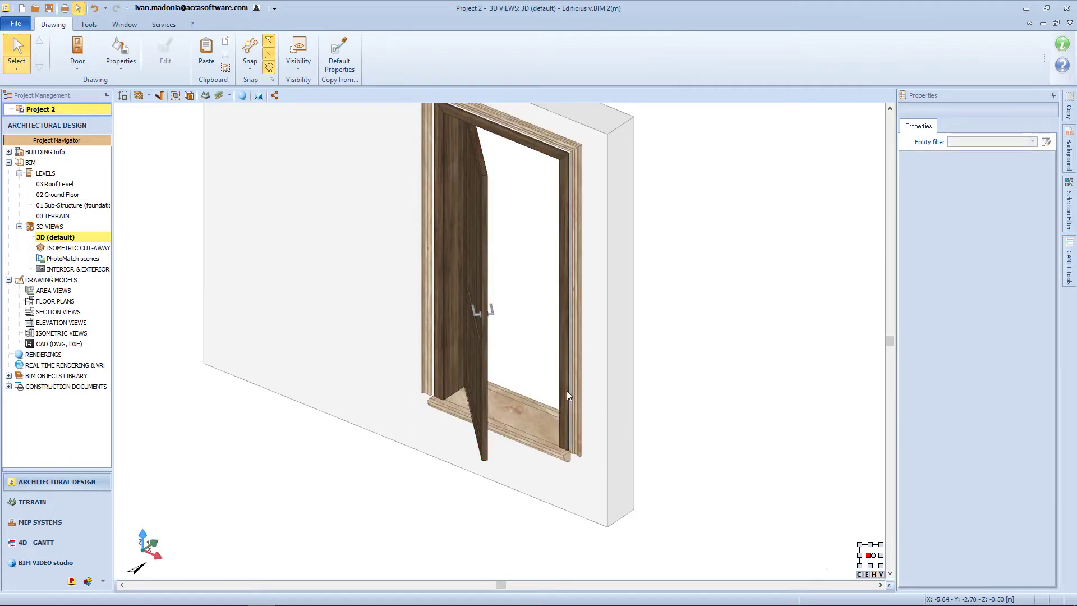
# Delete the door and tile the Ground Floor plan beside the 3D view.
pyautogui.click(532, 420)
pyautogui.press('Delete')
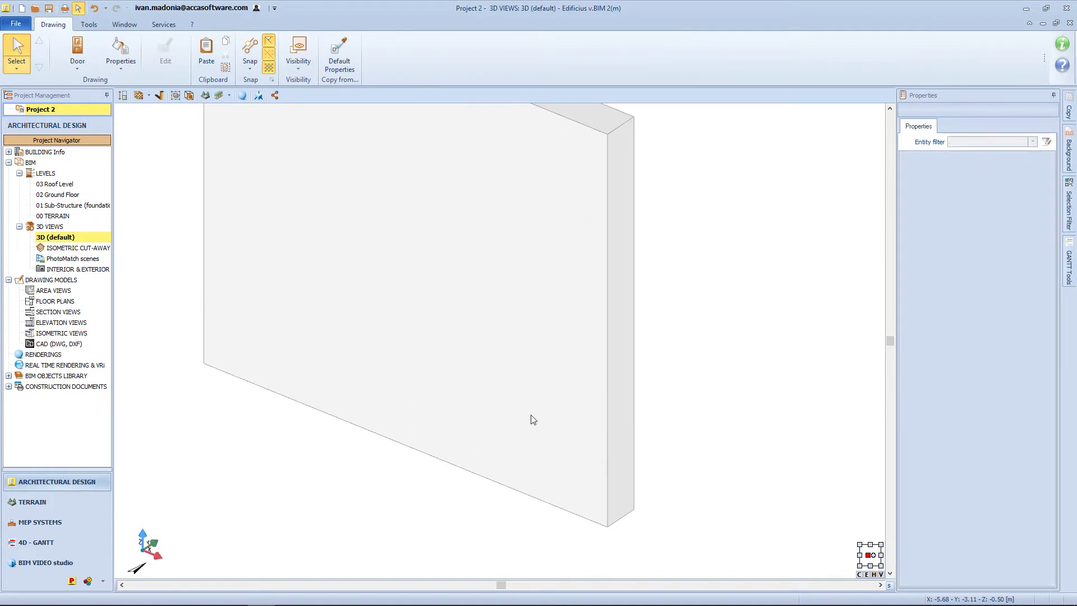
pyautogui.hotkey('alt', 'F2')
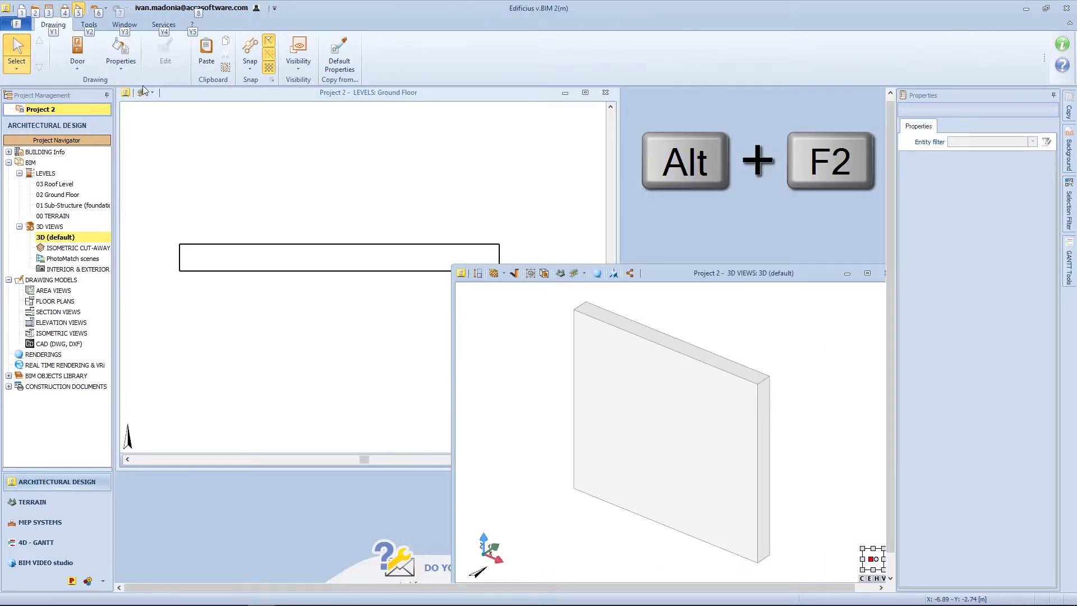
# Insert a 1.400 × 1.500 m FN[R] 2HDL[1GP] window into the wall in plan.
pyautogui.click(66, 69)
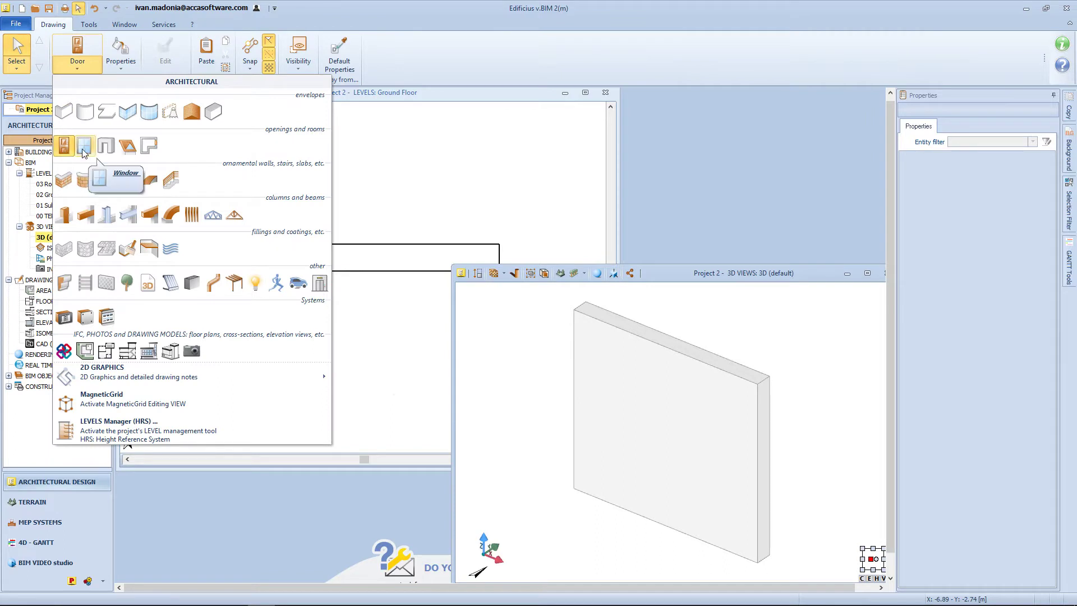
pyautogui.click(84, 147)
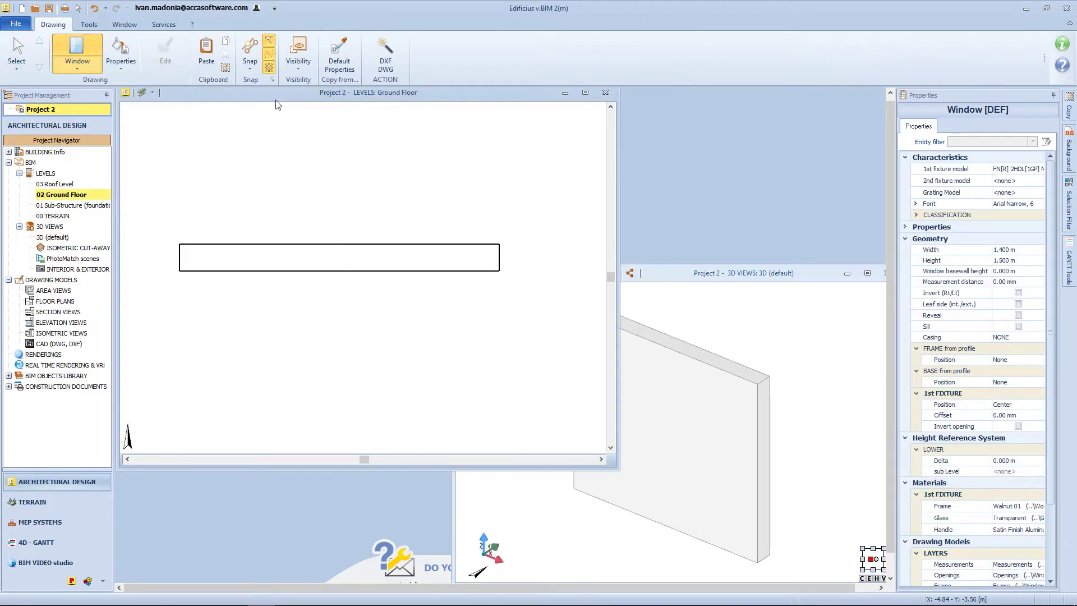
pyautogui.moveTo(224, 261); pyautogui.dragTo(395, 257)
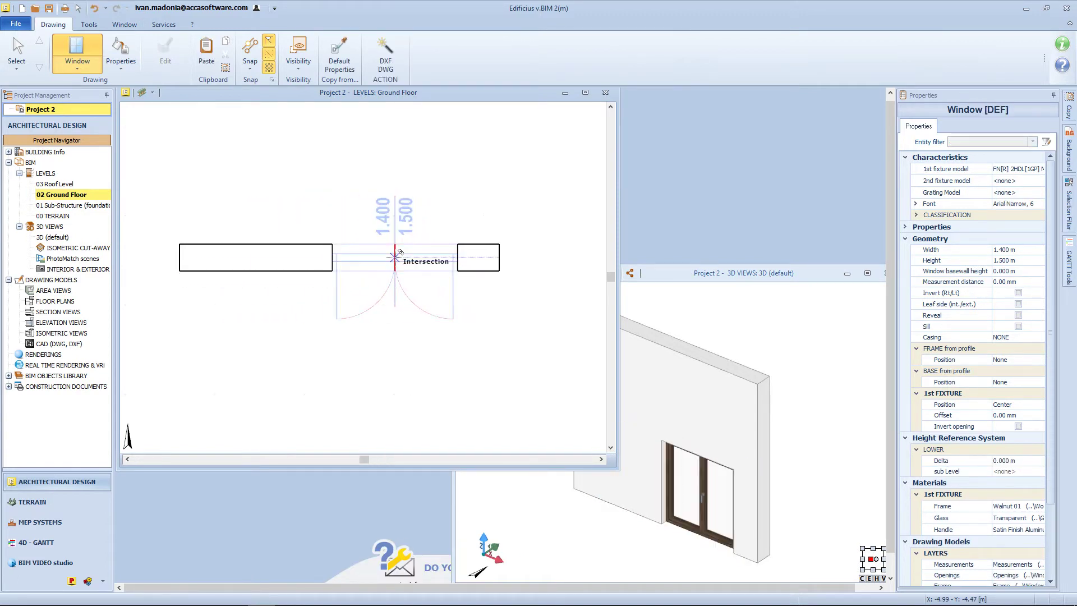
pyautogui.press('Escape')
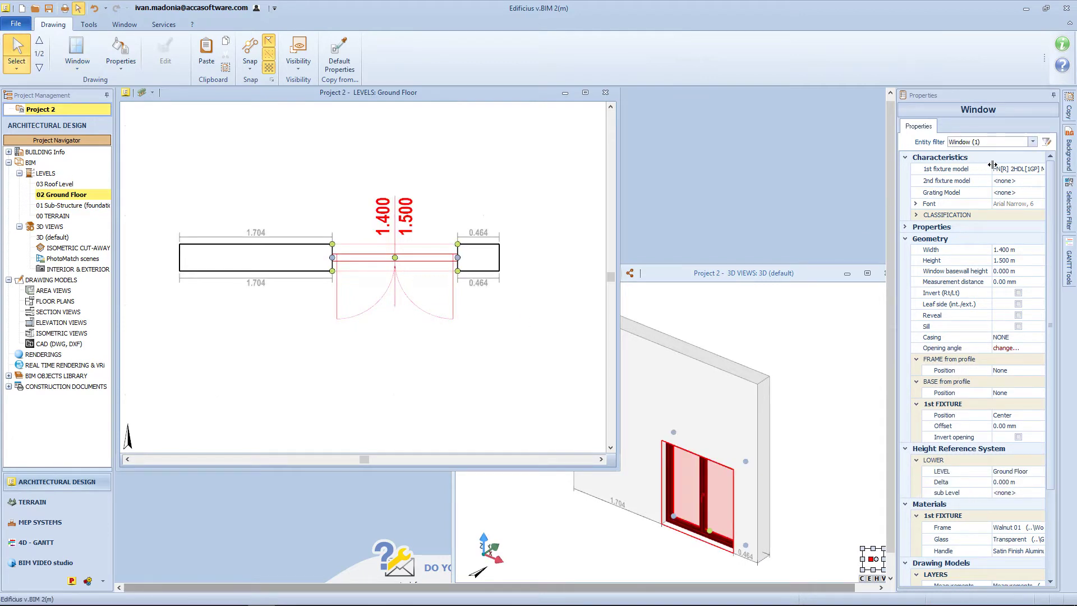
# Set the window's second fixture to the Roller Shutter blind [R] from the library.
pyautogui.click(1023, 181)
pyautogui.click(1039, 181)
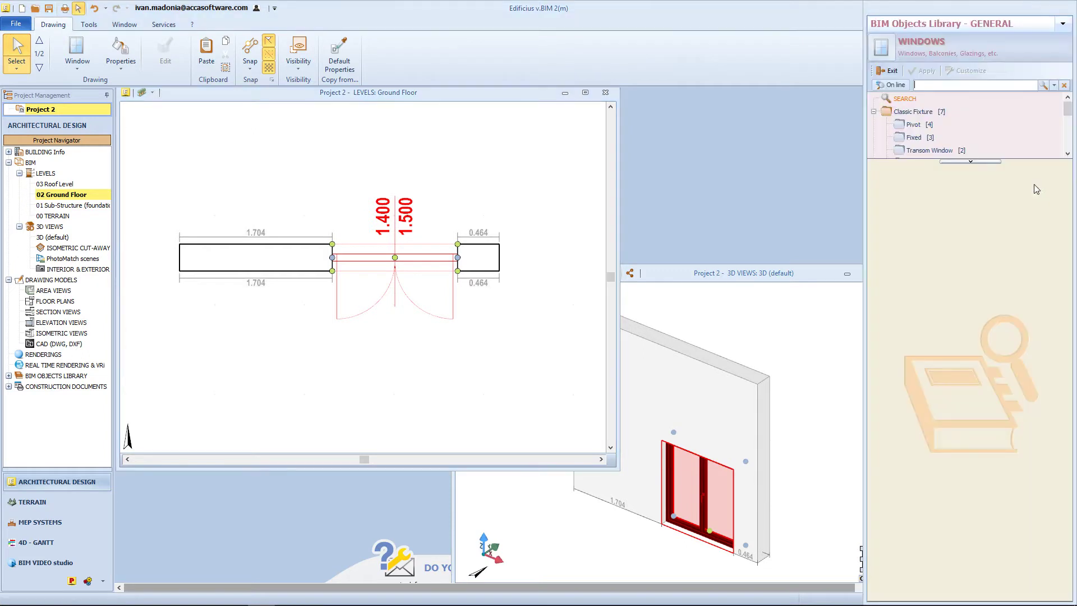
pyautogui.scroll(-4, 946, 141)
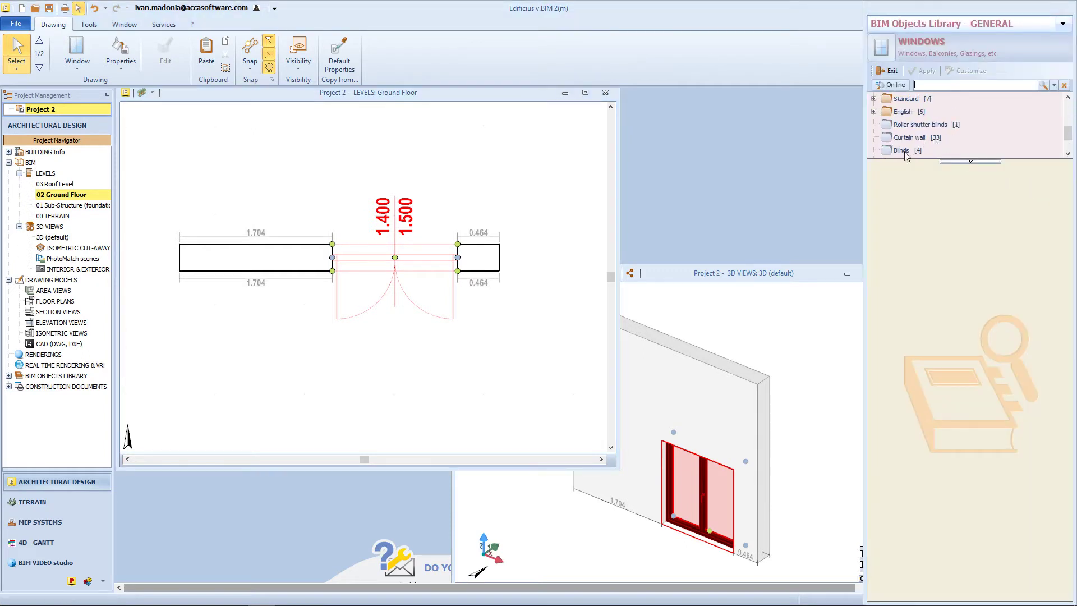
pyautogui.click(902, 151)
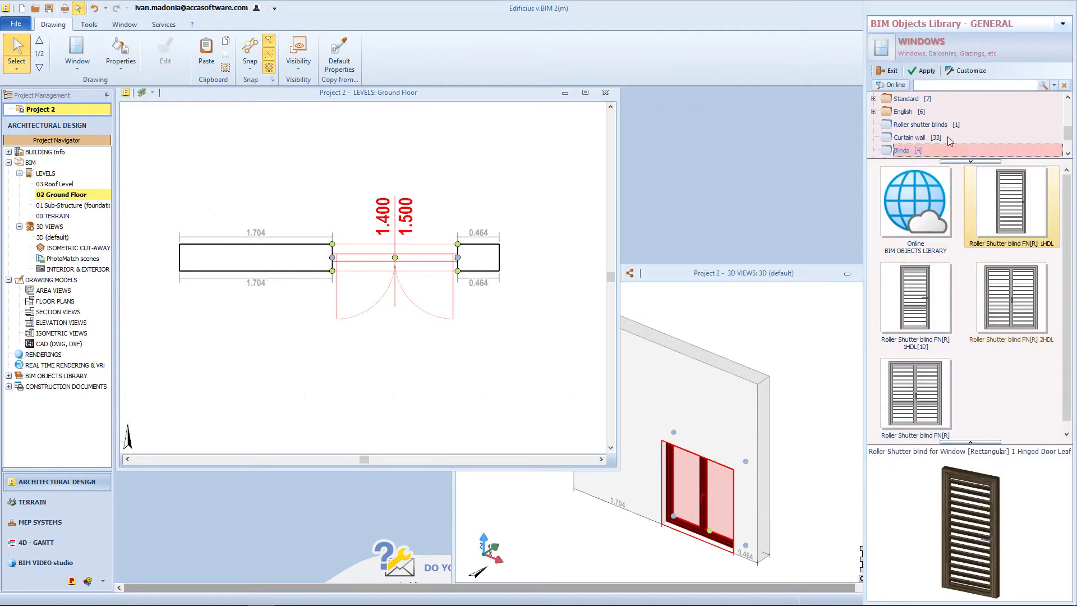
pyautogui.click(933, 127)
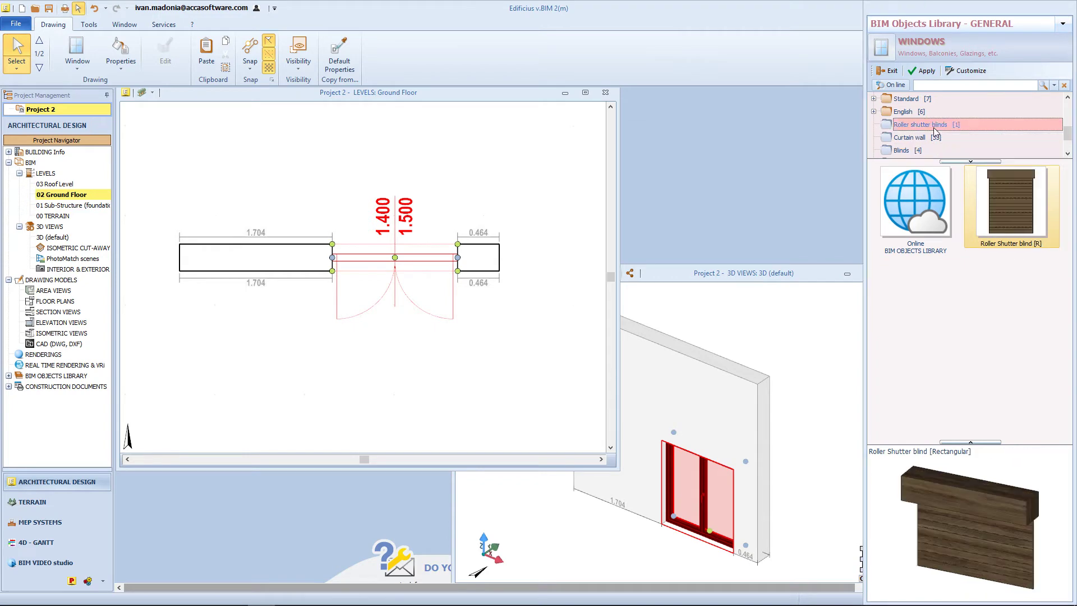
pyautogui.doubleClick(982, 190)
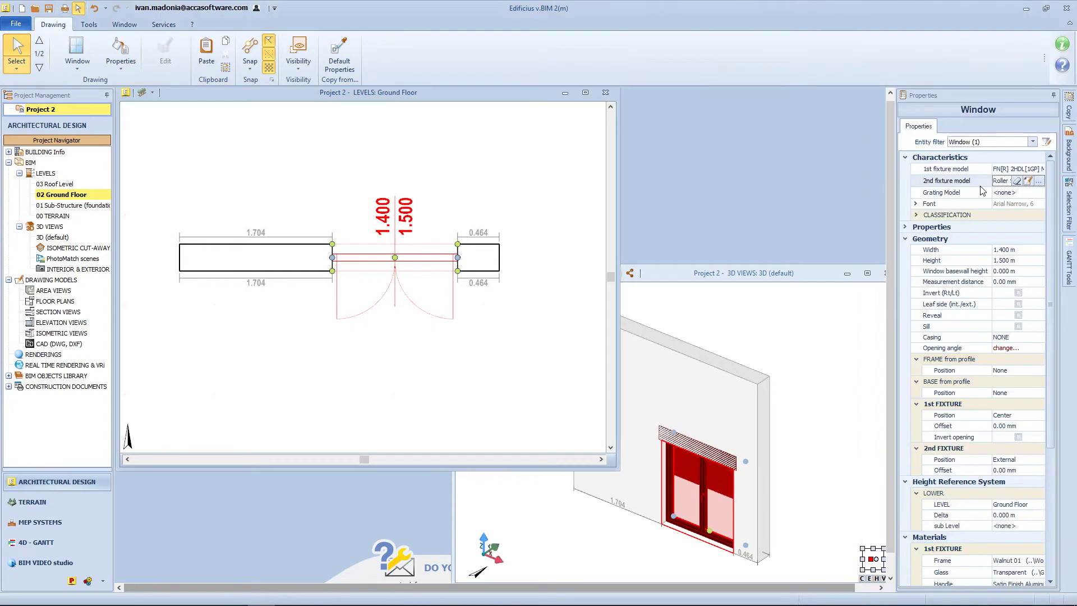
# Choose a rectangular bar grating as the window's grating model.
pyautogui.click(1037, 192)
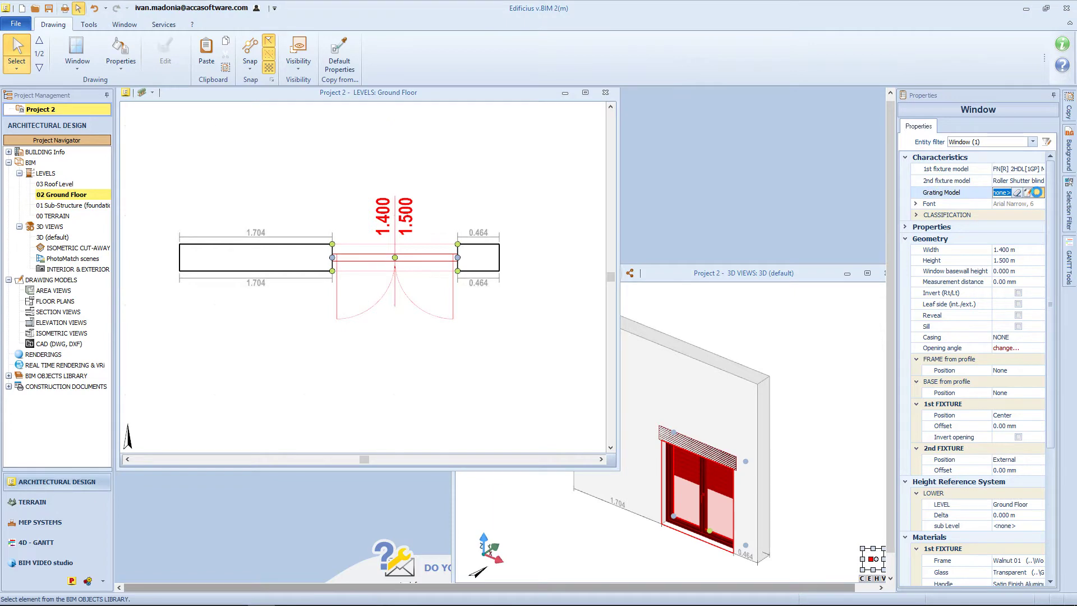
pyautogui.click(1036, 192)
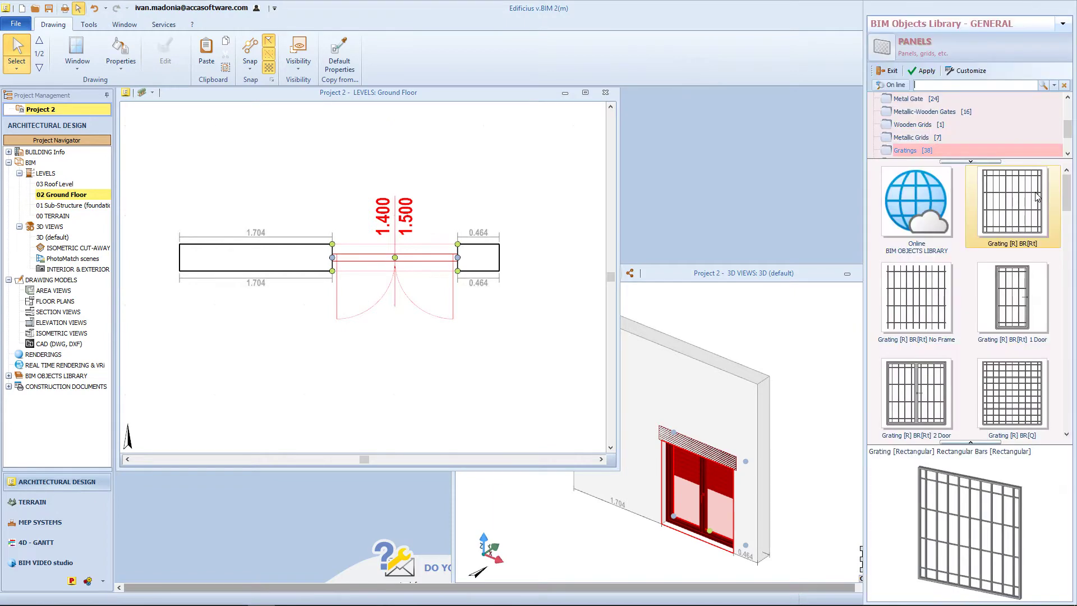
pyautogui.doubleClick(937, 283)
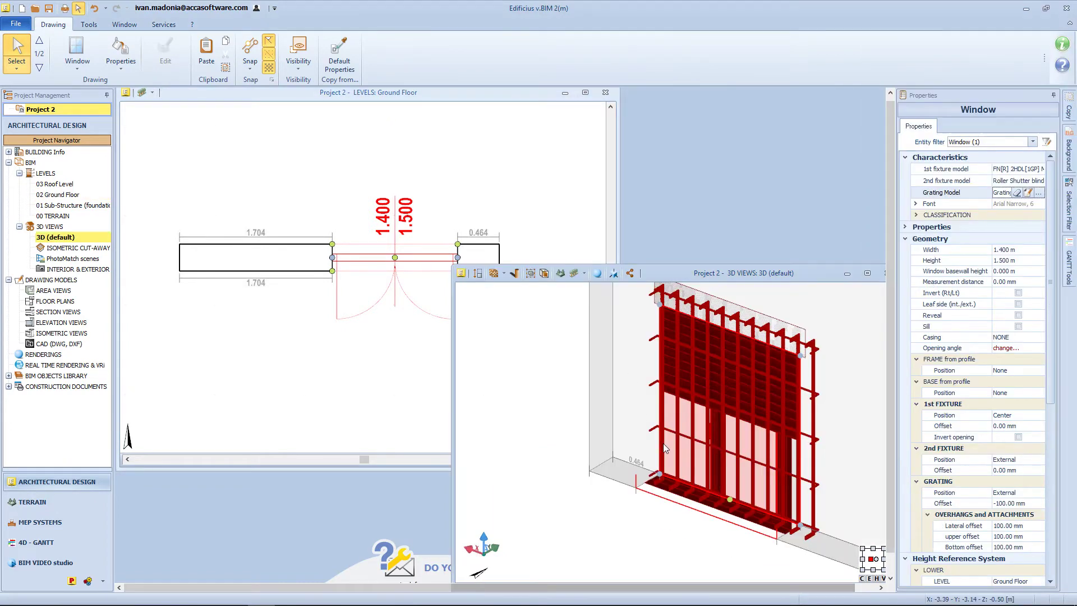
pyautogui.click(672, 516)
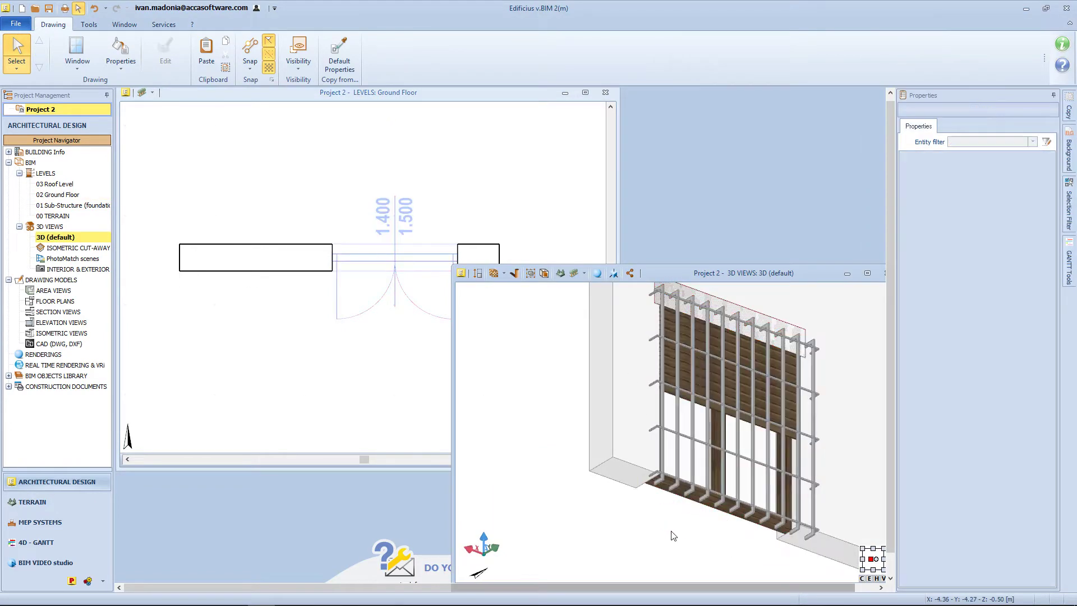
# Set the window's base height above the floor to 1 m.
pyautogui.click(716, 496)
pyautogui.click(917, 205)
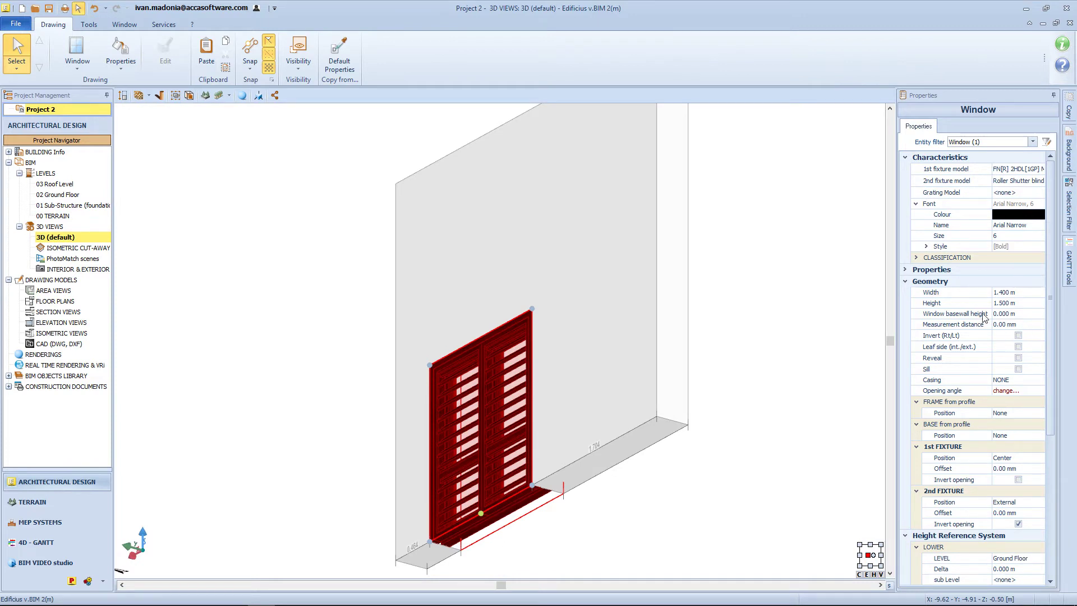
pyautogui.click(1026, 315)
pyautogui.write('1')
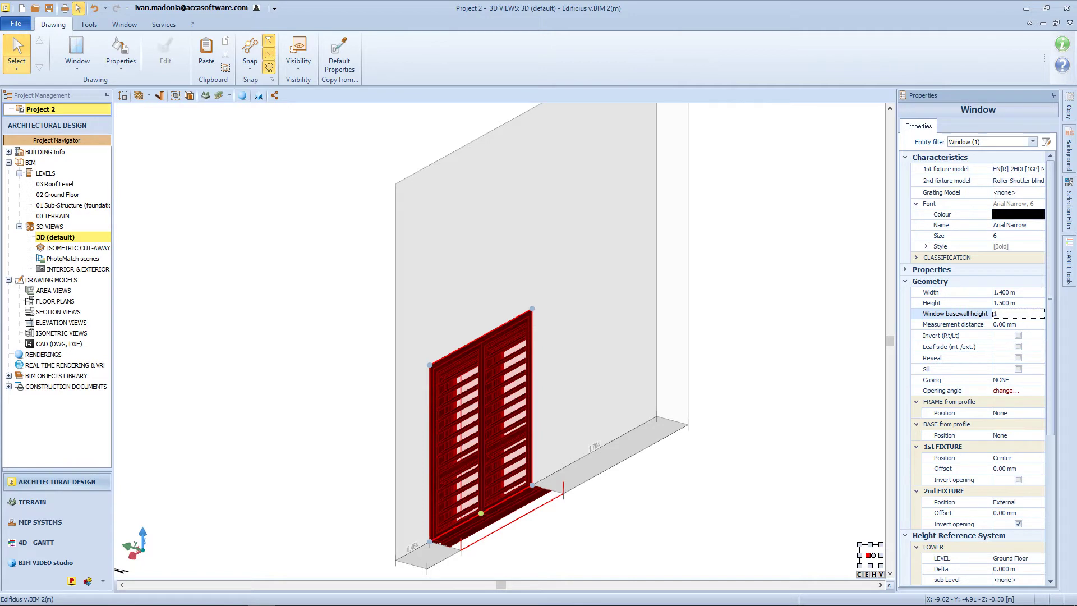
pyautogui.press('Return')
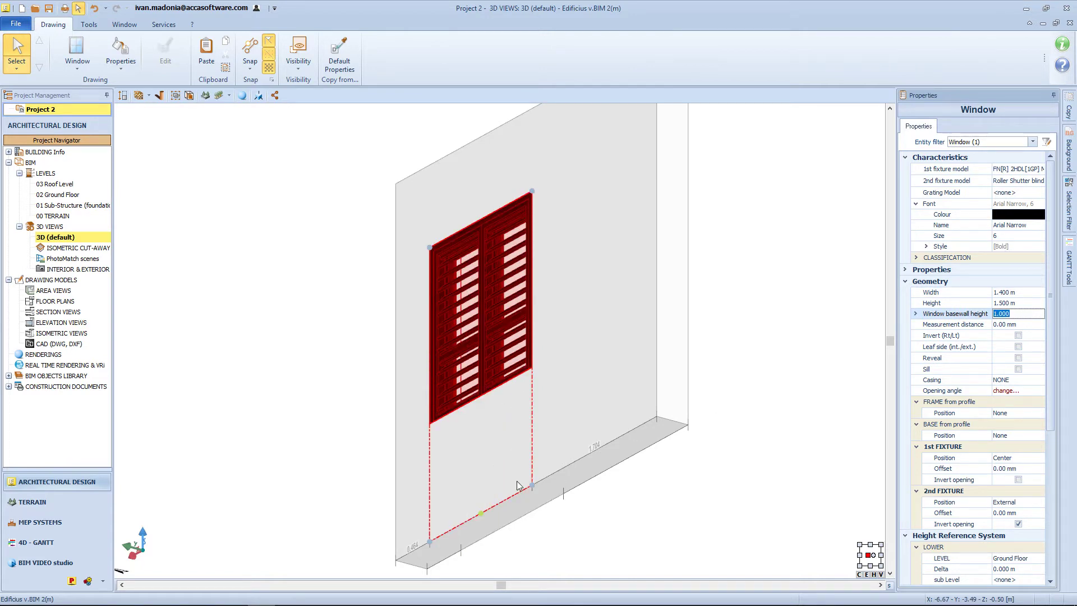
pyautogui.moveTo(640, 377); pyautogui.dragTo(580, 410, button='middle')
pyautogui.moveTo(778, 324); pyautogui.dragTo(563, 469, button='middle')
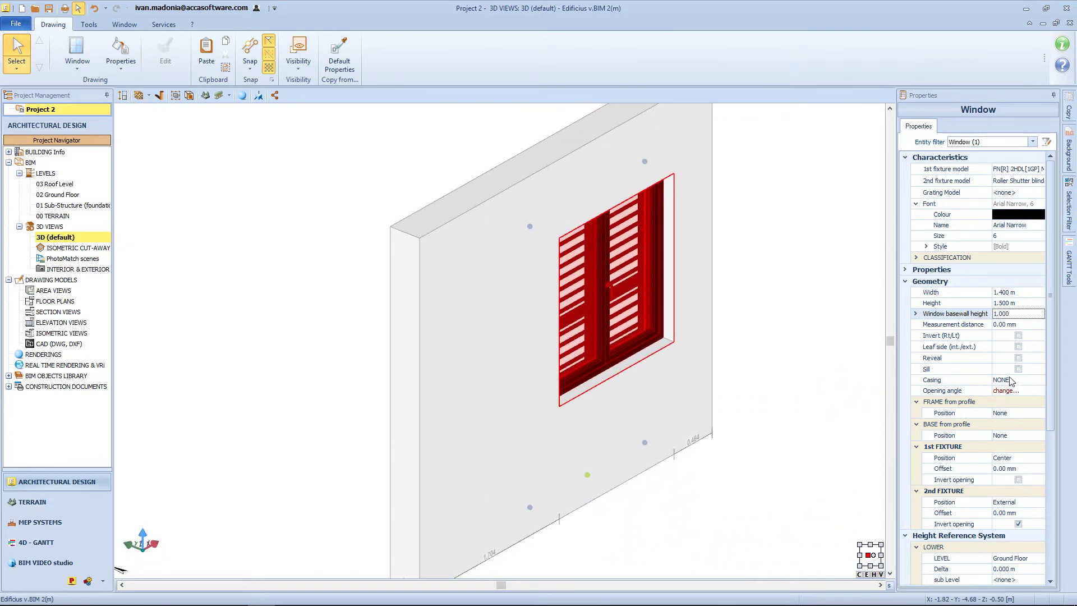
# Recess the window 100 mm into the wall.
pyautogui.click(916, 314)
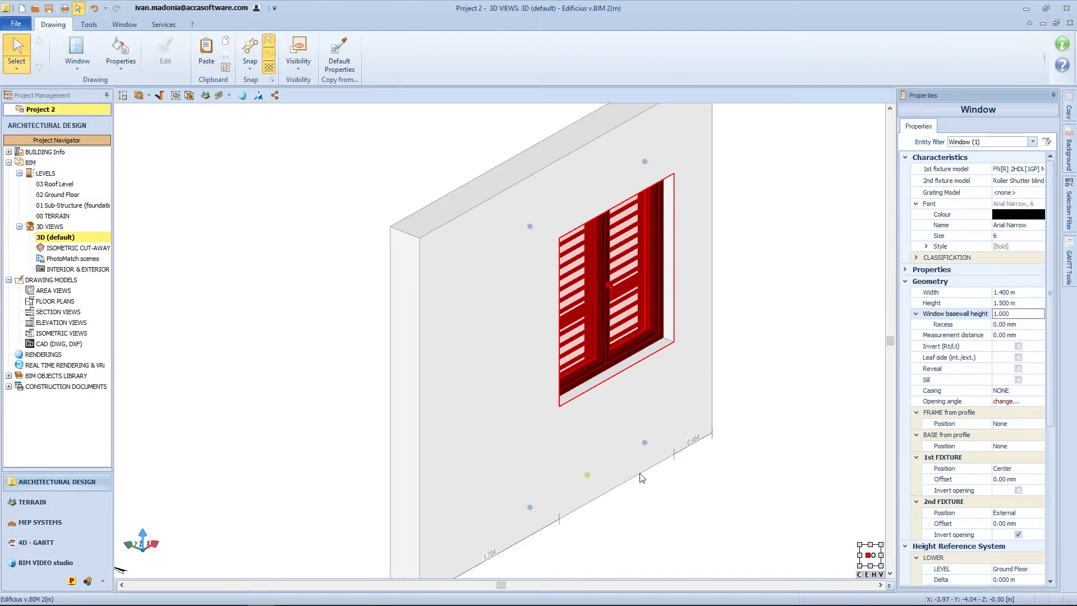
pyautogui.click(1019, 325)
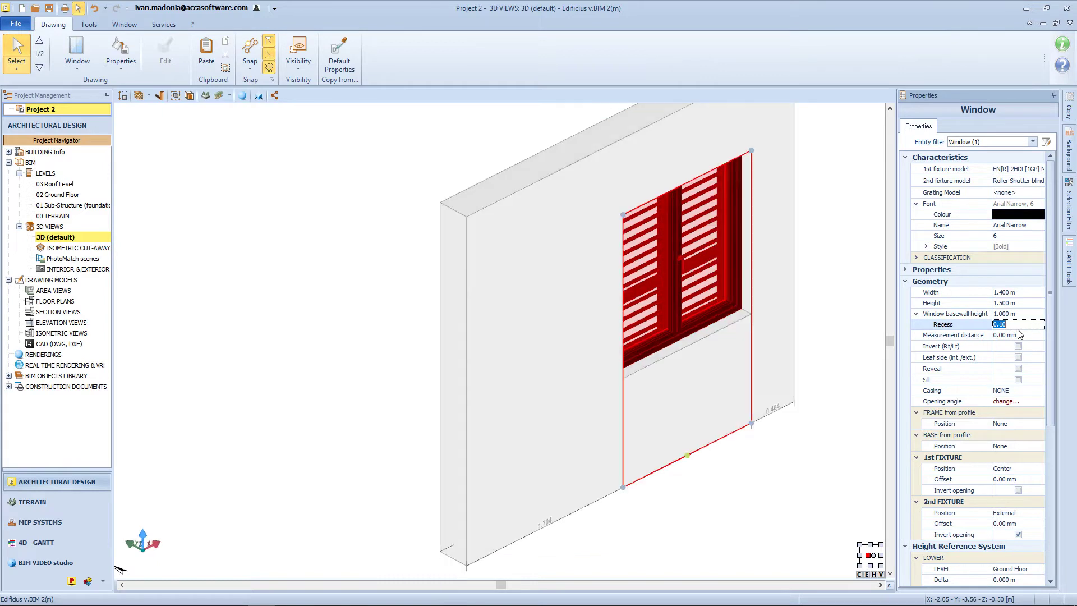
pyautogui.write('100')
pyautogui.press('Return')
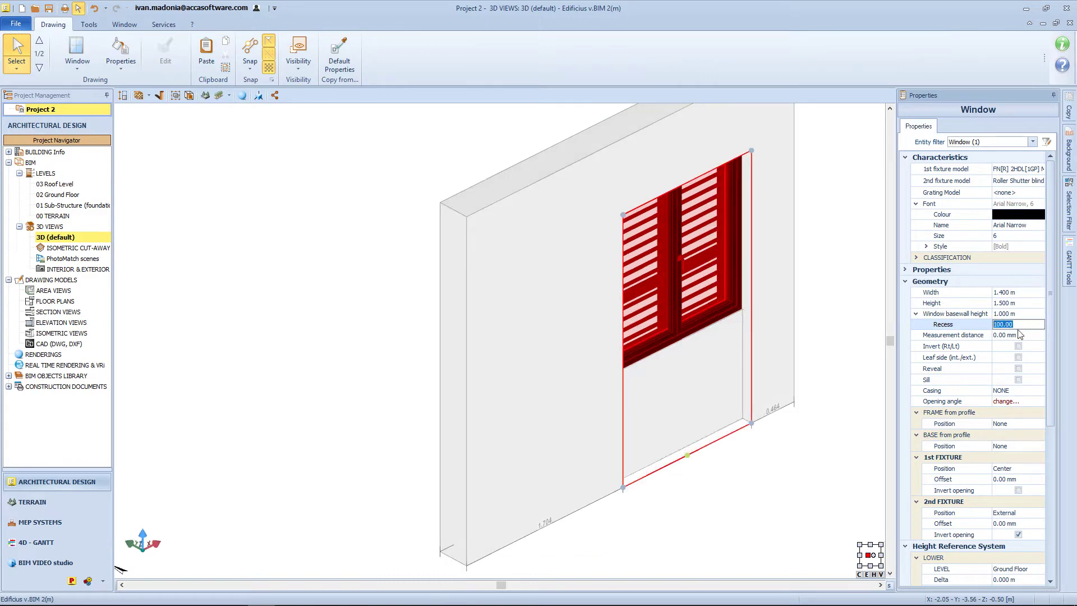
pyautogui.click(805, 433)
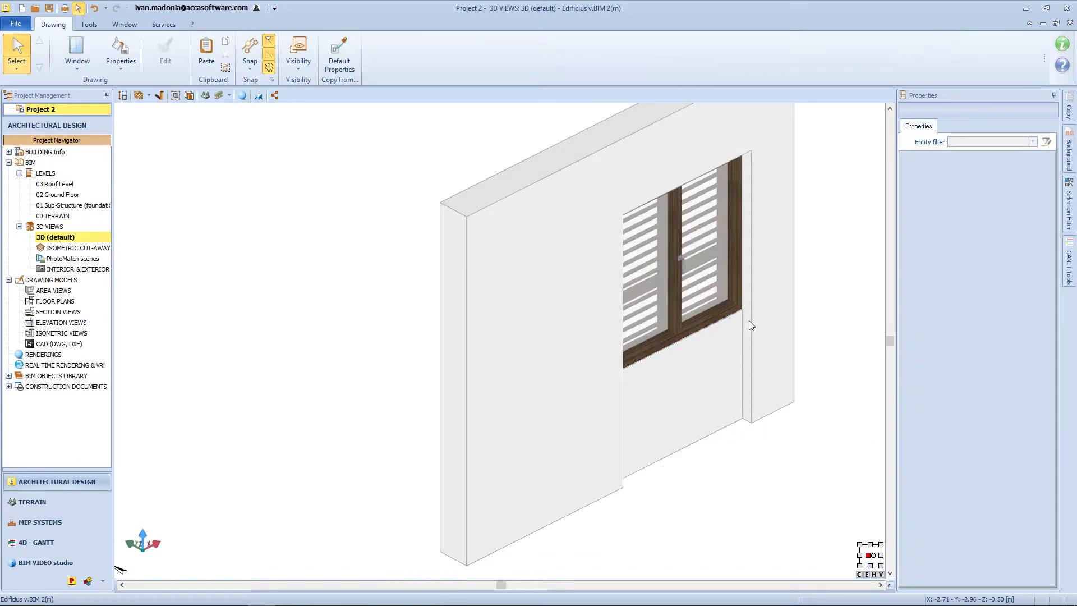
# Try the window's Invert and Leaf side options, leaving both unchanged.
pyautogui.click(746, 419)
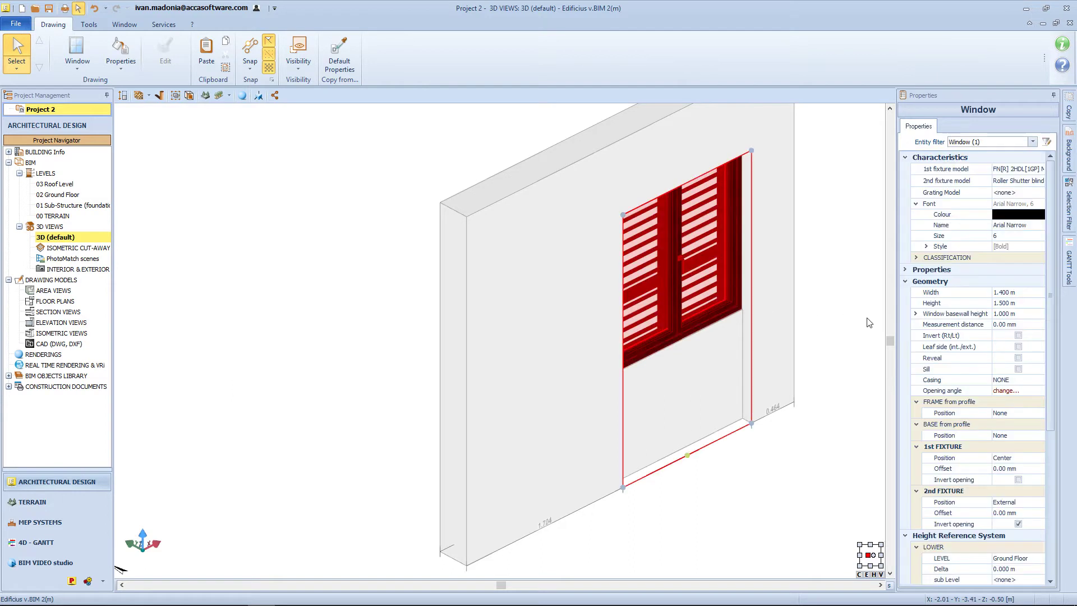
pyautogui.click(1019, 336)
pyautogui.click(1019, 335)
pyautogui.click(1019, 347)
pyautogui.click(1018, 347)
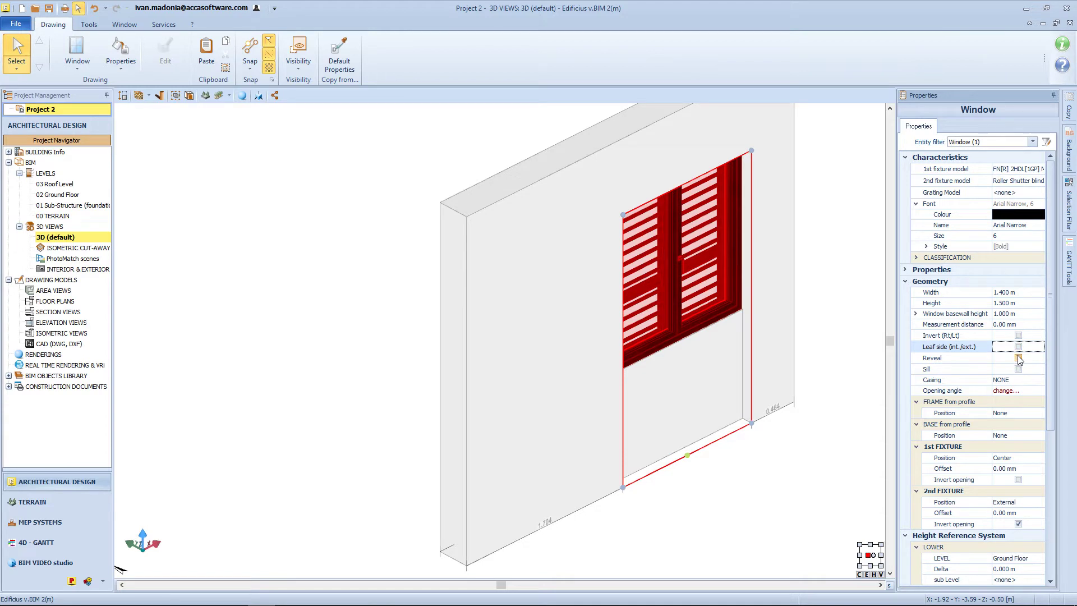
# Add a sill and a reveal to the window.
pyautogui.click(1018, 369)
pyautogui.click(1018, 358)
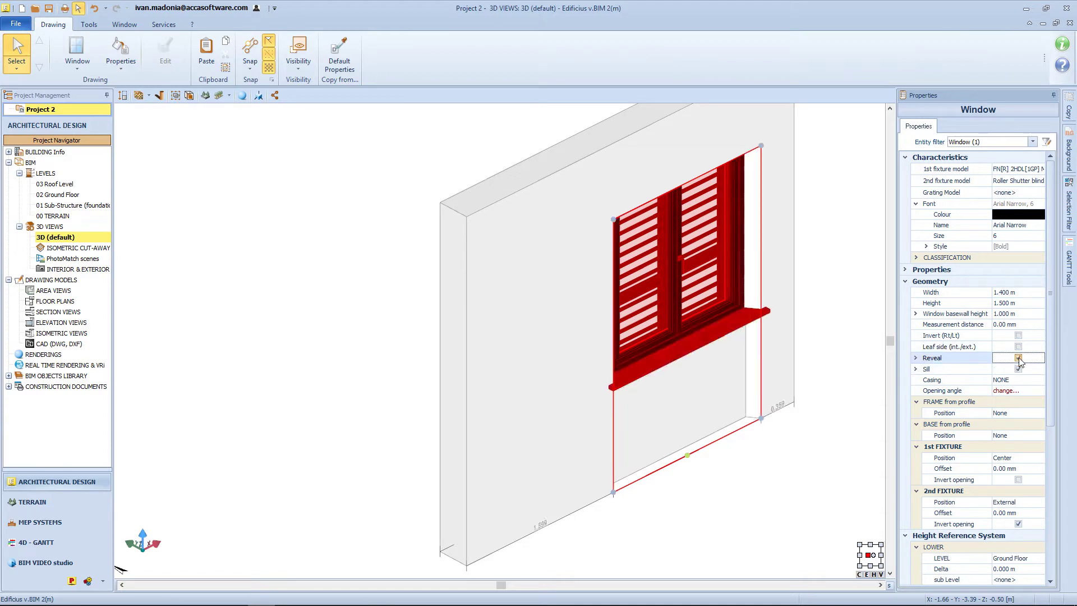
pyautogui.click(1020, 381)
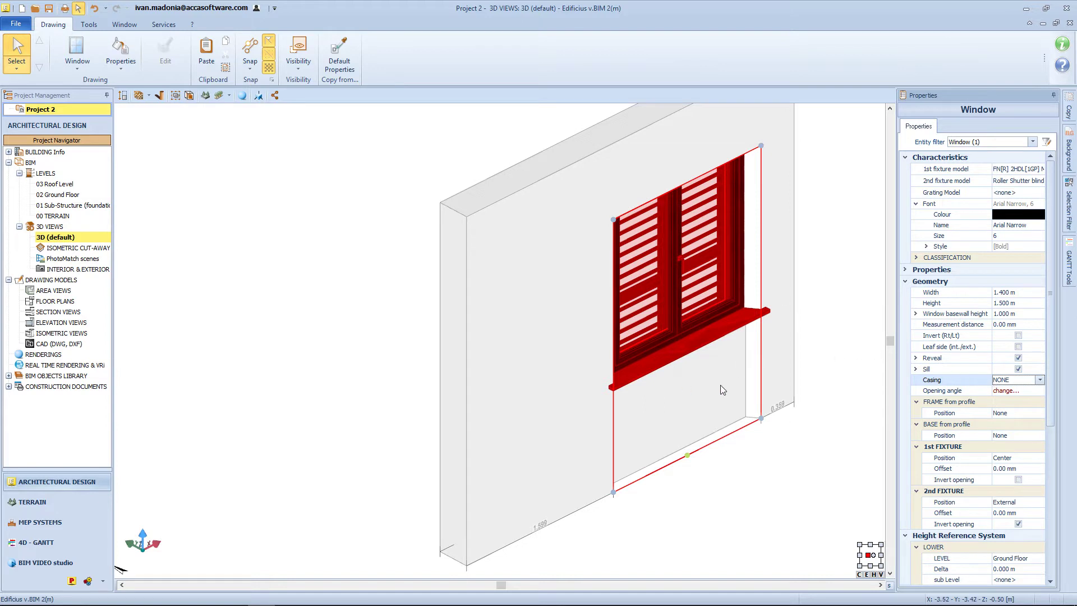
pyautogui.click(1006, 391)
# Set the first shutter leaves' opening angles to 45° and 40°.
pyautogui.click(1040, 391)
pyautogui.click(1018, 444)
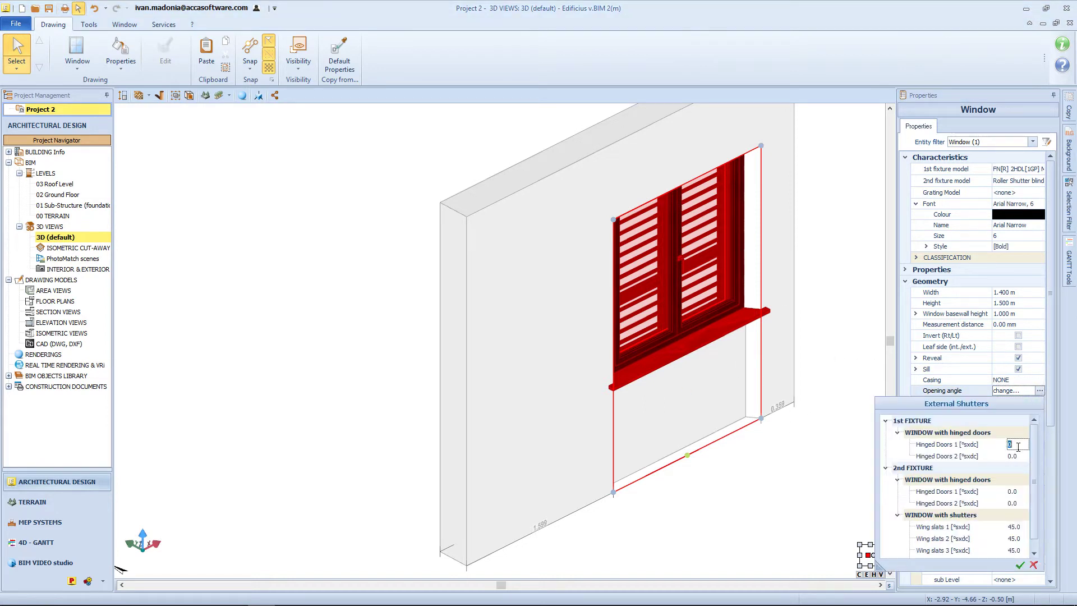
pyautogui.write('45')
pyautogui.click(1015, 456)
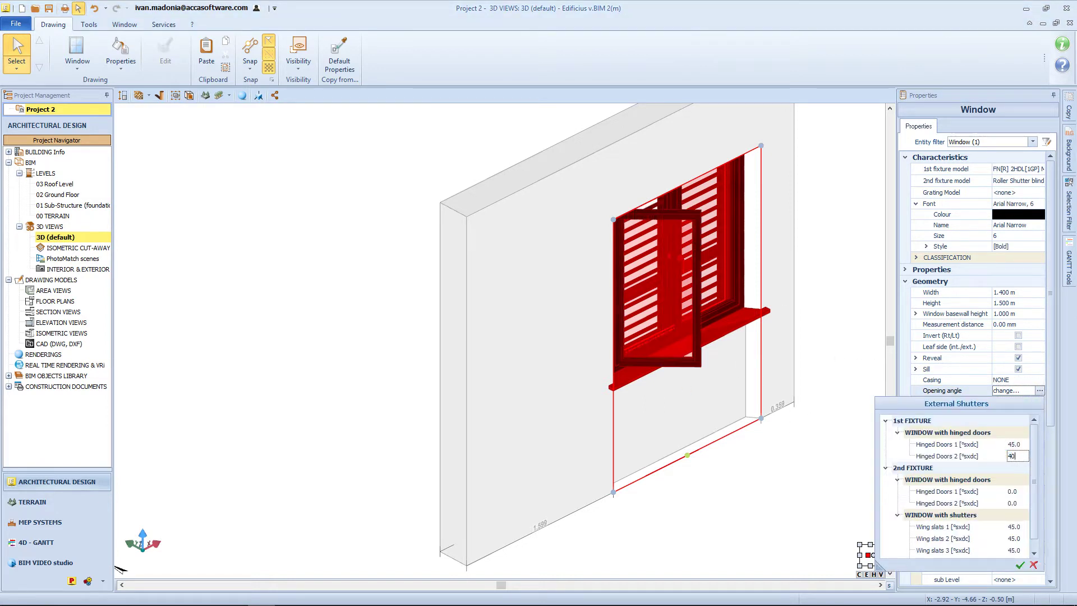
pyautogui.write('40')
pyautogui.click(1010, 491)
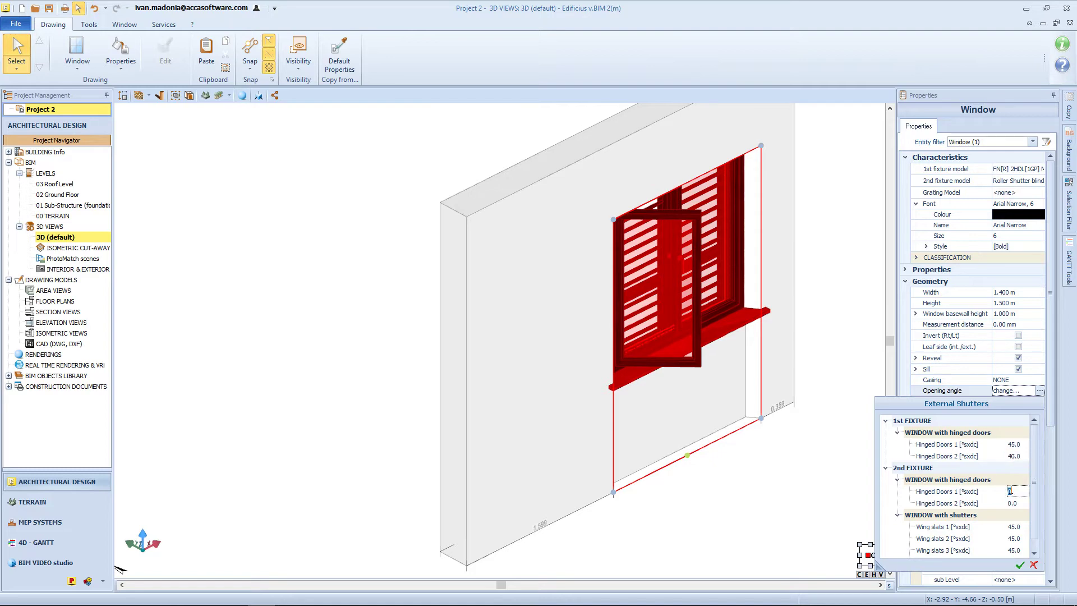
pyautogui.click(1020, 565)
pyautogui.moveTo(698, 436); pyautogui.dragTo(718, 414, button='middle')
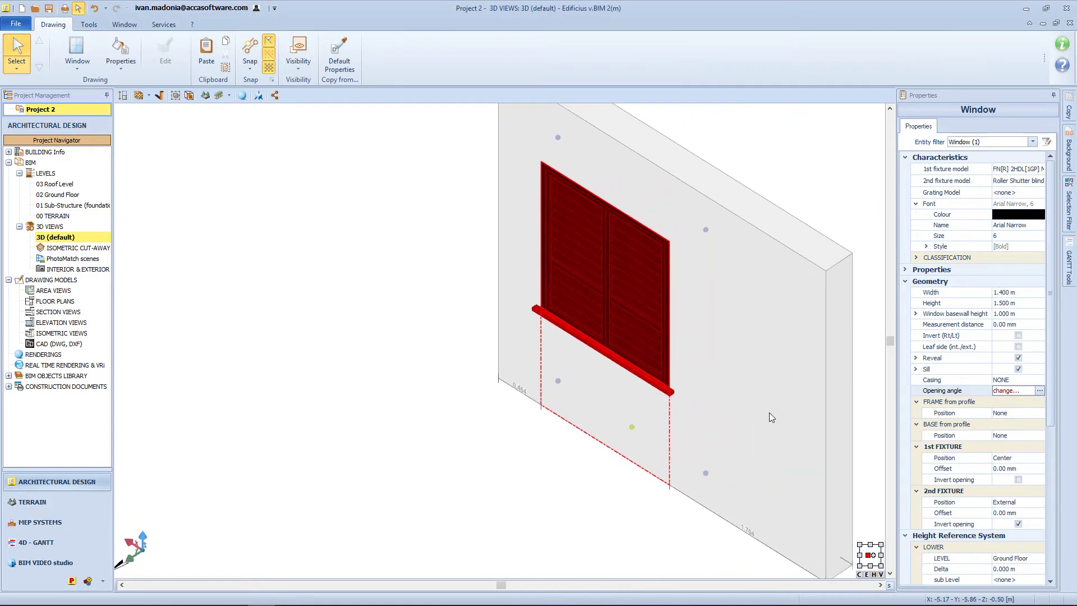
# Set the second fixture's leaf opening angles to 50° and 180° and view the shutters.
pyautogui.click(1040, 390)
pyautogui.click(1009, 492)
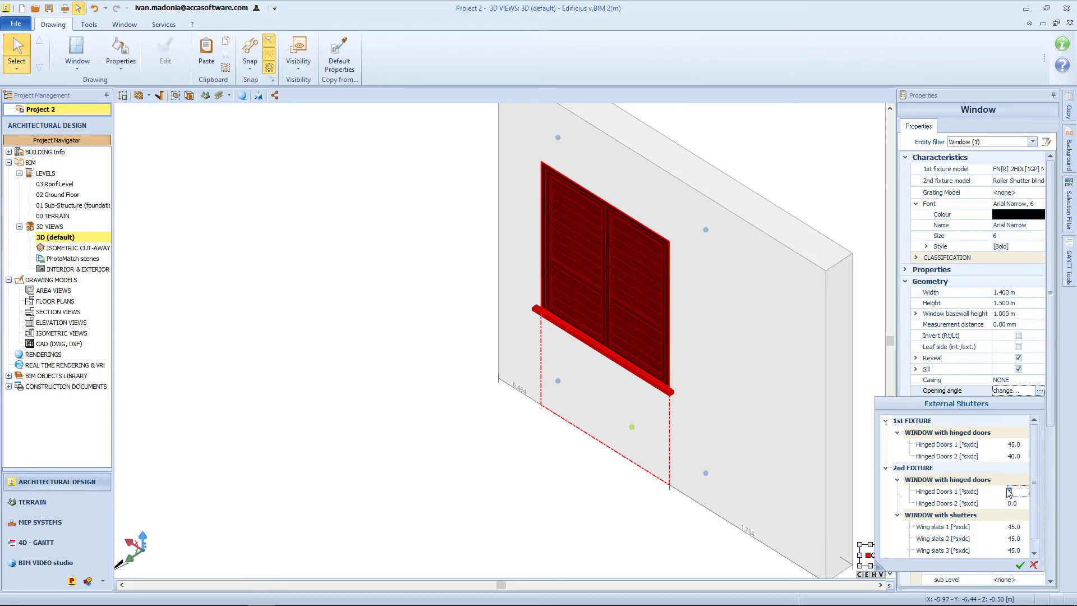
pyautogui.write('50')
pyautogui.press('Return')
pyautogui.click(1015, 504)
pyautogui.write('1')
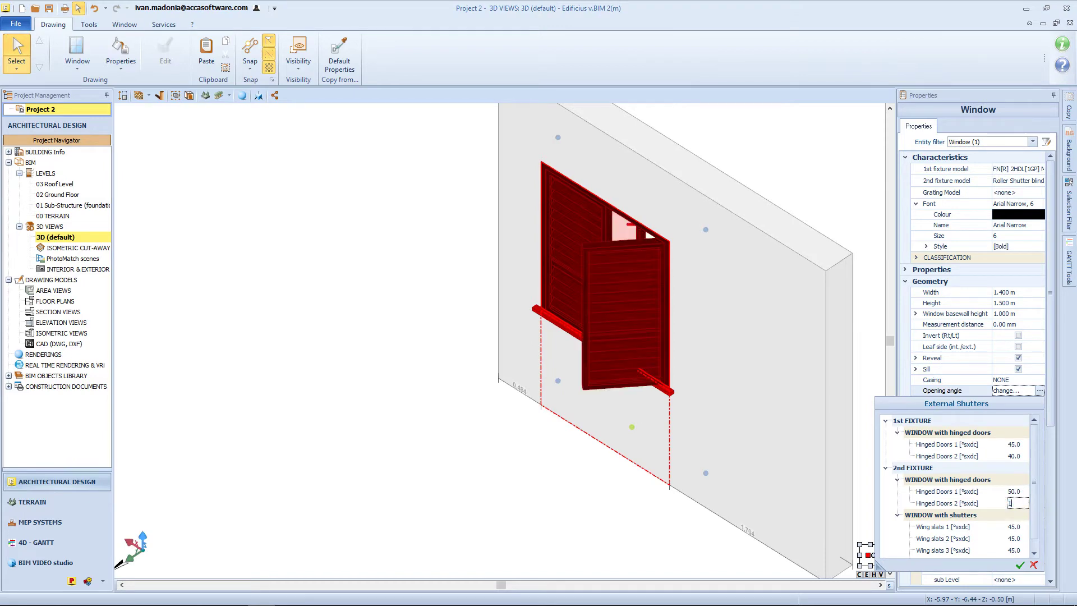
pyautogui.write('80')
pyautogui.press('Return')
pyautogui.click(583, 495)
pyautogui.moveTo(578, 424); pyautogui.dragTo(628, 418, button='middle')
pyautogui.scroll(3, 606, 416)
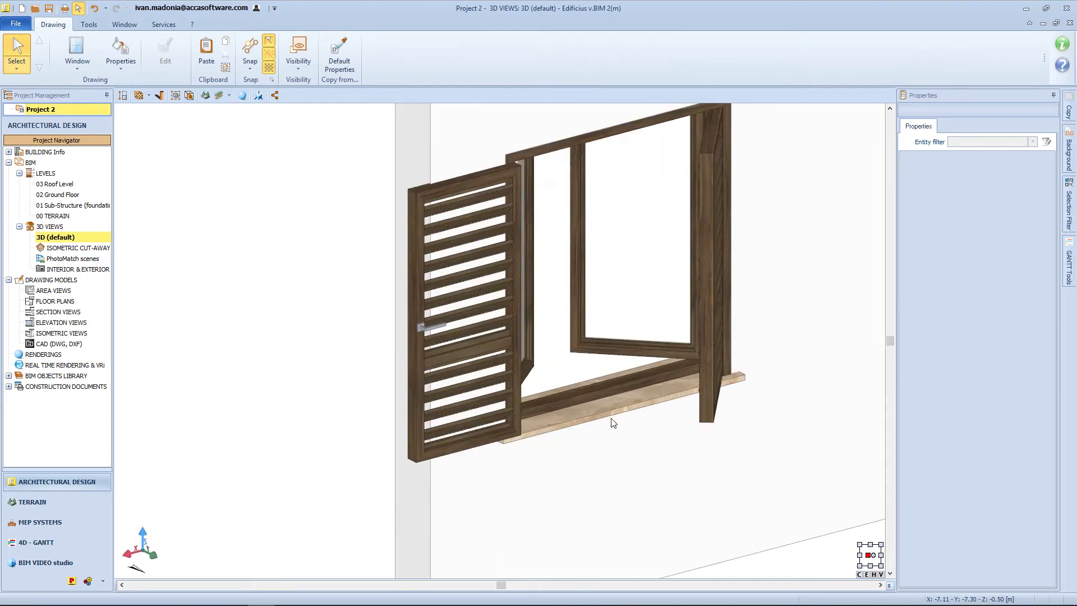
pyautogui.scroll(-2, 606, 416)
# Cycle the first fixture position through external, internal and centre, then delete the window.
pyautogui.click(621, 423)
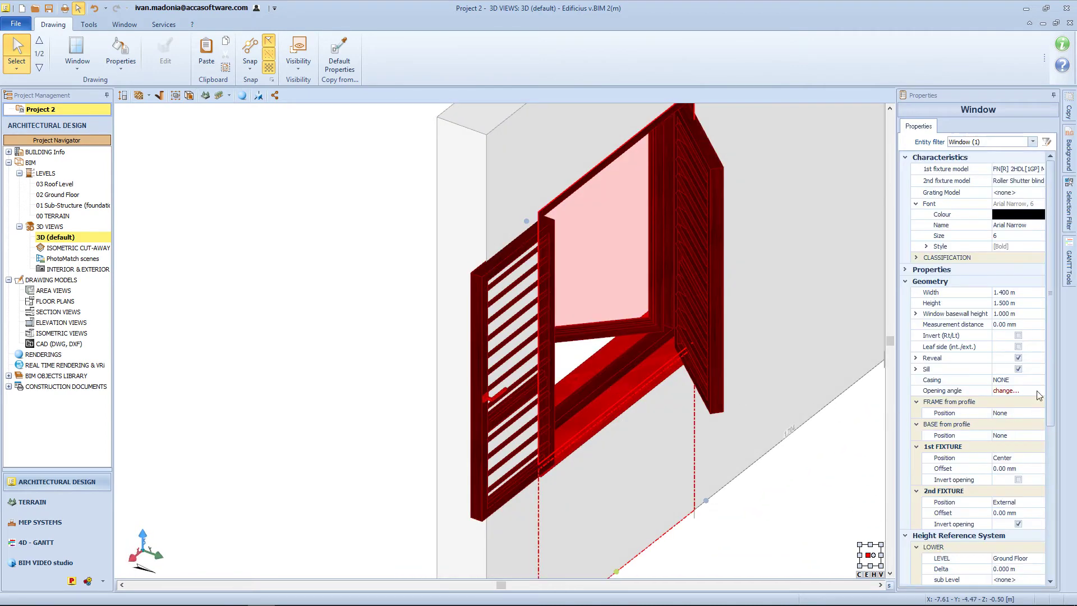
pyautogui.click(1015, 457)
pyautogui.click(1040, 457)
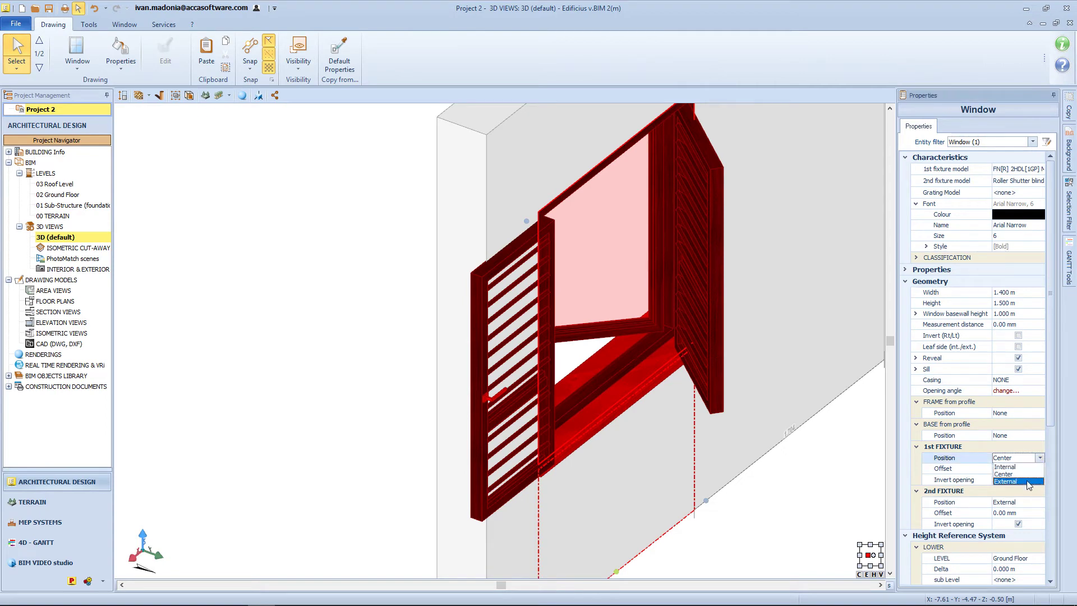
pyautogui.click(1034, 479)
pyautogui.click(1039, 458)
pyautogui.click(1030, 468)
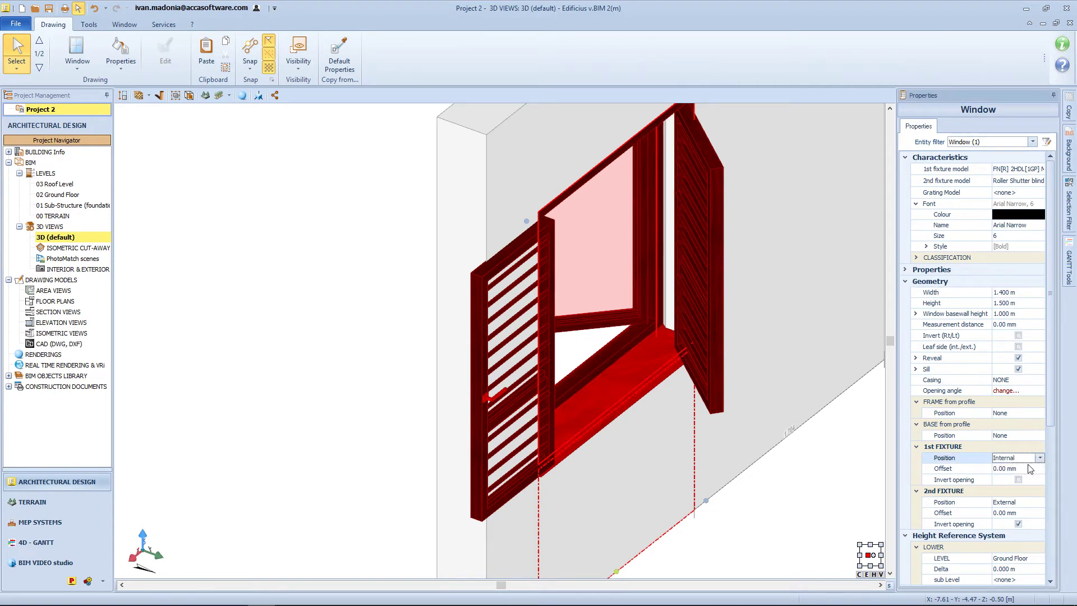
pyautogui.click(1039, 457)
pyautogui.click(1025, 474)
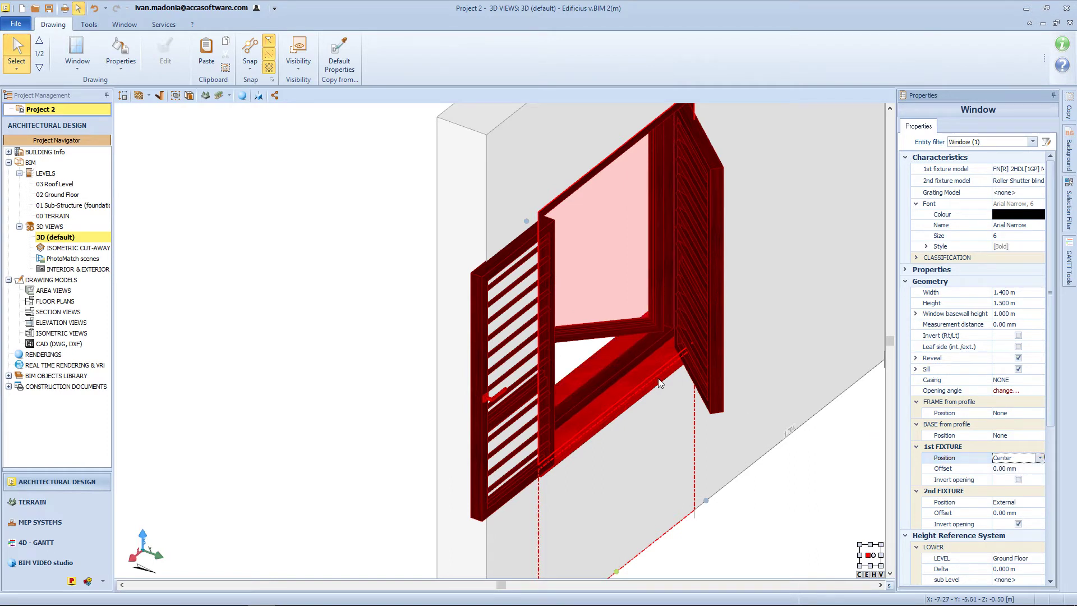
pyautogui.press('Delete')
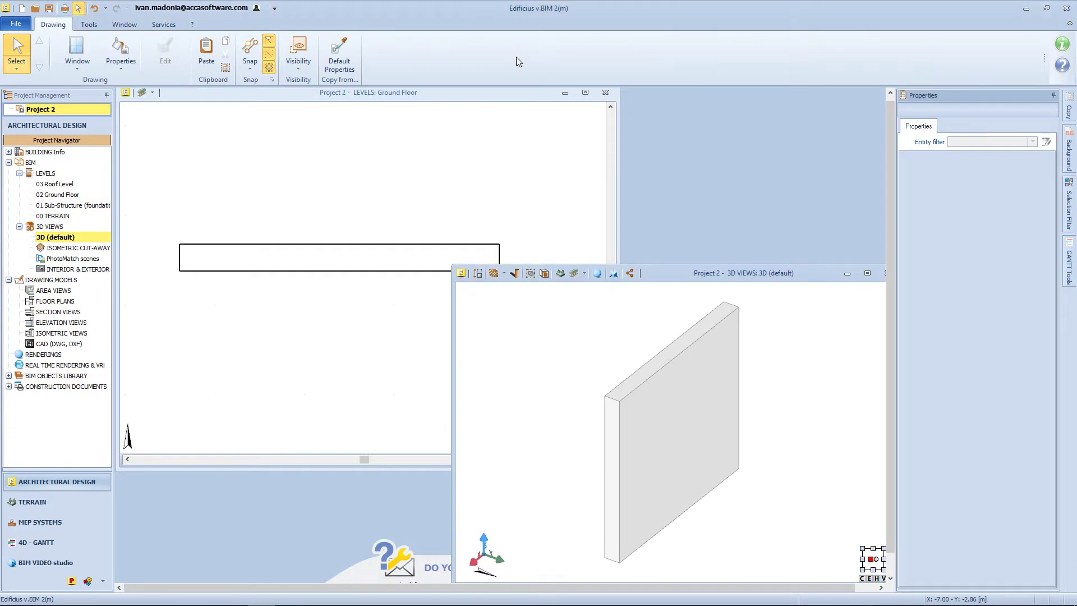
# Pick the plain Opening tool from the Architectural objects palette.
pyautogui.click(76, 51)
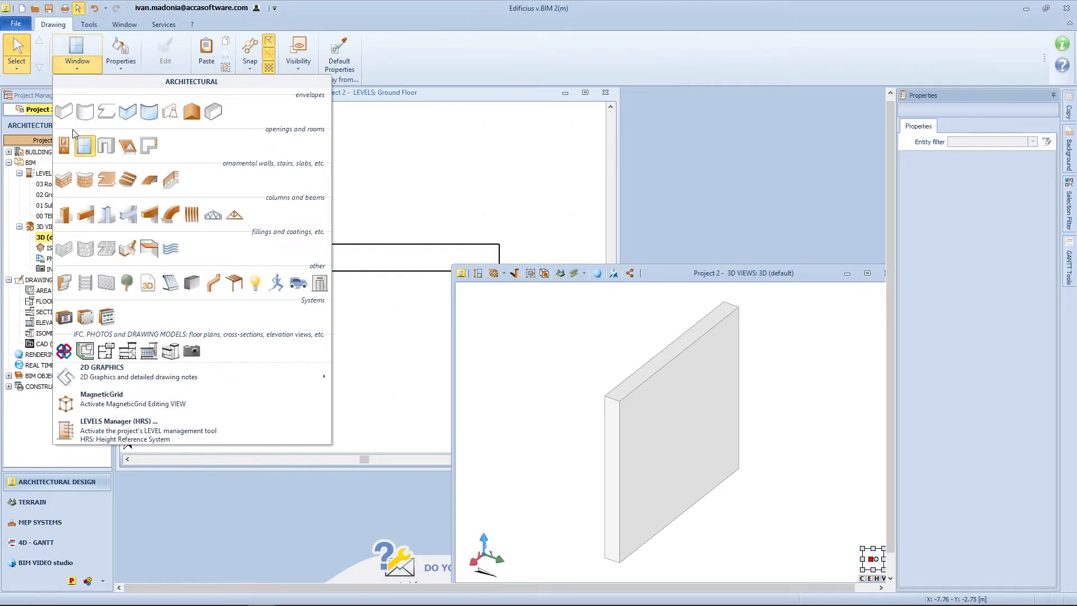
pyautogui.click(103, 148)
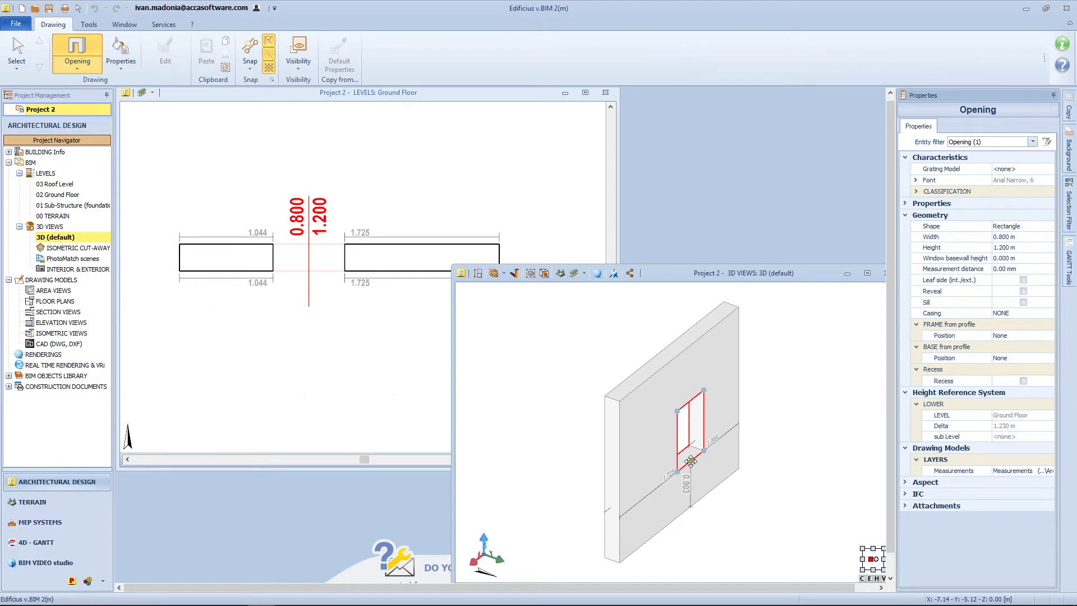
# Place the opening in the wall and select it to show its properties.
pyautogui.click(690, 461)
pyautogui.scroll(5, 690, 460)
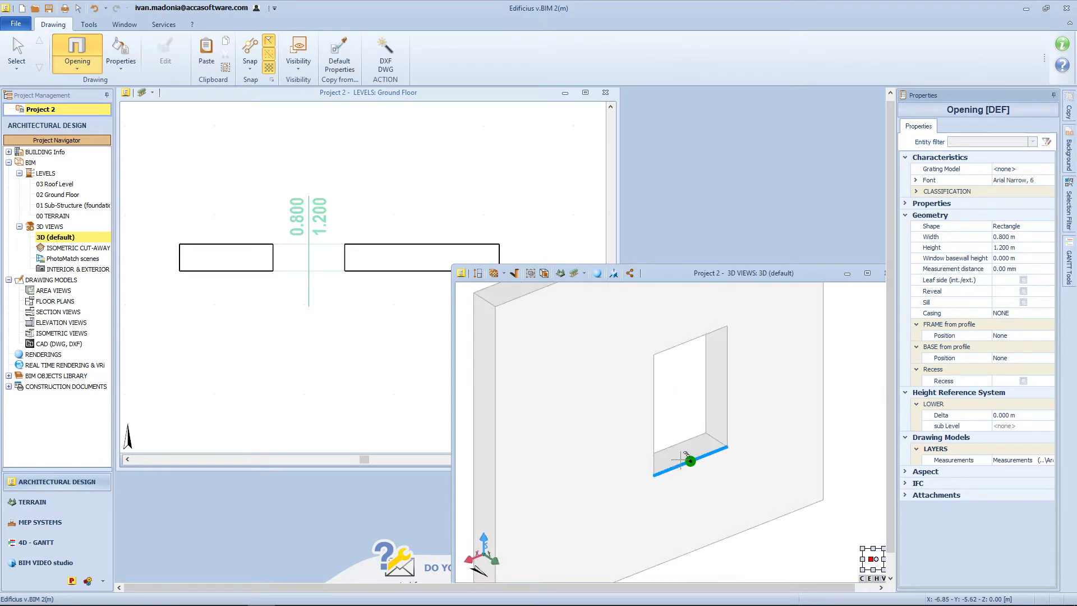
pyautogui.press('Escape')
pyautogui.click(696, 461)
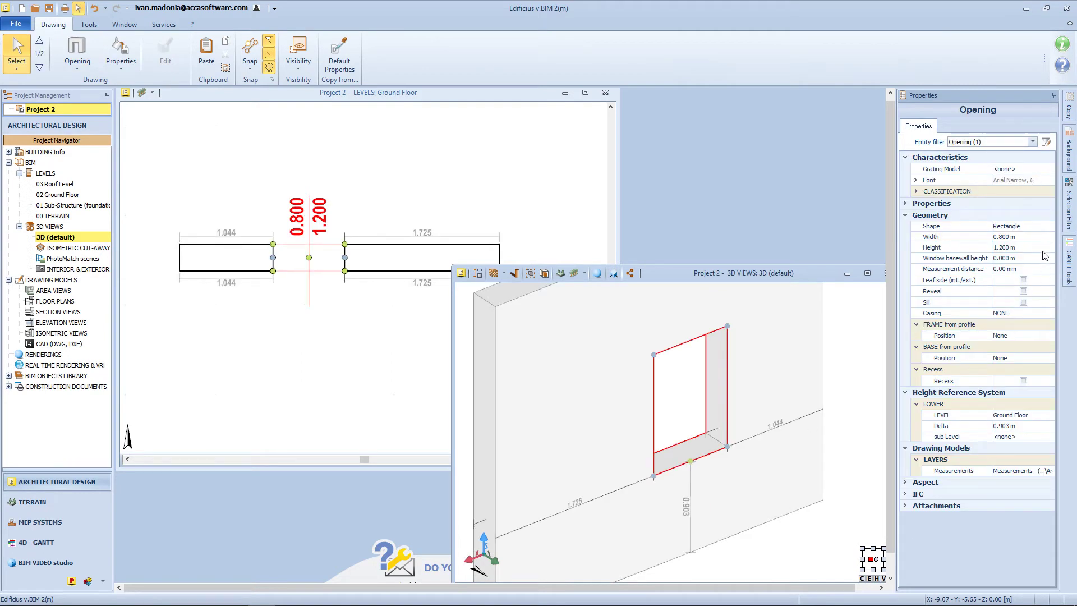
pyautogui.click(925, 203)
# Change the opening to a Free shape, moving a corner and notching the top edge.
pyautogui.click(1032, 237)
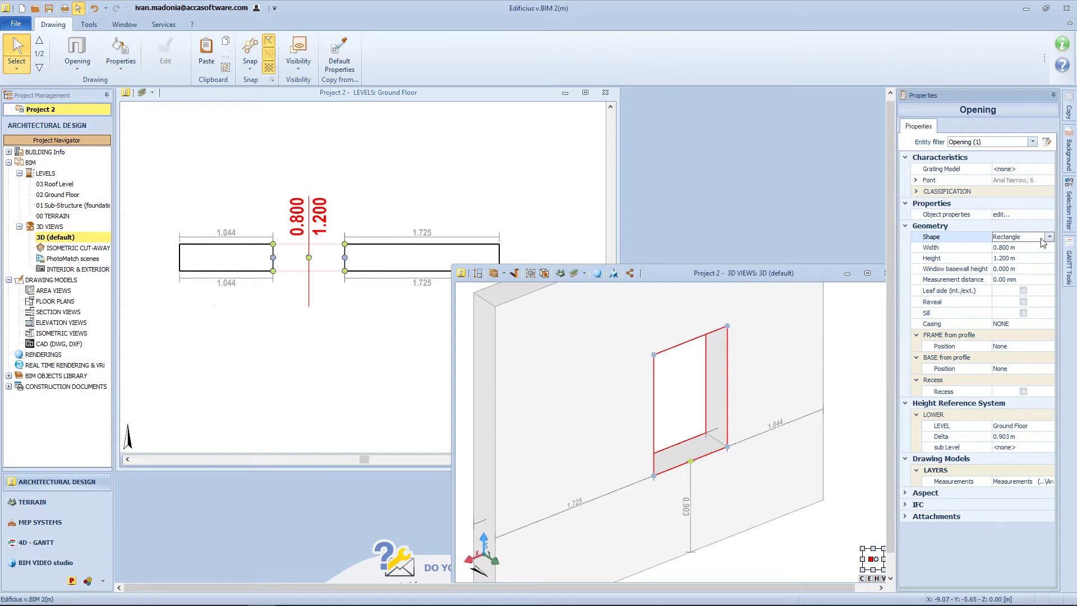
pyautogui.click(1050, 238)
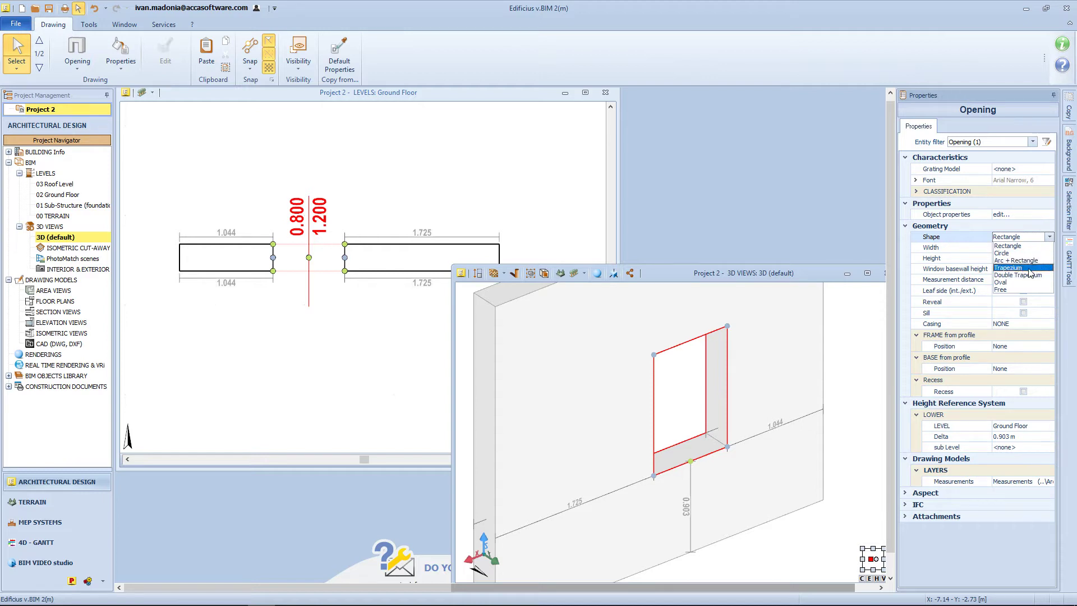
pyautogui.click(1003, 288)
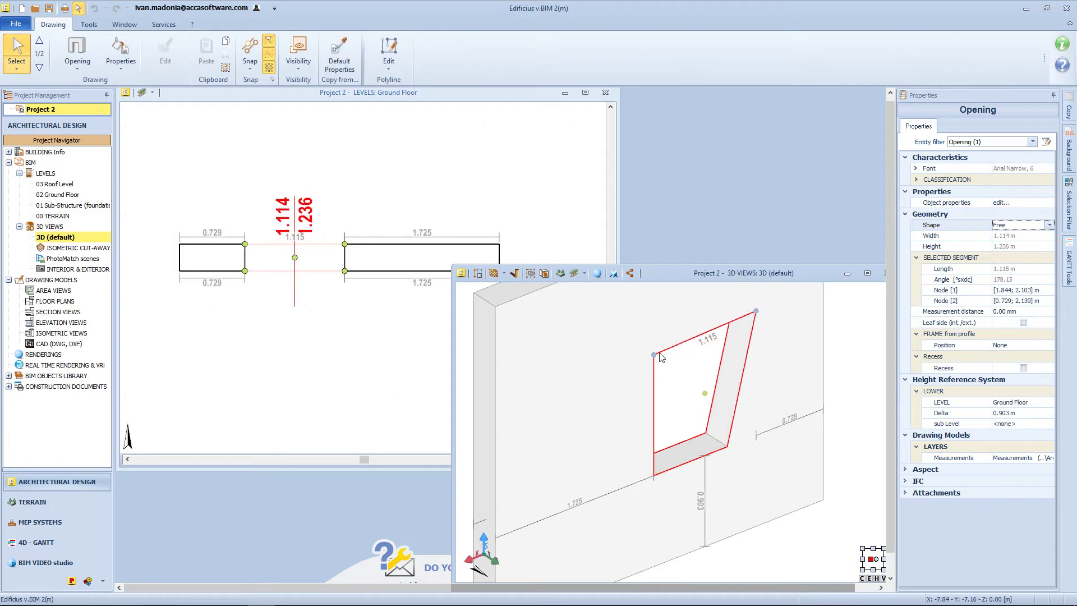
pyautogui.moveTo(653, 355); pyautogui.dragTo(615, 387)
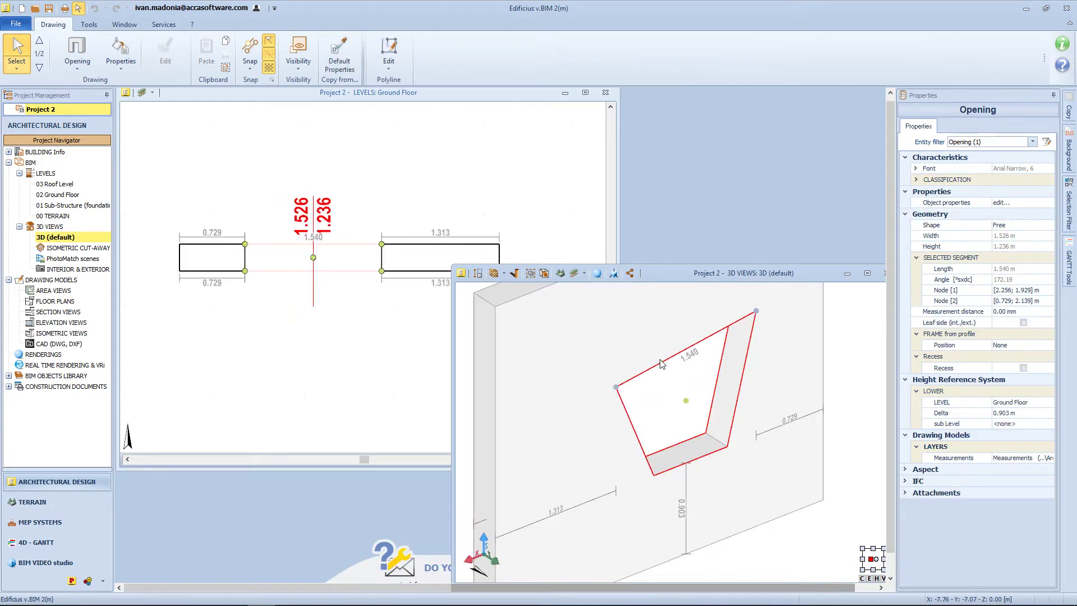
pyautogui.press('Insert')
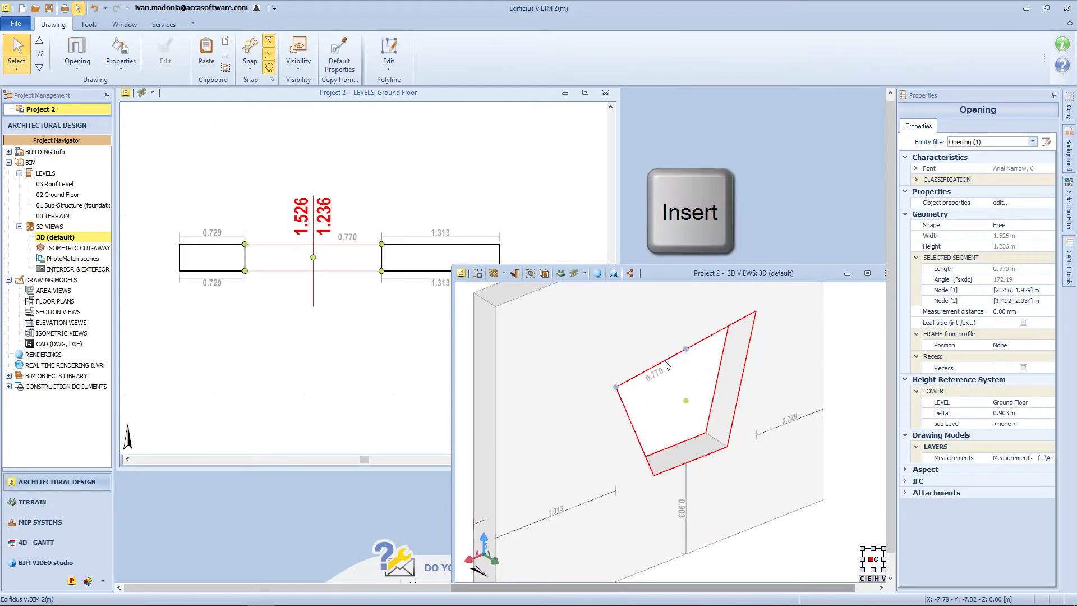
pyautogui.moveTo(685, 349); pyautogui.dragTo(678, 378)
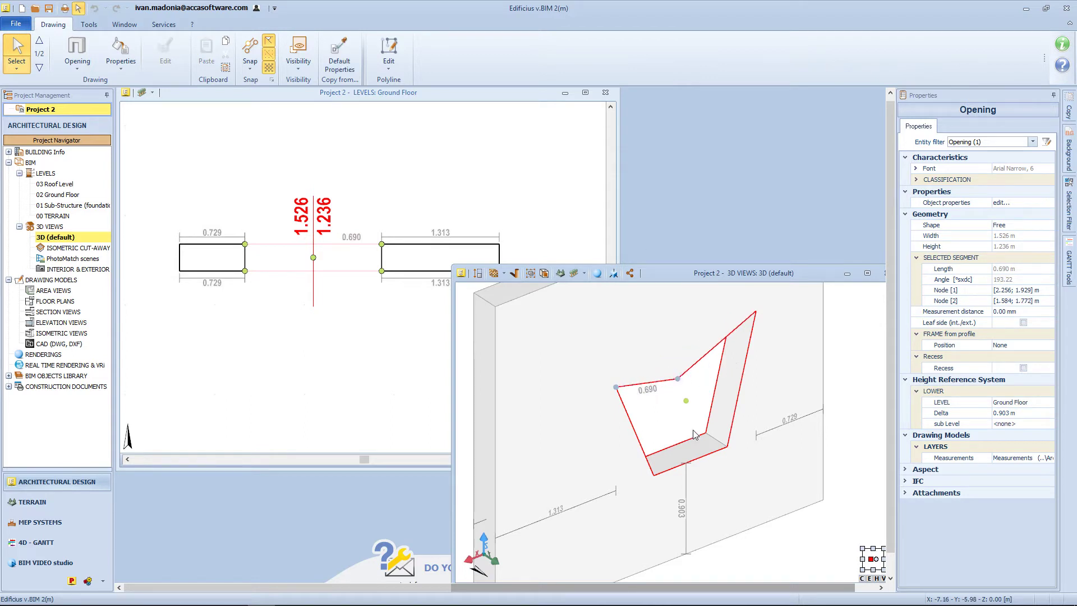
# Set the opening's shape back to Rectangle.
pyautogui.click(1021, 225)
pyautogui.click(1049, 225)
pyautogui.click(1010, 240)
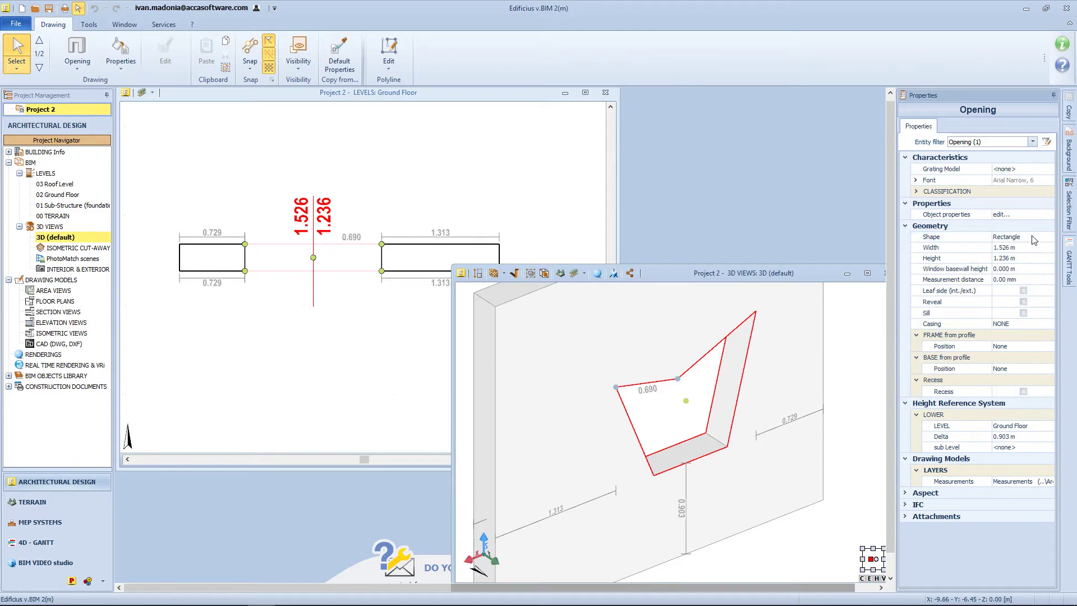
# Reselect the wall opening, give it a 150 mm External recess and orbit to check it.
pyautogui.click(847, 459)
pyautogui.moveTo(785, 447); pyautogui.dragTo(746, 442, button='right')
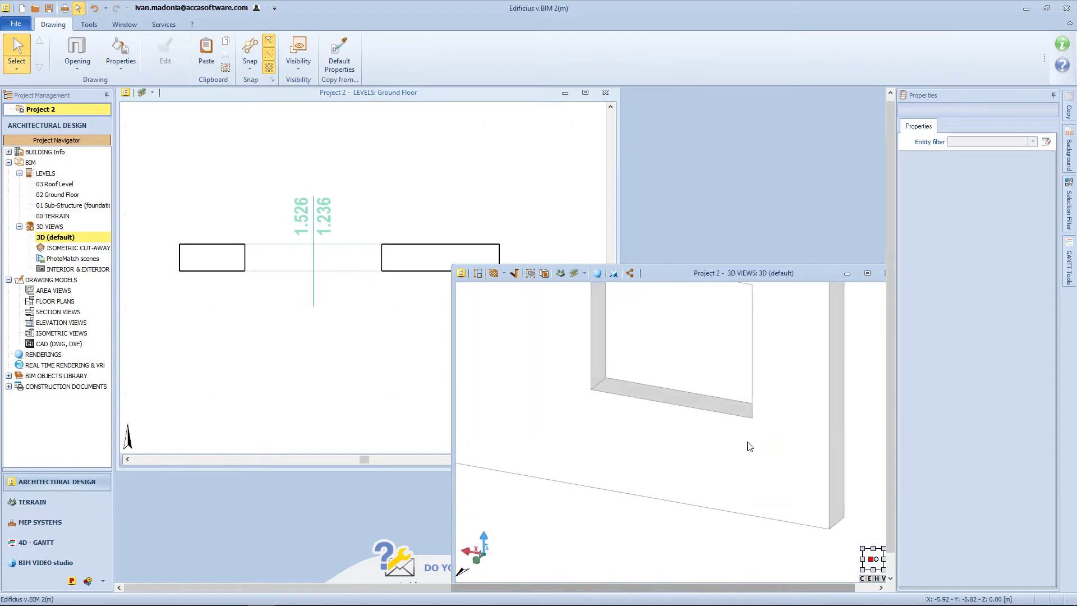
pyautogui.moveTo(747, 445); pyautogui.dragTo(763, 536, button='middle')
pyautogui.click(760, 502)
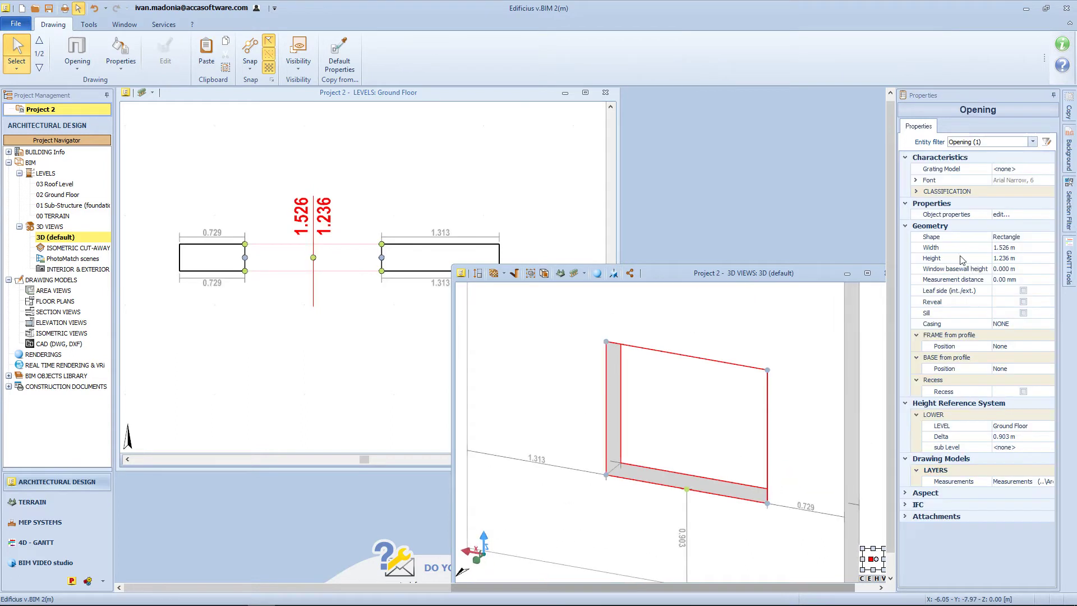
pyautogui.click(1023, 391)
pyautogui.moveTo(869, 426); pyautogui.dragTo(724, 388, button='middle')
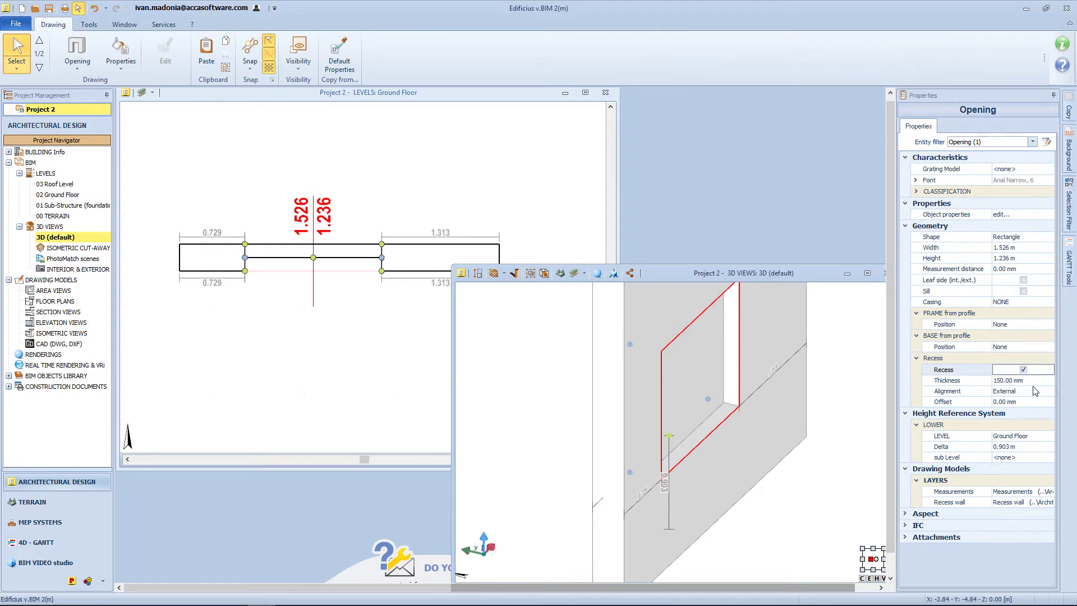
pyautogui.moveTo(403, 327); pyautogui.dragTo(207, 217)
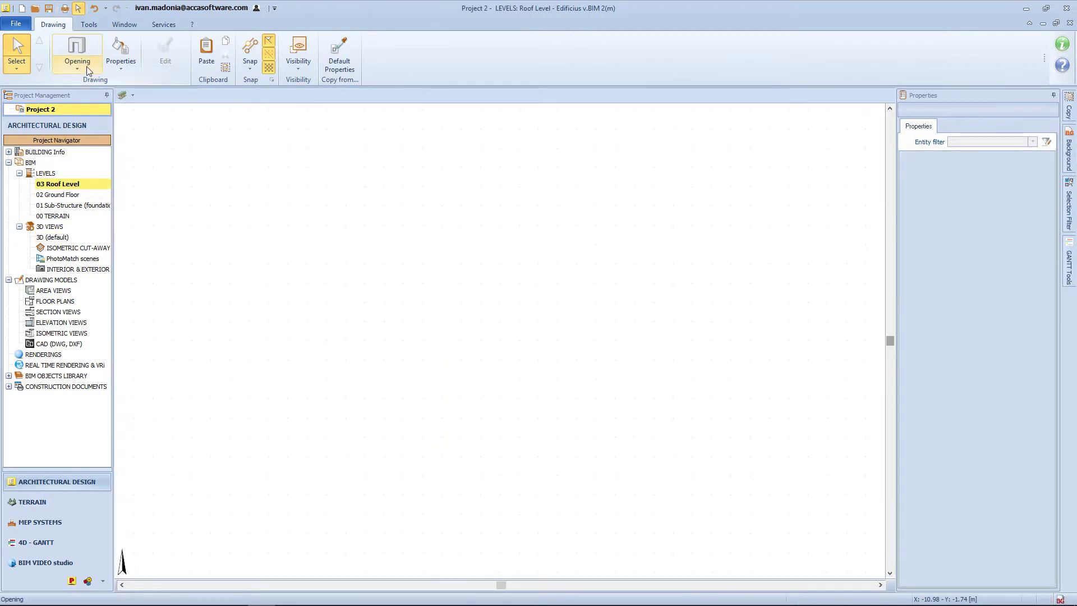
# Choose Roof from the gallery and draw a square roof outline on the Roof Level.
pyautogui.click(86, 66)
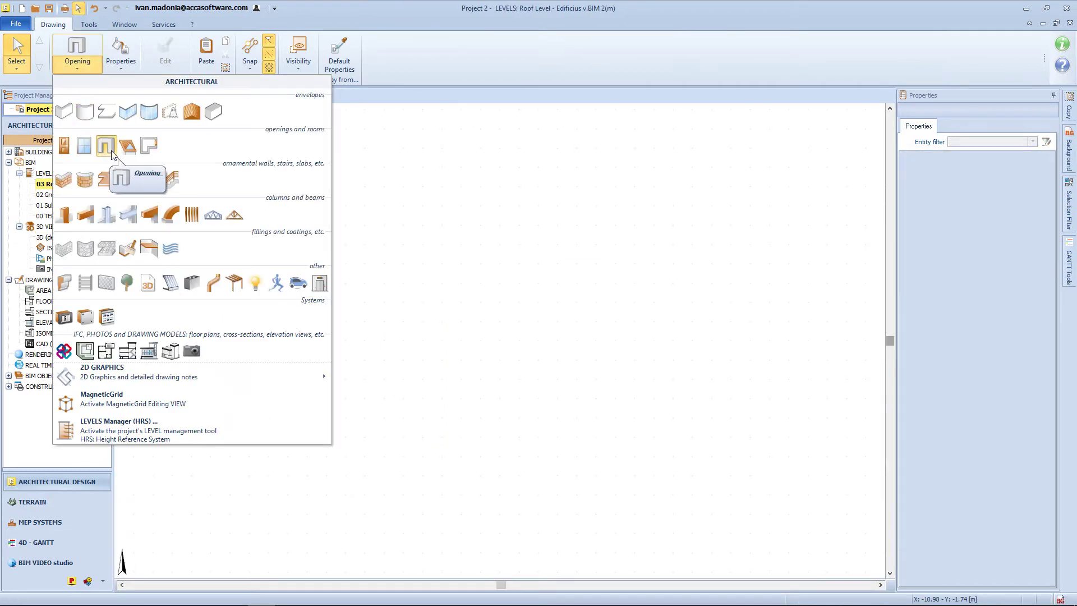
pyautogui.click(191, 112)
pyautogui.click(296, 169)
pyautogui.click(488, 169)
pyautogui.click(488, 361)
pyautogui.click(296, 361)
pyautogui.click(414, 57)
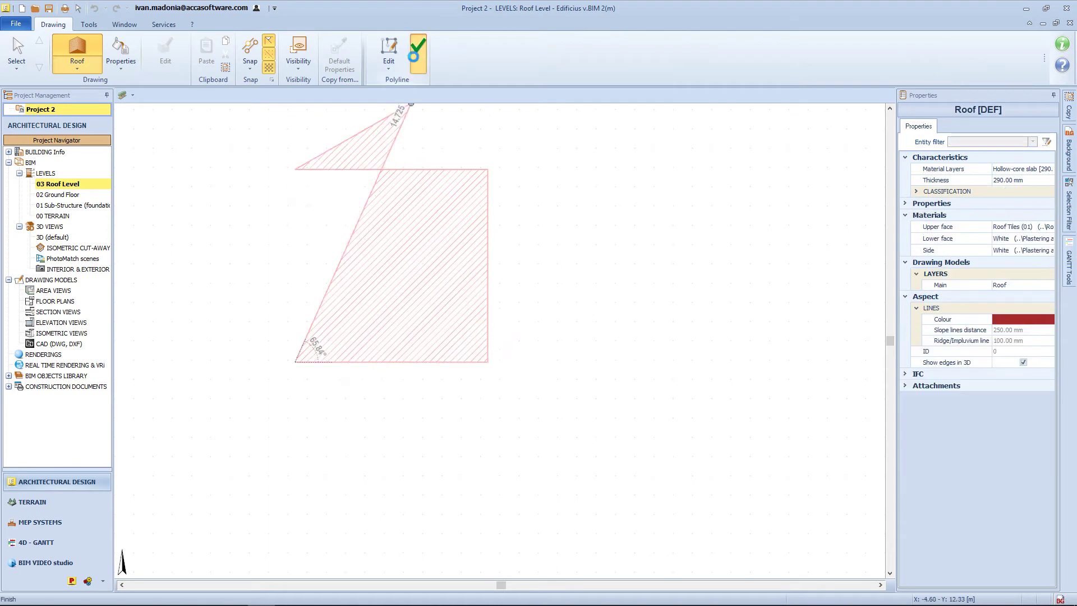
# Trace the square sloped-roof outline and generate the roof slab from it.
pyautogui.click(104, 51)
pyautogui.click(30, 141)
pyautogui.click(414, 141)
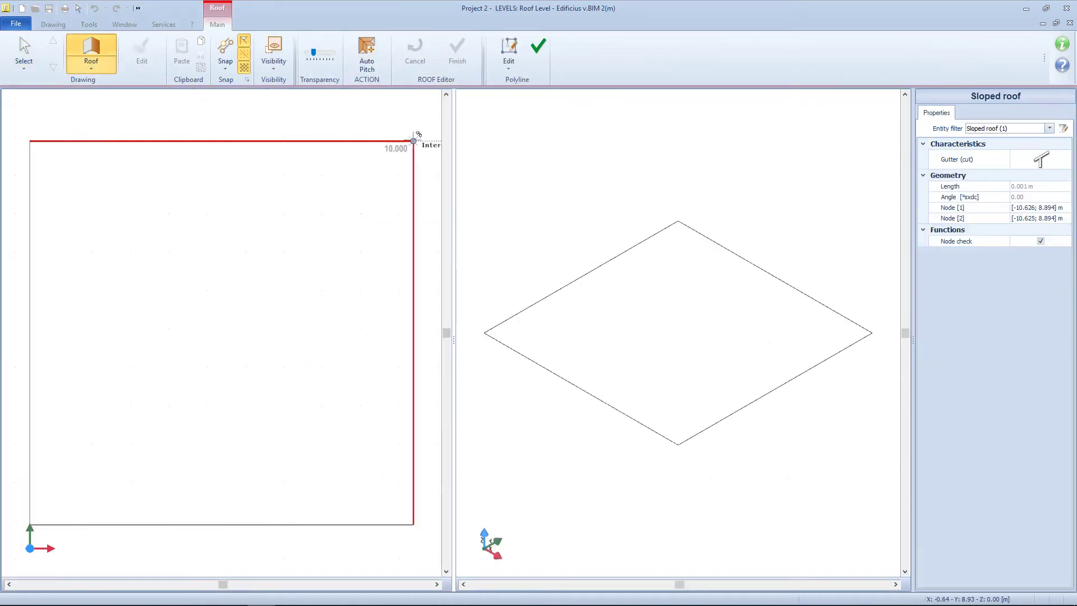
pyautogui.click(413, 524)
pyautogui.click(30, 525)
pyautogui.click(30, 524)
# Move P1 to the top-left and P2 to the bottom-left corner, raise P1, and finish the roof.
pyautogui.click(223, 331)
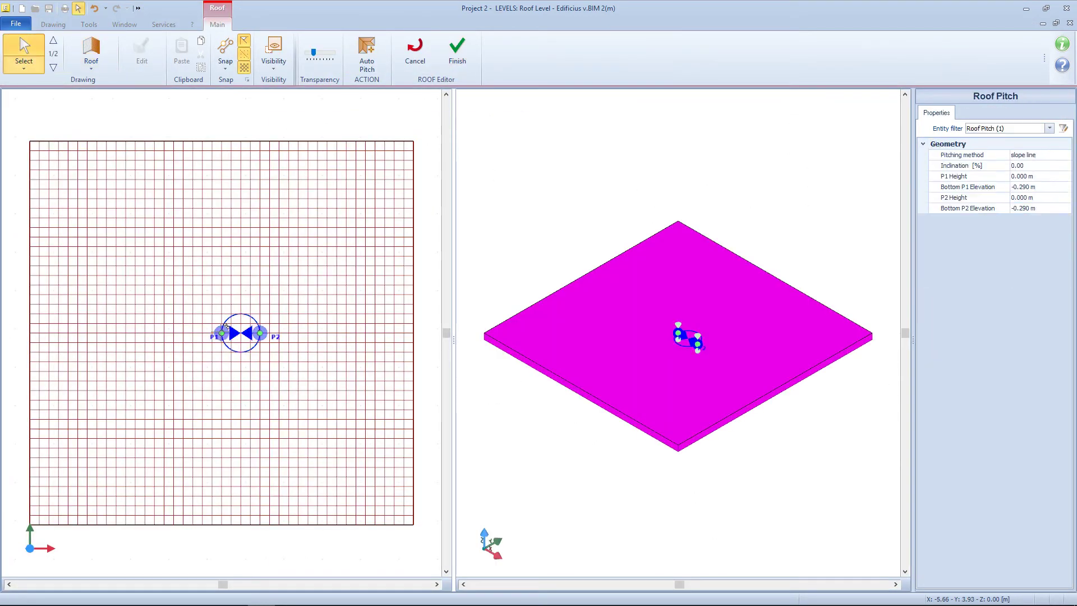
pyautogui.moveTo(223, 331); pyautogui.dragTo(34, 140)
pyautogui.moveTo(260, 333); pyautogui.dragTo(30, 524)
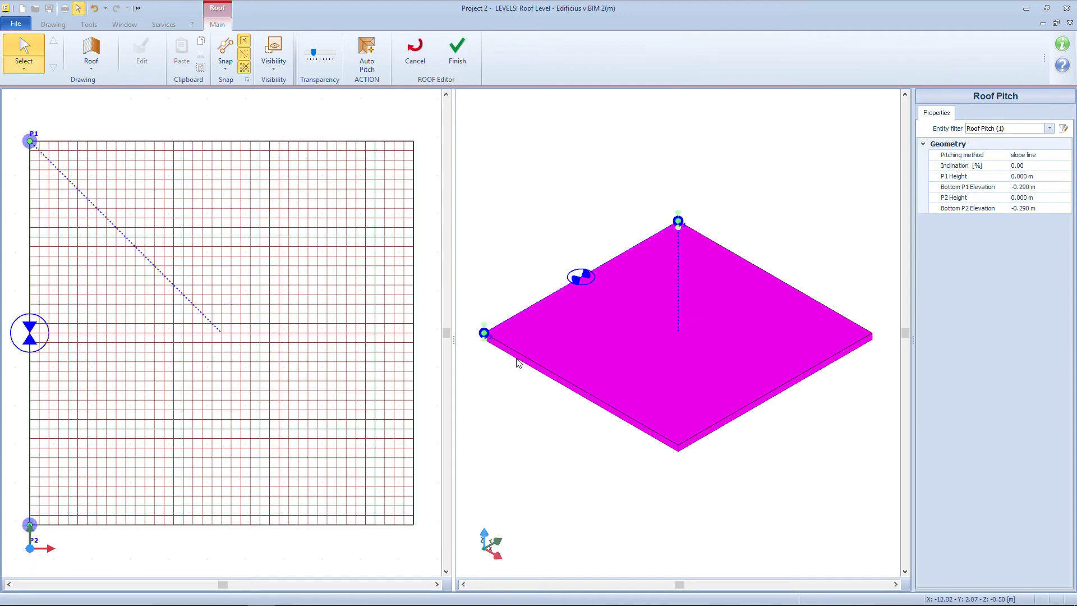
pyautogui.moveTo(682, 216); pyautogui.dragTo(679, 160)
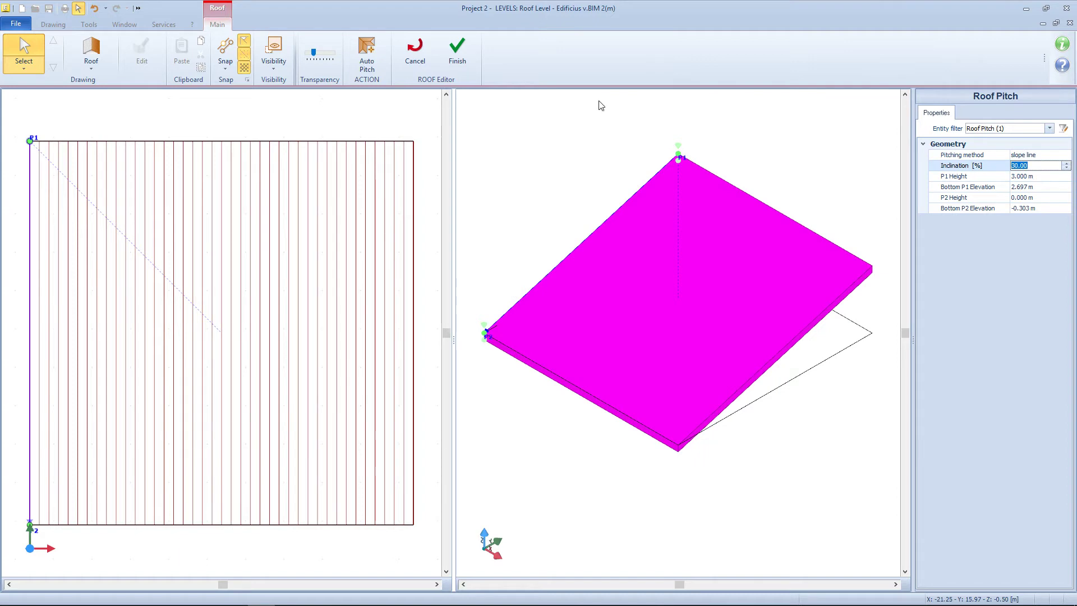
pyautogui.click(457, 50)
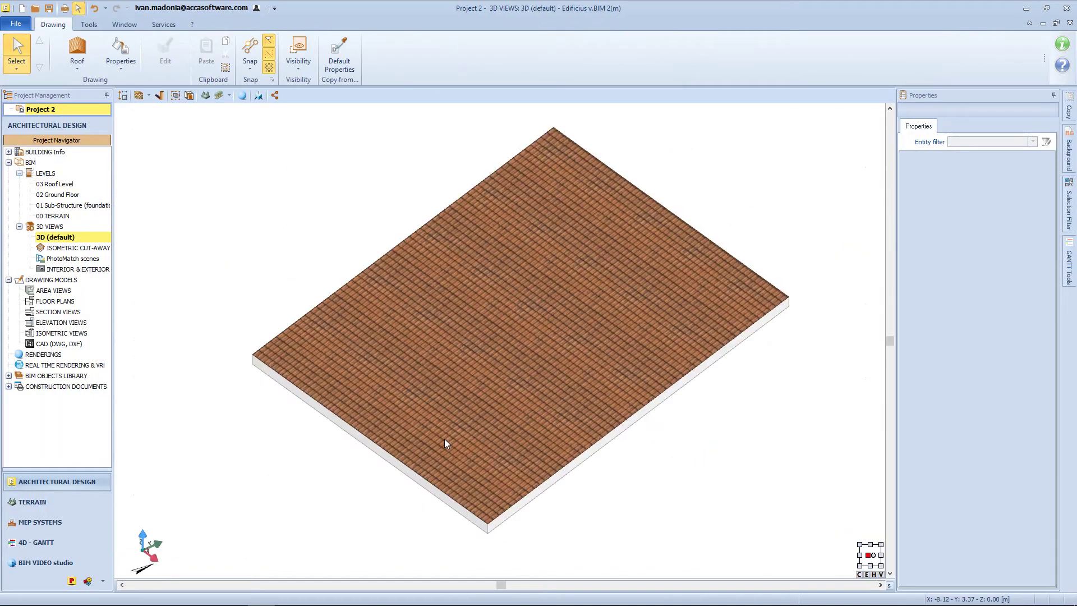
pyautogui.click(76, 69)
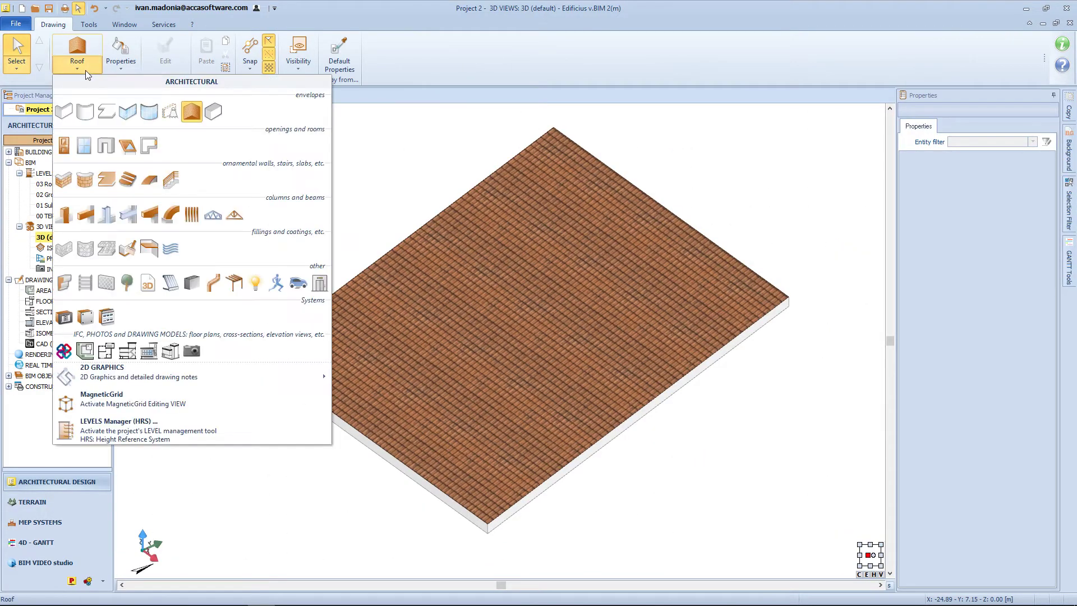
# Place a dormer opening of the first dormer type on the roof, fixing its apex and depth.
pyautogui.click(128, 146)
pyautogui.click(469, 333)
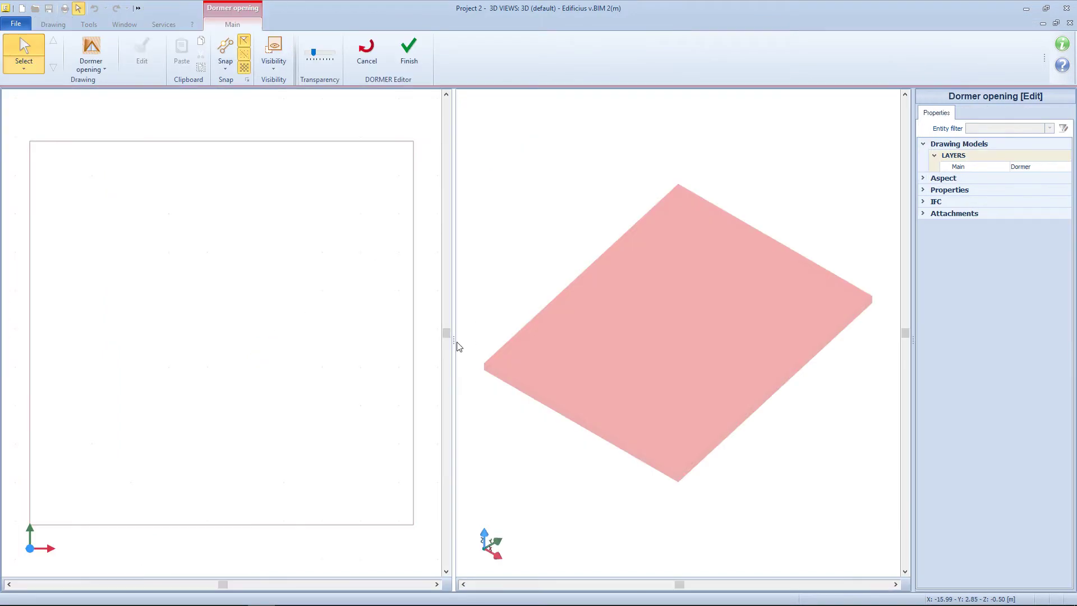
pyautogui.click(91, 59)
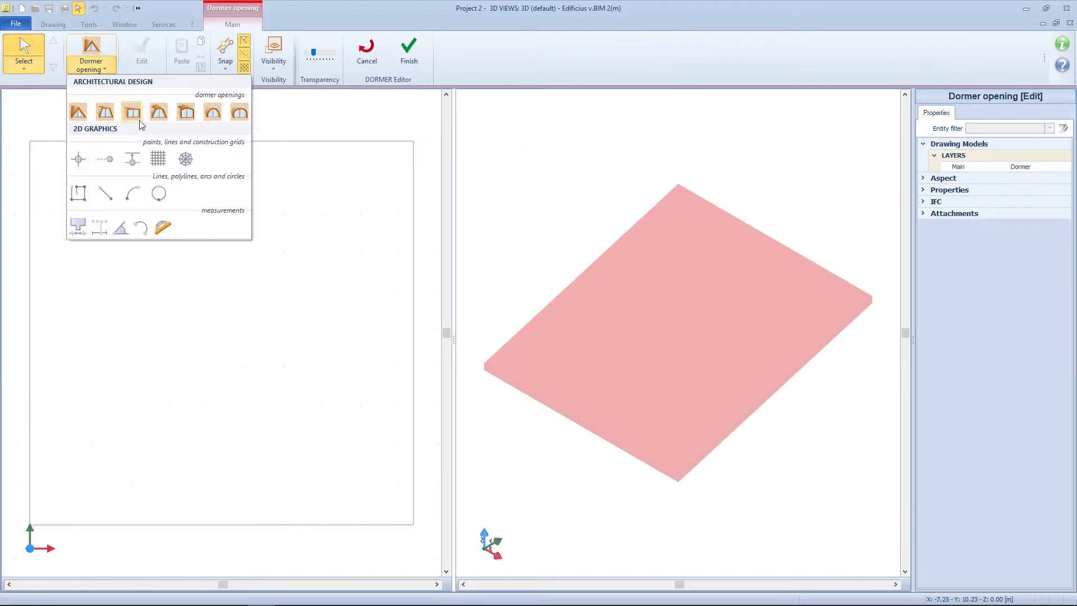
pyautogui.click(80, 112)
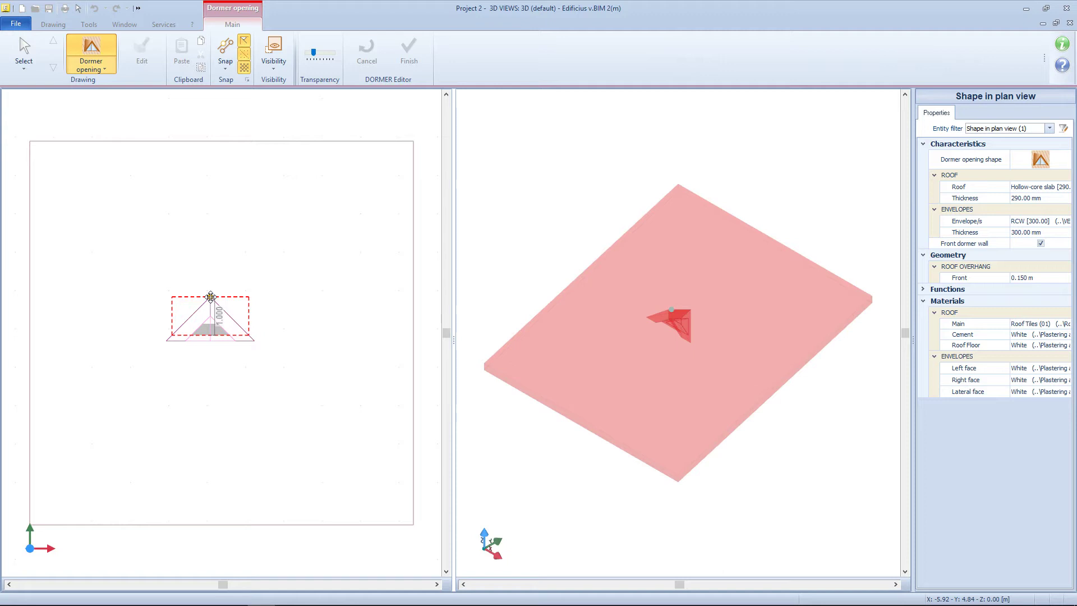
pyautogui.click(210, 297)
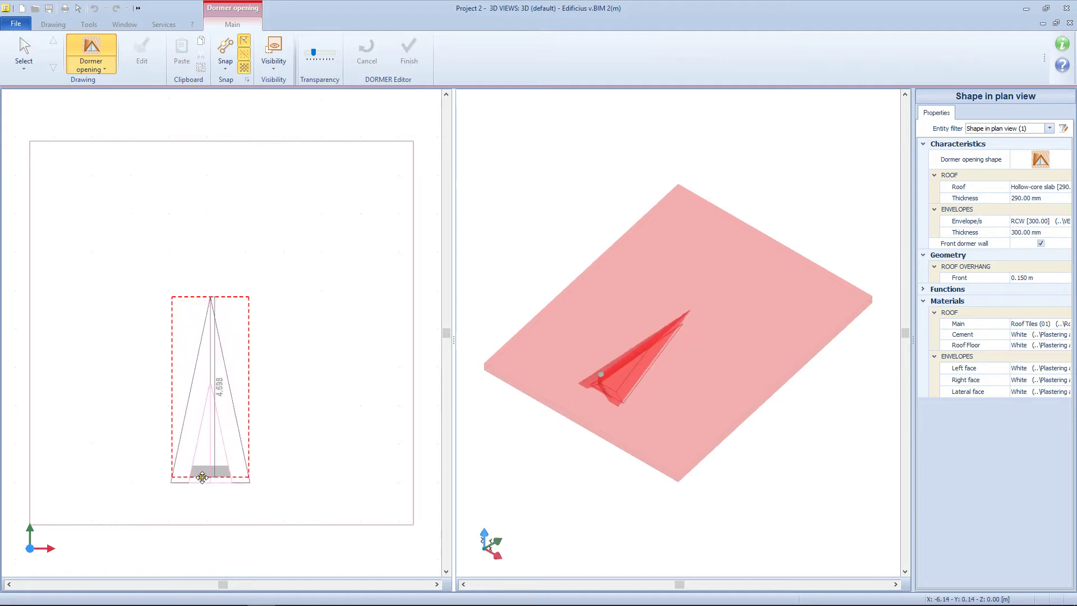
pyautogui.click(213, 496)
# Set the dormer width to 2 and its length to 5.
pyautogui.scroll(4, 212, 498)
pyautogui.click(263, 547)
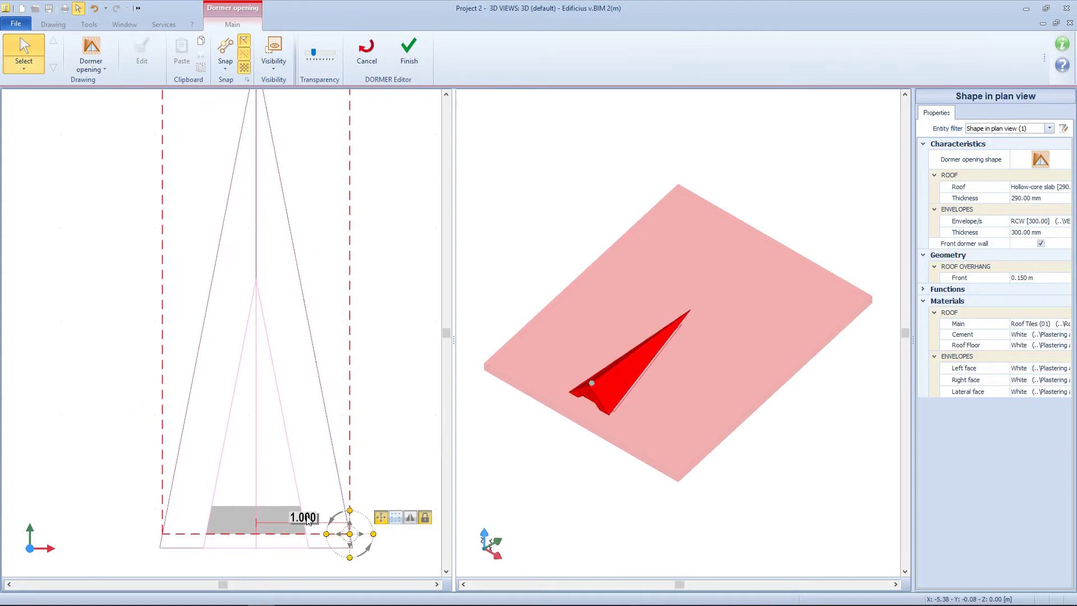
pyautogui.write('2')
pyautogui.press('Return')
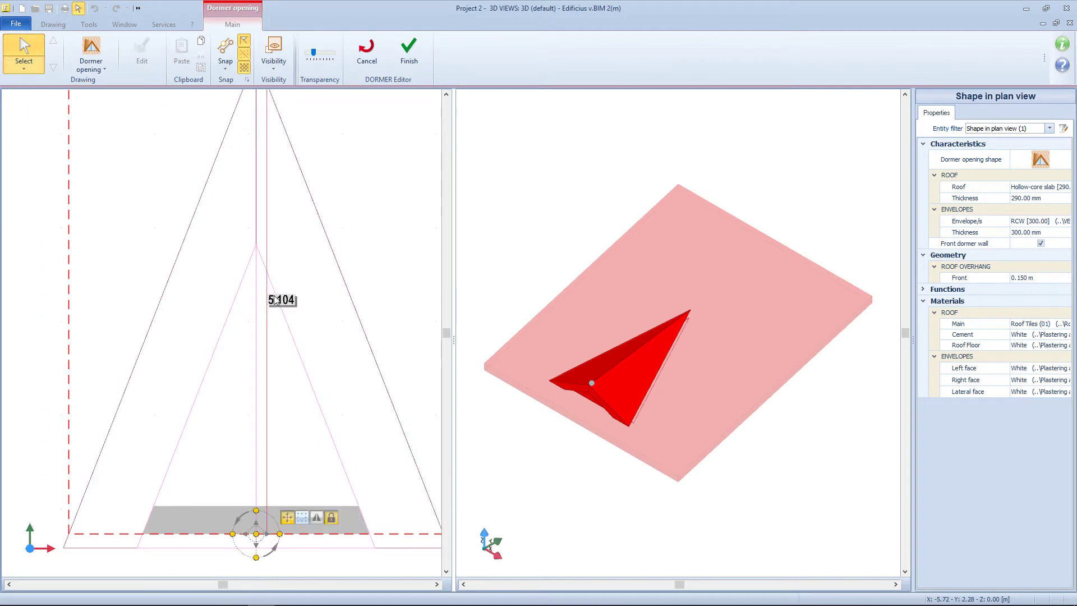
pyautogui.write('5')
pyautogui.press('Return')
# Resize the dormer's front point to 2.5 and orbit the view to check it.
pyautogui.scroll(-2, 364, 338)
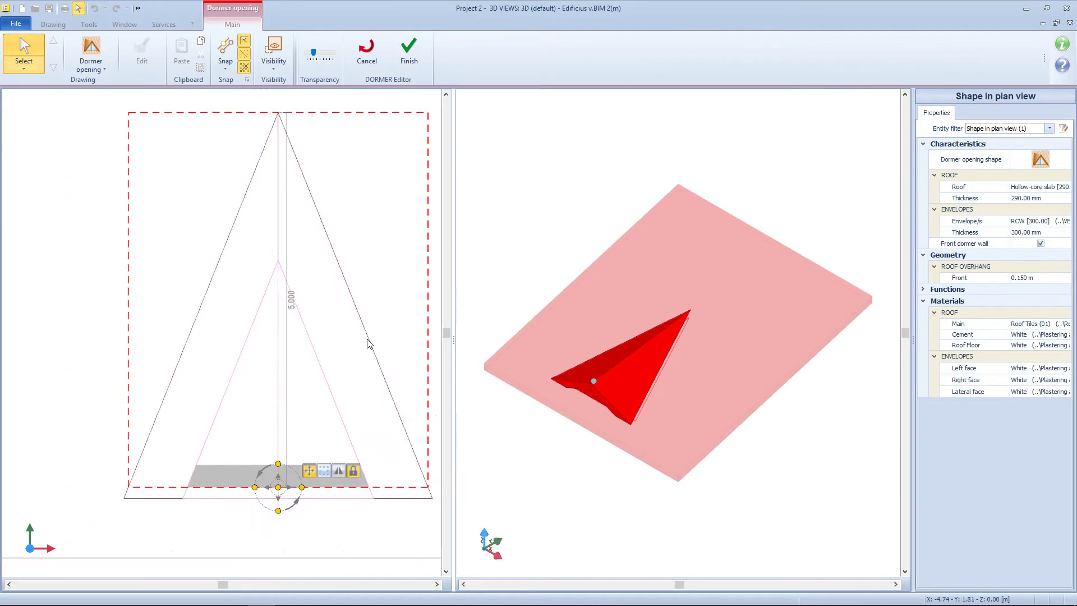
pyautogui.moveTo(348, 354); pyautogui.dragTo(313, 382, button='middle')
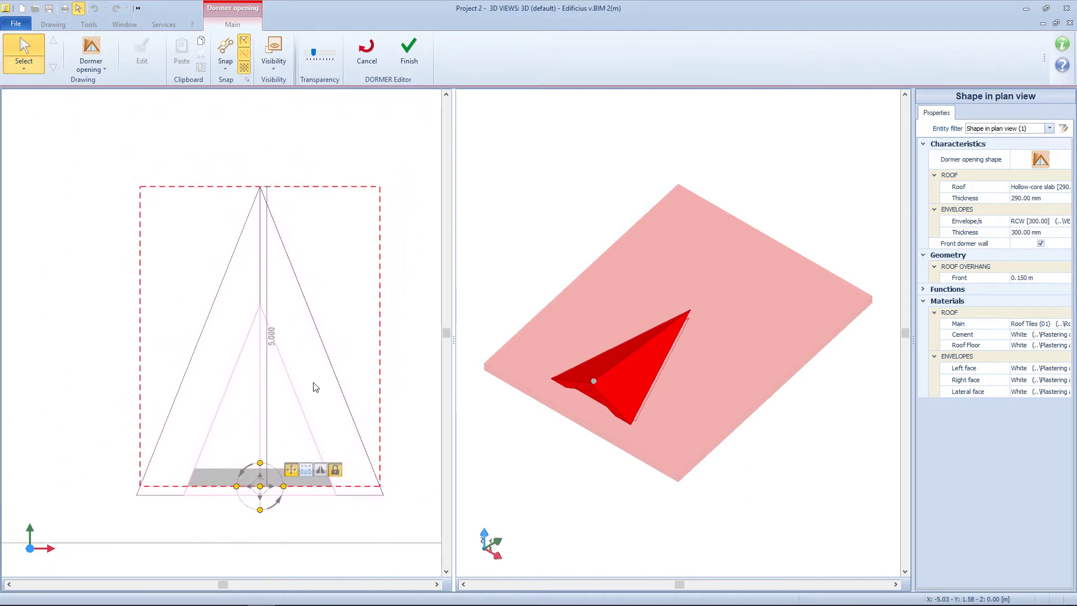
pyautogui.click(594, 382)
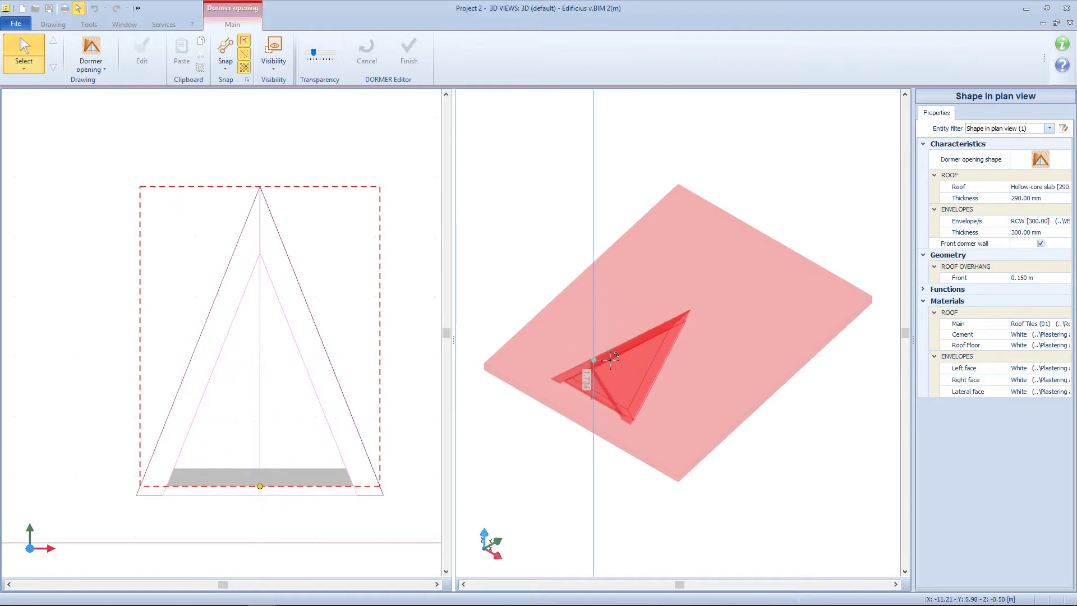
pyautogui.write('2.5')
pyautogui.press('Return')
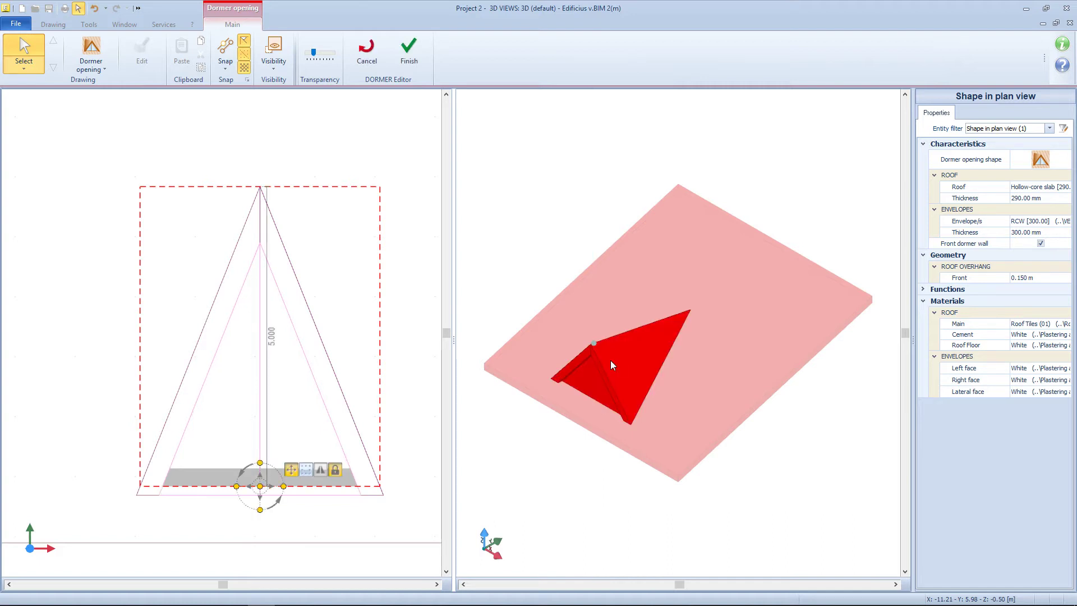
pyautogui.moveTo(610, 360); pyautogui.dragTo(675, 365, button='middle')
pyautogui.click(735, 435)
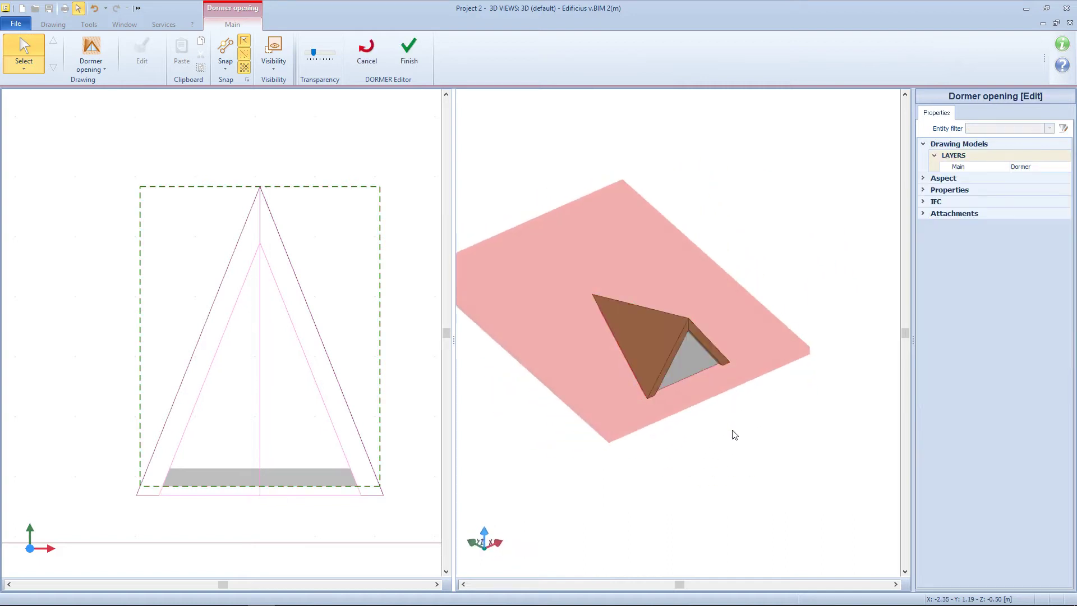
pyautogui.click(687, 387)
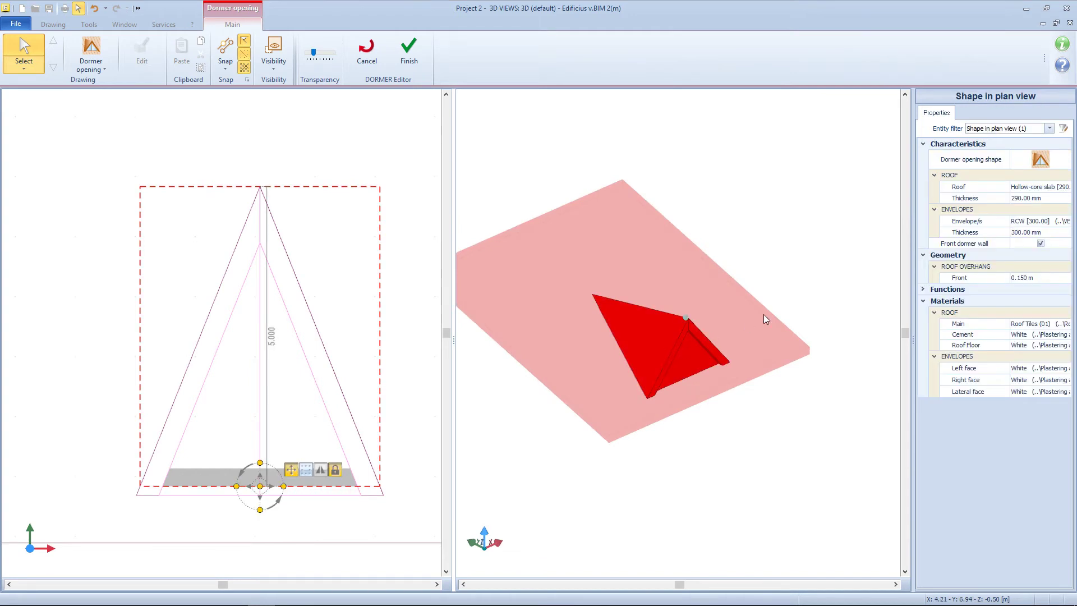
# Switch the dormer to the gabled box shape, keeping its front and side walls on.
pyautogui.click(1066, 160)
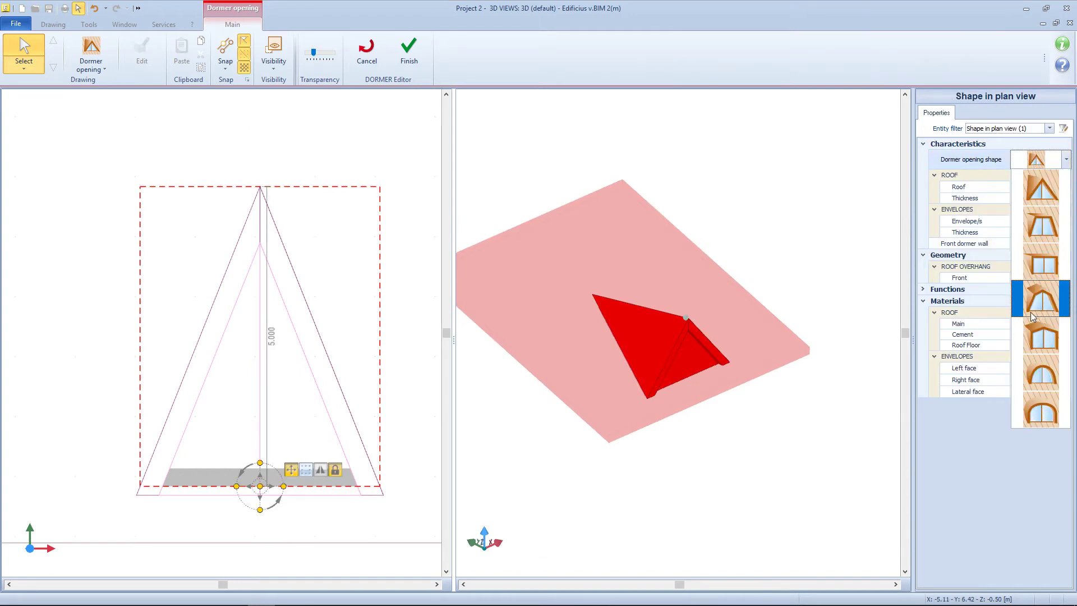
pyautogui.click(1036, 333)
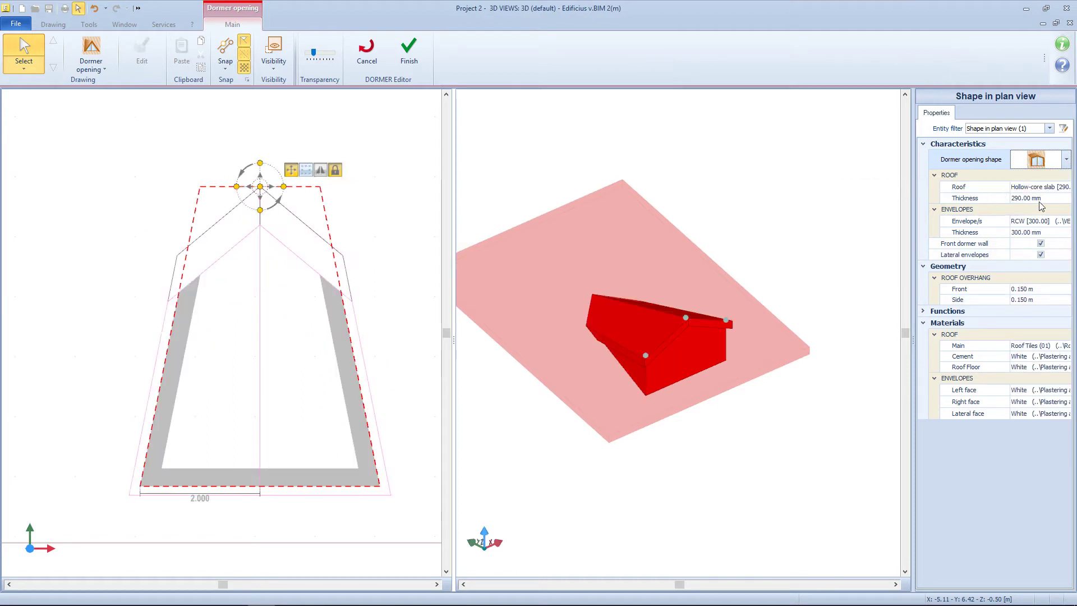
pyautogui.scroll(3, 774, 327)
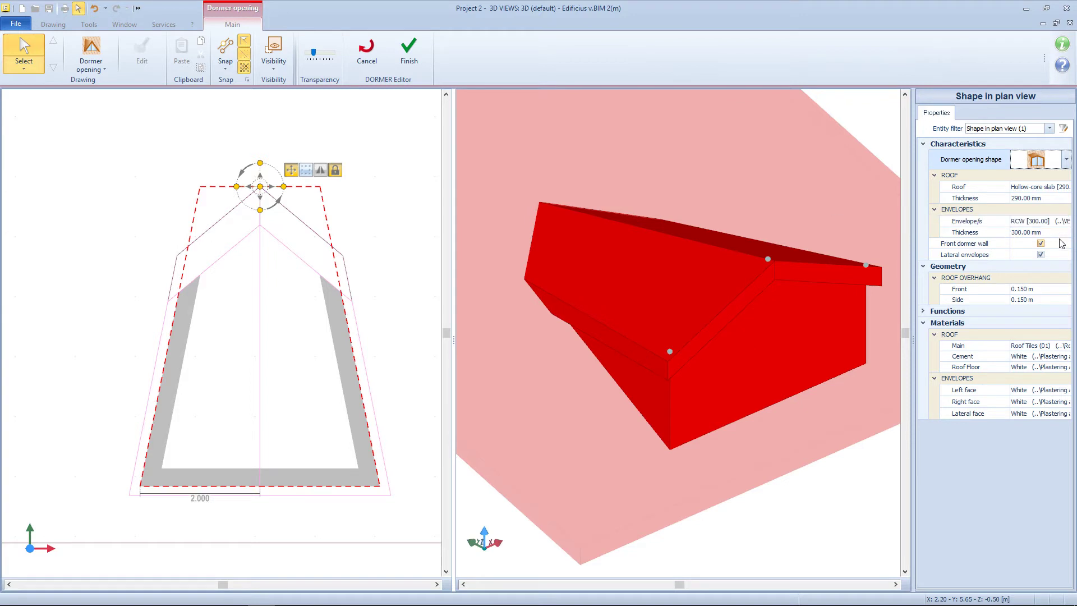
pyautogui.click(1040, 244)
pyautogui.click(1040, 244)
pyautogui.click(1040, 255)
pyautogui.click(1040, 254)
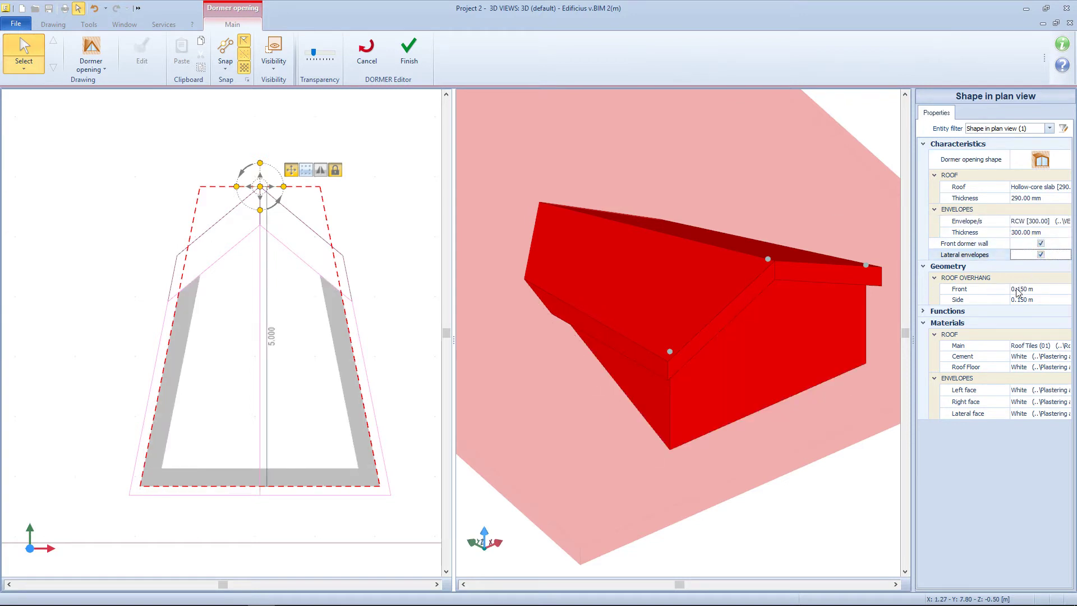
# Set the dormer's front and side roof overhangs to 0.3 m.
pyautogui.click(1016, 290)
pyautogui.write('0.3')
pyautogui.press('Return')
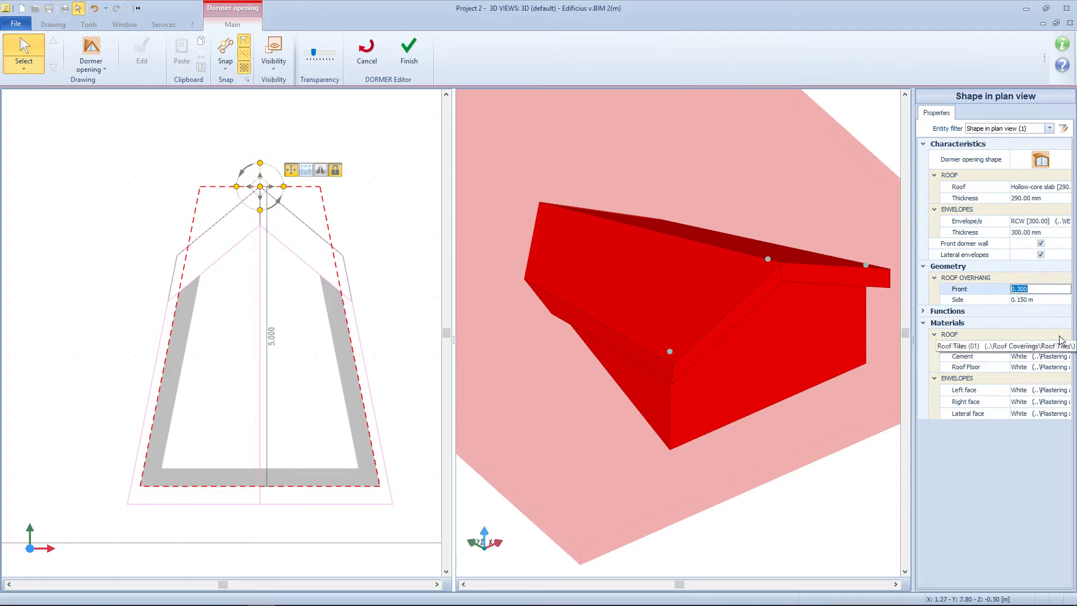
pyautogui.click(1038, 300)
pyautogui.press('Return')
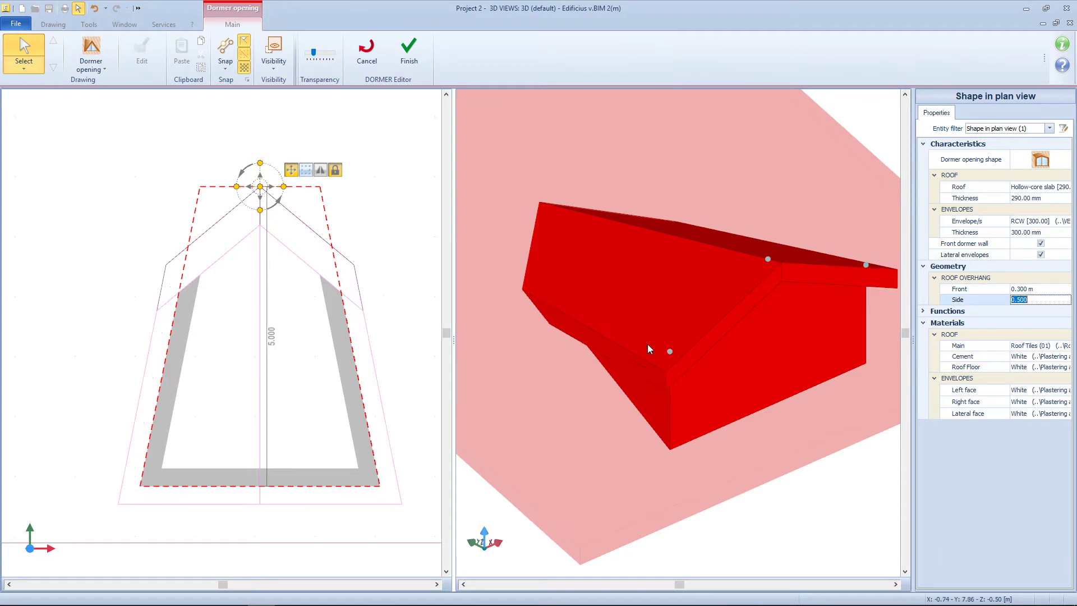
pyautogui.moveTo(661, 379); pyautogui.dragTo(667, 369)
pyautogui.moveTo(829, 377); pyautogui.dragTo(763, 383)
# Apply Align along slope, finish the dormer, and orbit around the result.
pyautogui.click(922, 312)
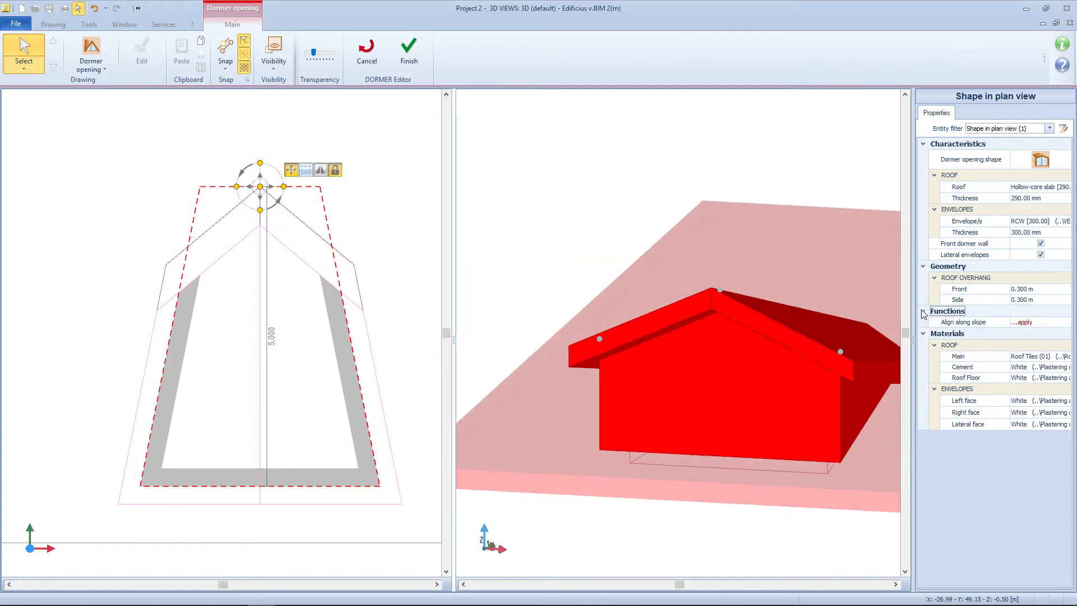
pyautogui.click(1068, 324)
pyautogui.click(1067, 323)
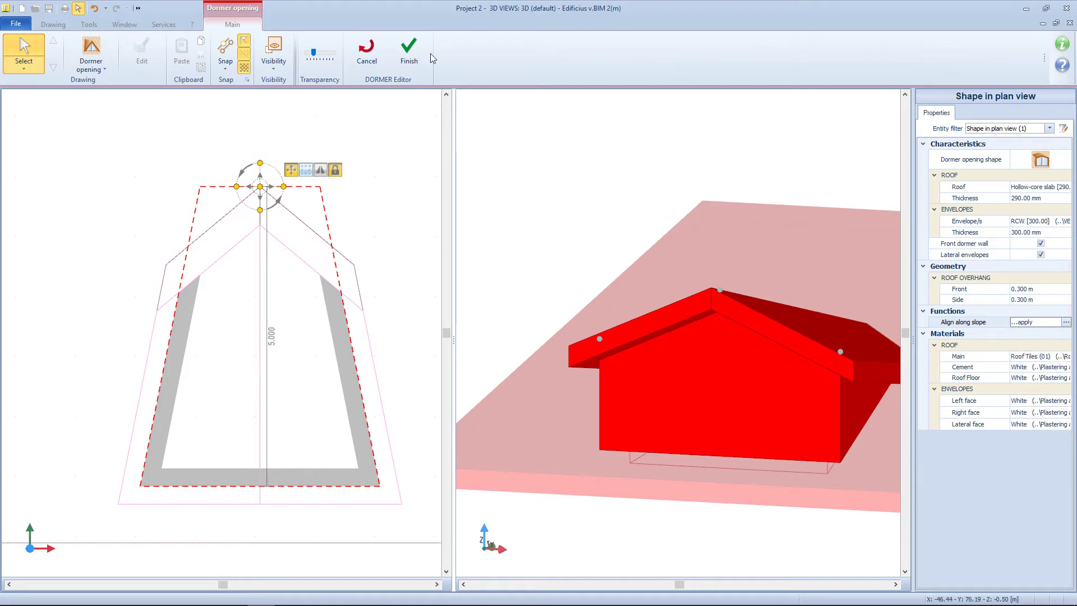
pyautogui.click(408, 52)
pyautogui.moveTo(421, 281); pyautogui.dragTo(466, 320, button='middle')
pyautogui.scroll(4, 375, 341)
pyautogui.moveTo(375, 341); pyautogui.dragTo(521, 297, button='middle')
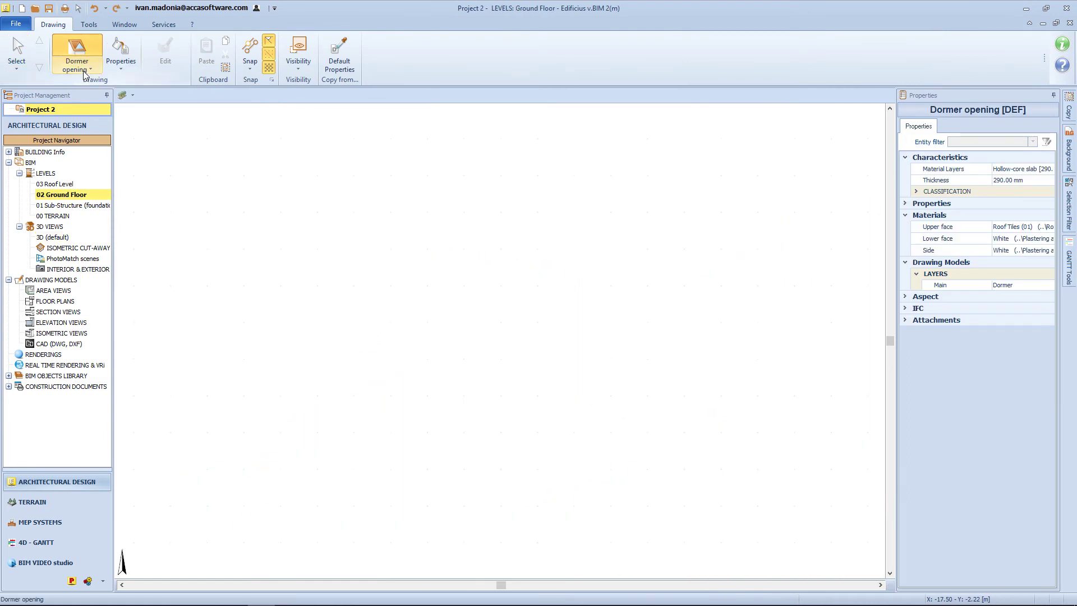
# On the Ground Floor, draw two parallel 4 m walls spaced 4 m apart.
pyautogui.click(78, 68)
pyautogui.click(62, 114)
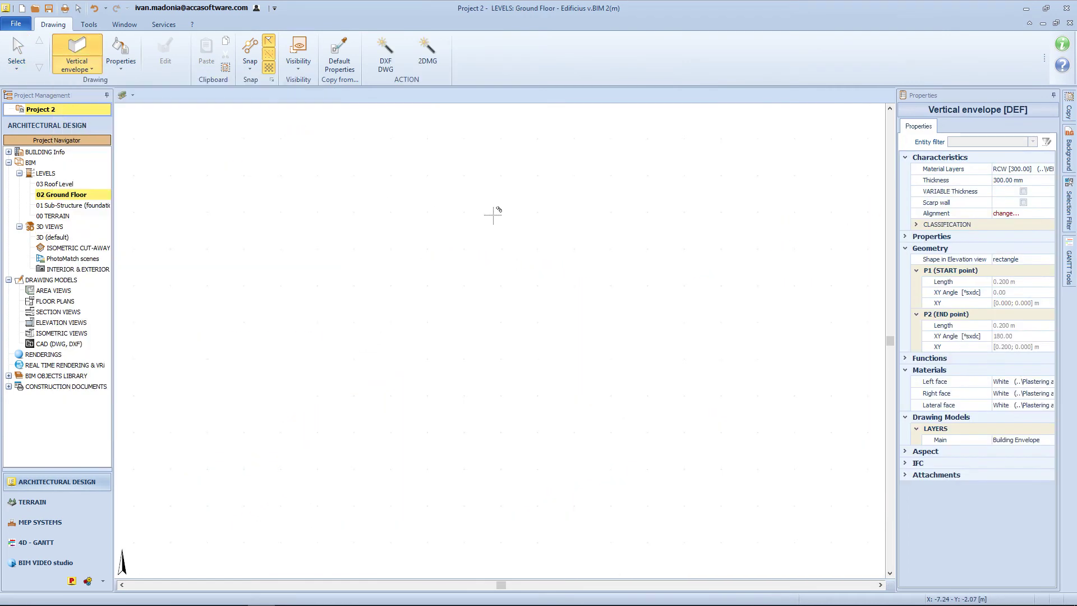
pyautogui.click(522, 215)
pyautogui.write('4')
pyautogui.press('Return')
pyautogui.moveTo(670, 215); pyautogui.dragTo(669, 289)
pyautogui.write('4')
pyautogui.press('Return')
pyautogui.click(674, 361)
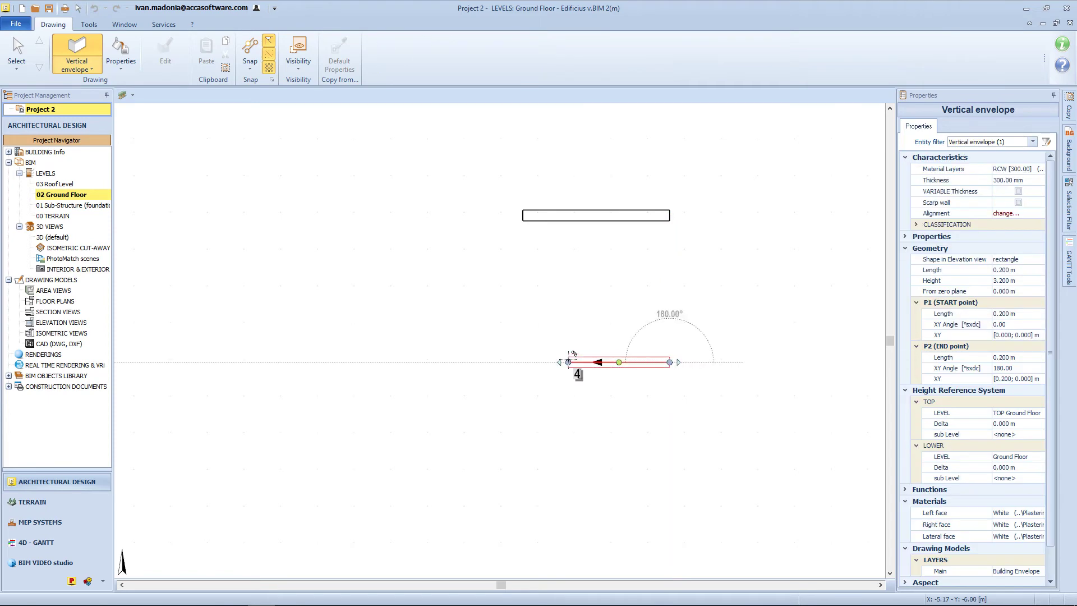
pyautogui.click(569, 362)
# Join the walls' right ends with a curved wall bulging to the right.
pyautogui.click(85, 66)
pyautogui.click(85, 113)
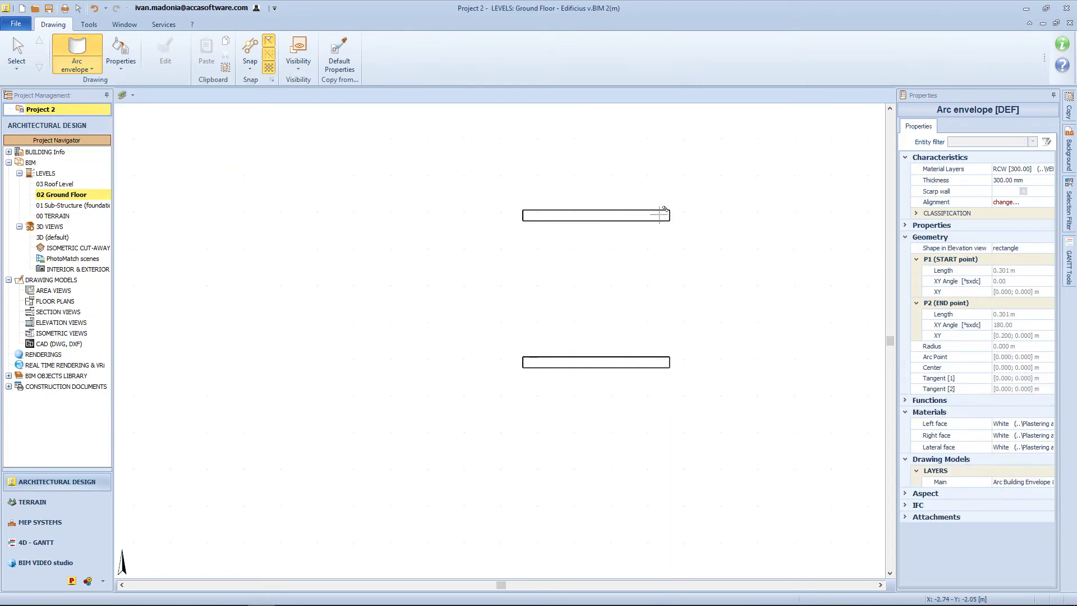
pyautogui.click(670, 215)
pyautogui.click(670, 363)
pyautogui.click(739, 313)
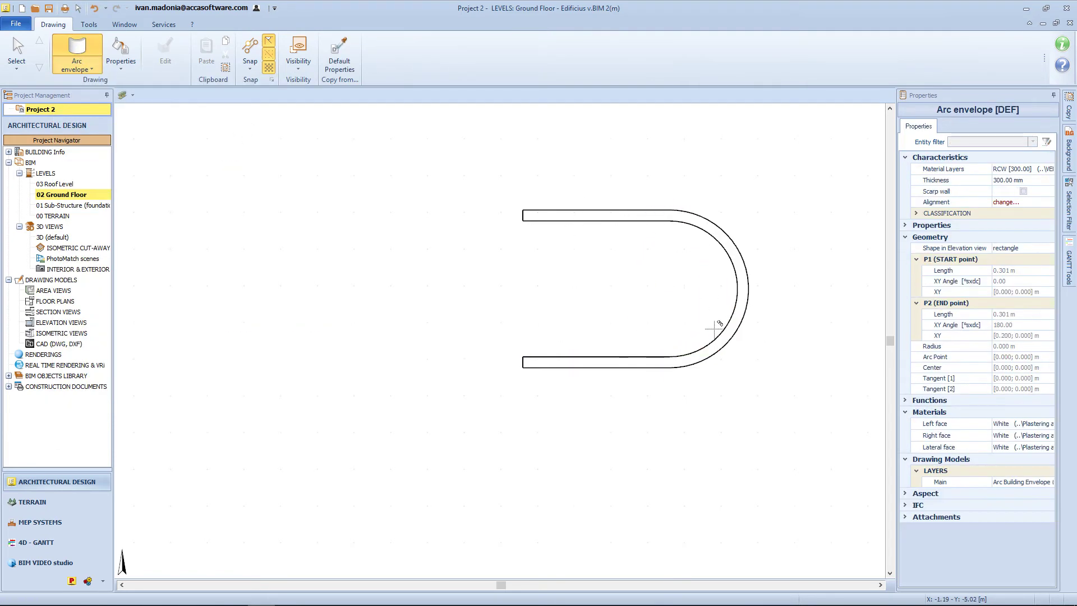
# Extend both walls leftward with straight curtain walls.
pyautogui.click(76, 69)
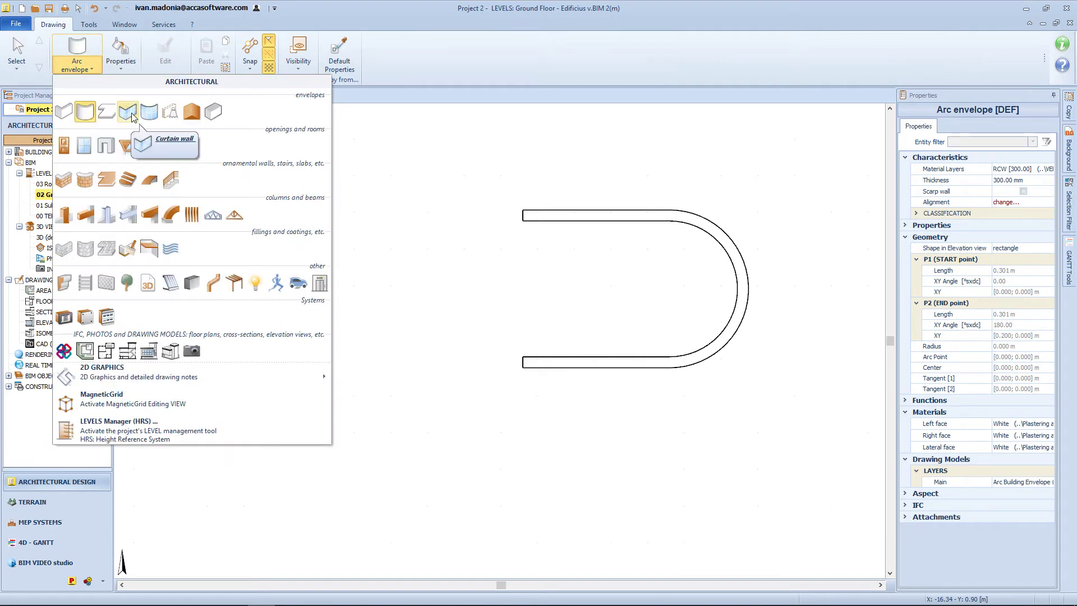
pyautogui.click(128, 112)
pyautogui.click(523, 214)
pyautogui.click(376, 214)
pyautogui.click(523, 361)
pyautogui.click(375, 362)
# Close the curtain walls' left ends with an arc curtain wall bulging to the left.
pyautogui.click(76, 69)
pyautogui.click(147, 113)
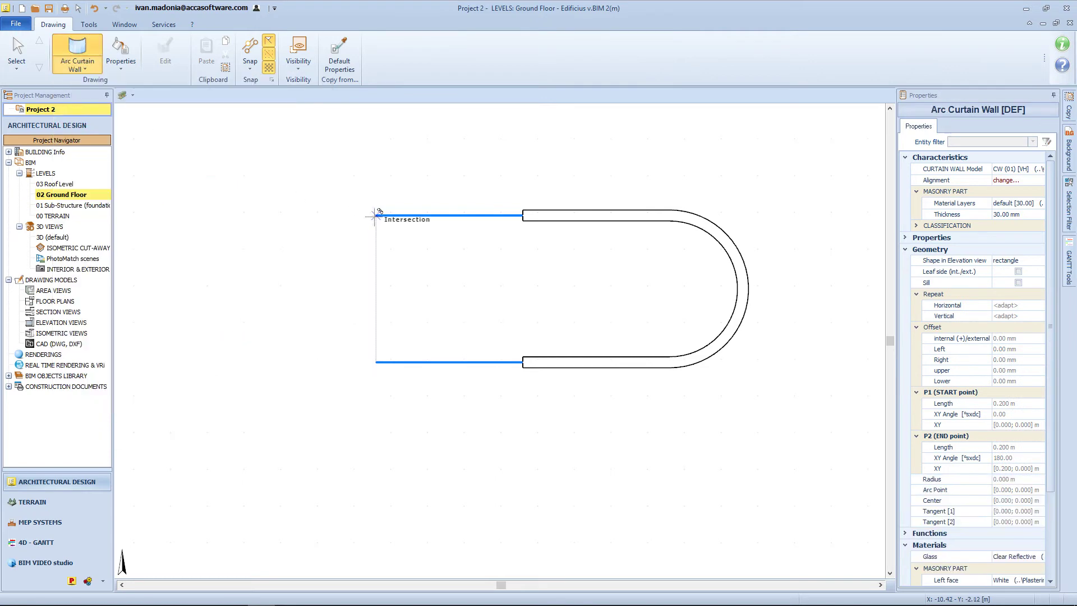
pyautogui.click(376, 214)
pyautogui.click(376, 362)
pyautogui.click(288, 329)
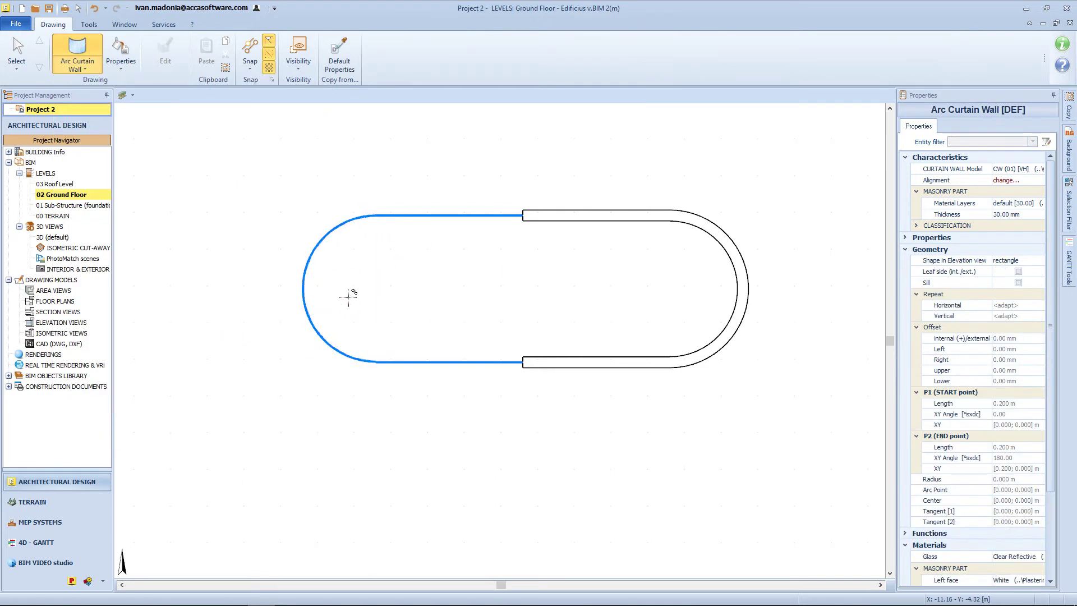
pyautogui.click(77, 64)
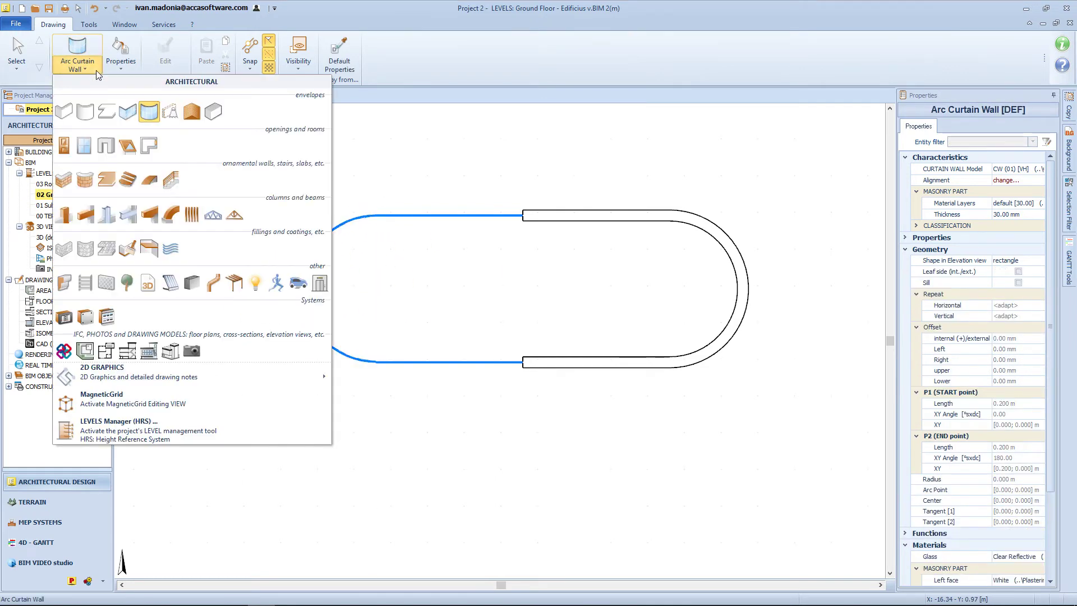
# Place a Room inside the rounded enclosure and select it.
pyautogui.click(147, 147)
pyautogui.scroll(2, 494, 281)
pyautogui.moveTo(489, 276); pyautogui.dragTo(404, 313, button='middle')
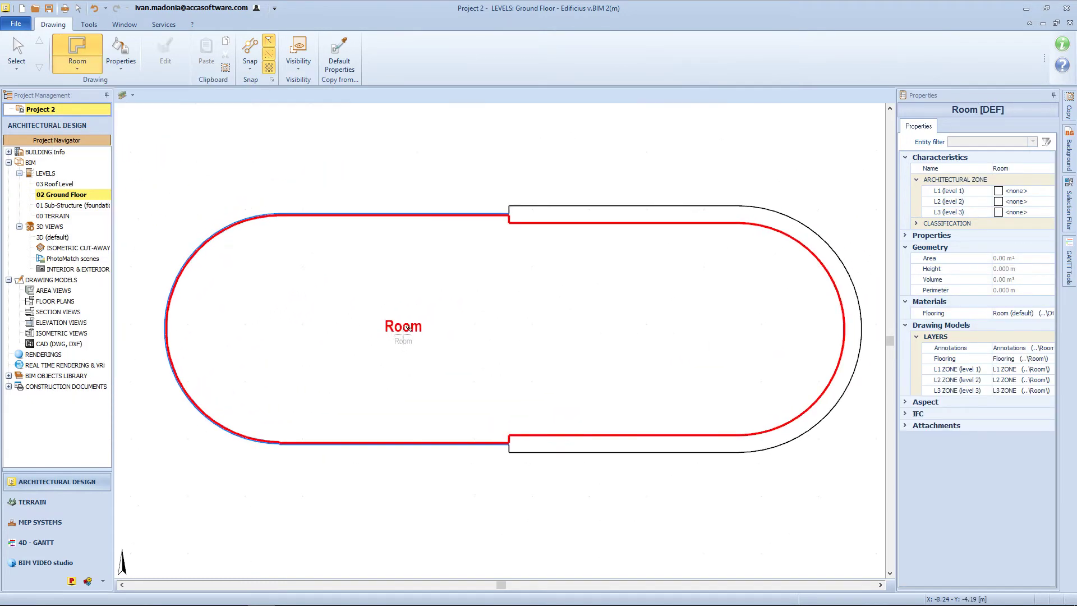
pyautogui.click(404, 312)
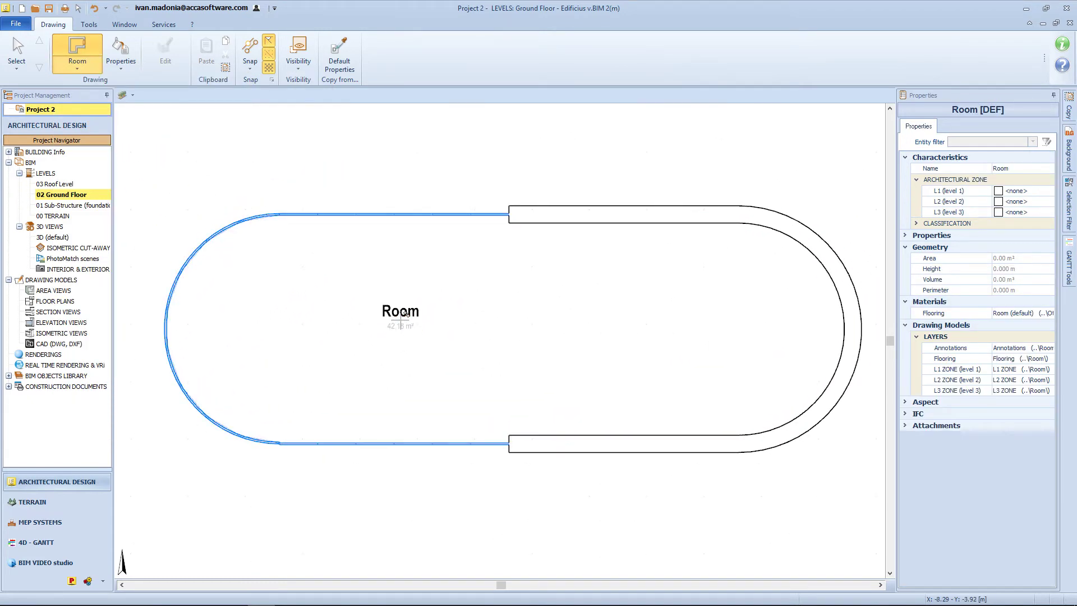
pyautogui.press('Escape')
pyautogui.scroll(2, 314, 318)
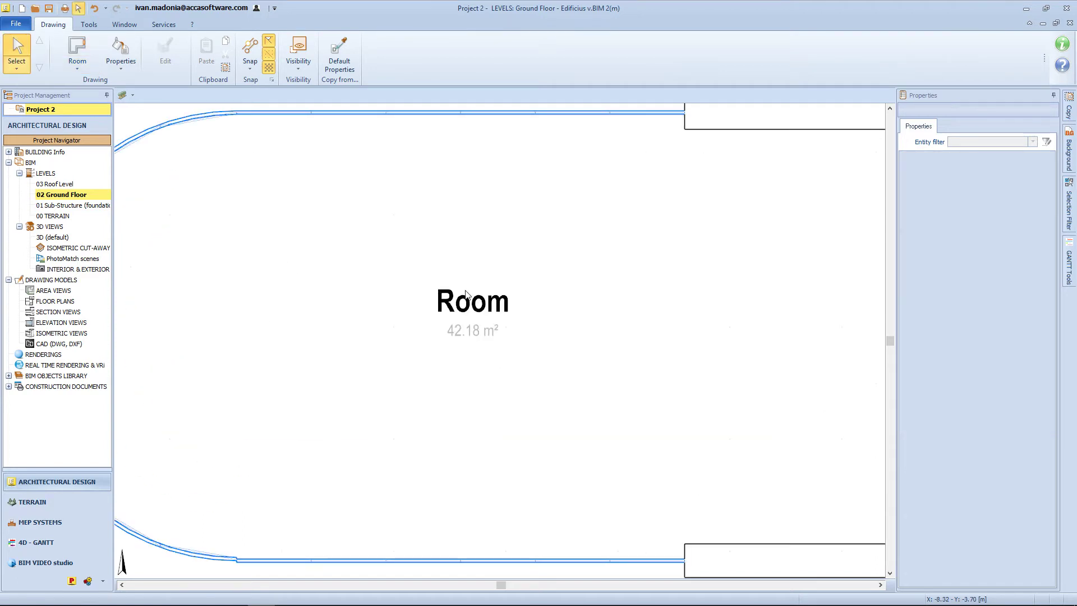
pyautogui.click(496, 271)
pyautogui.scroll(-1, 569, 452)
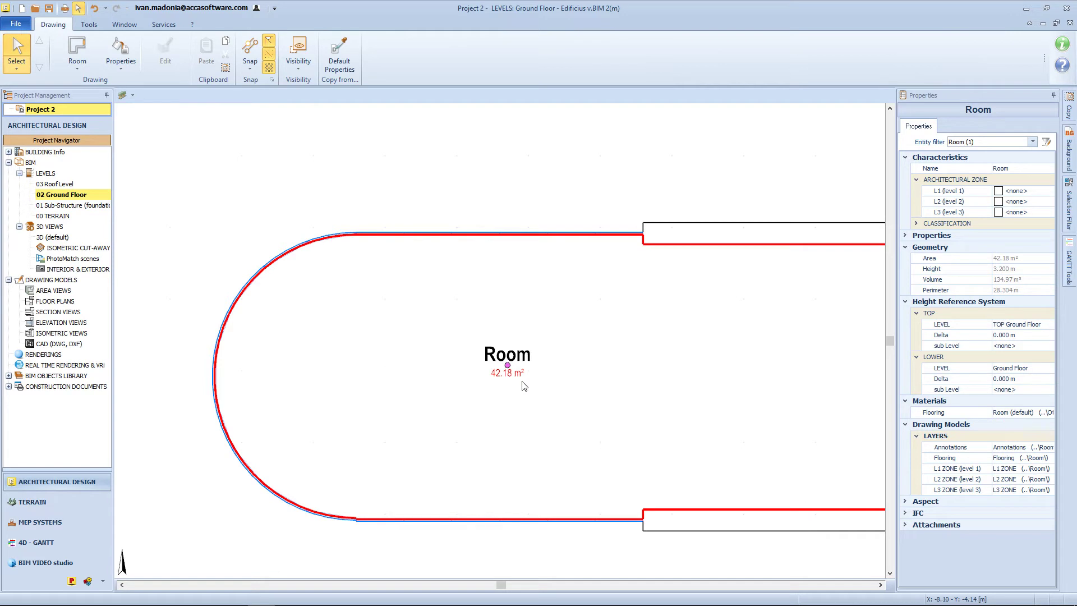
# Draw a dummy enclosure between the upper and lower wall junctions, cutting the room to 22.01 m².
pyautogui.click(77, 62)
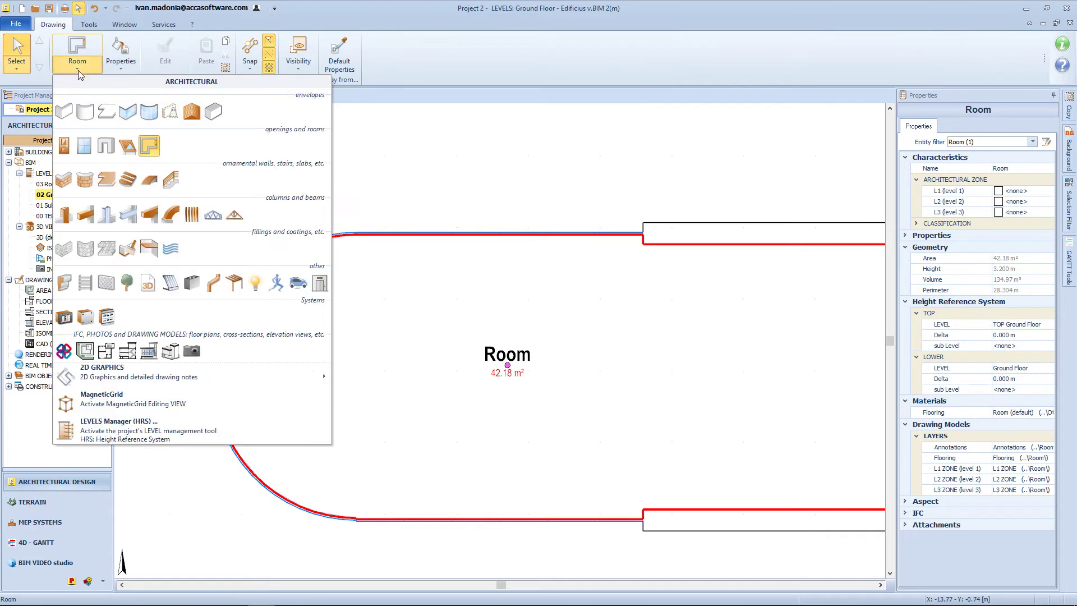
pyautogui.click(170, 113)
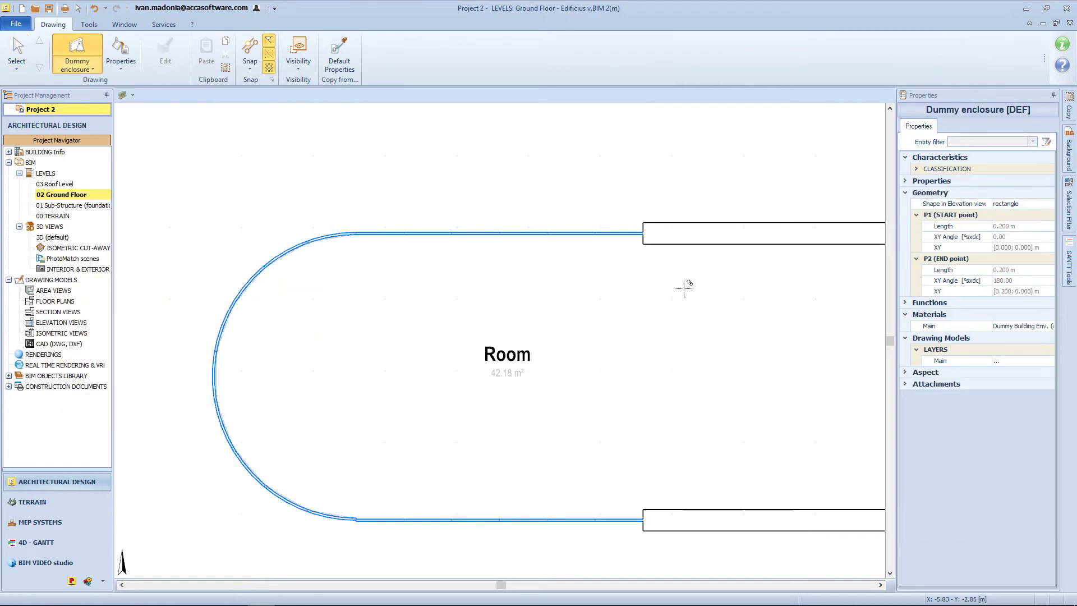
pyautogui.click(643, 232)
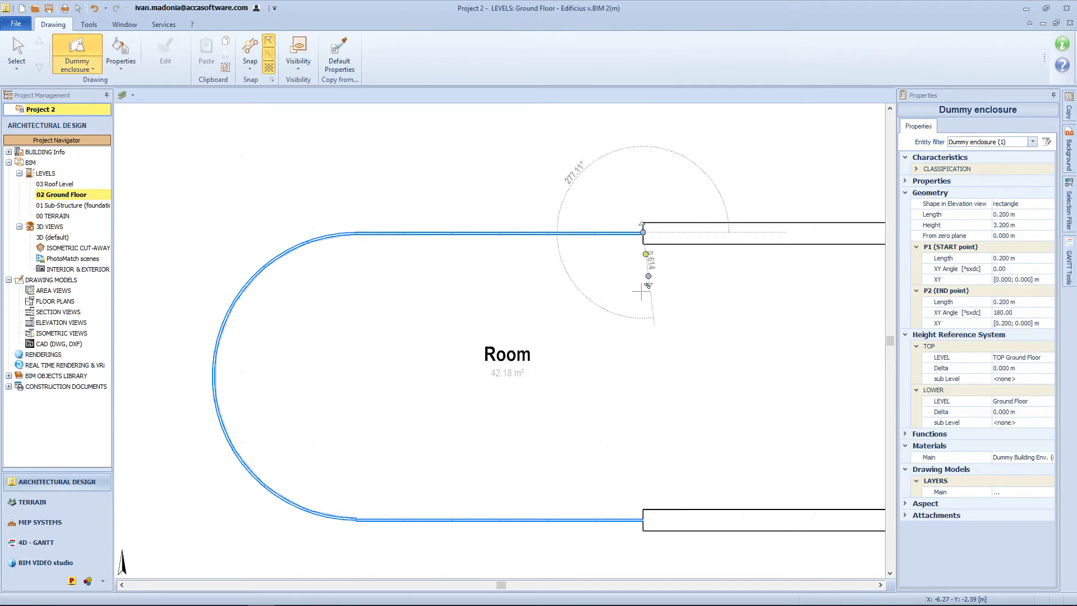
pyautogui.click(643, 519)
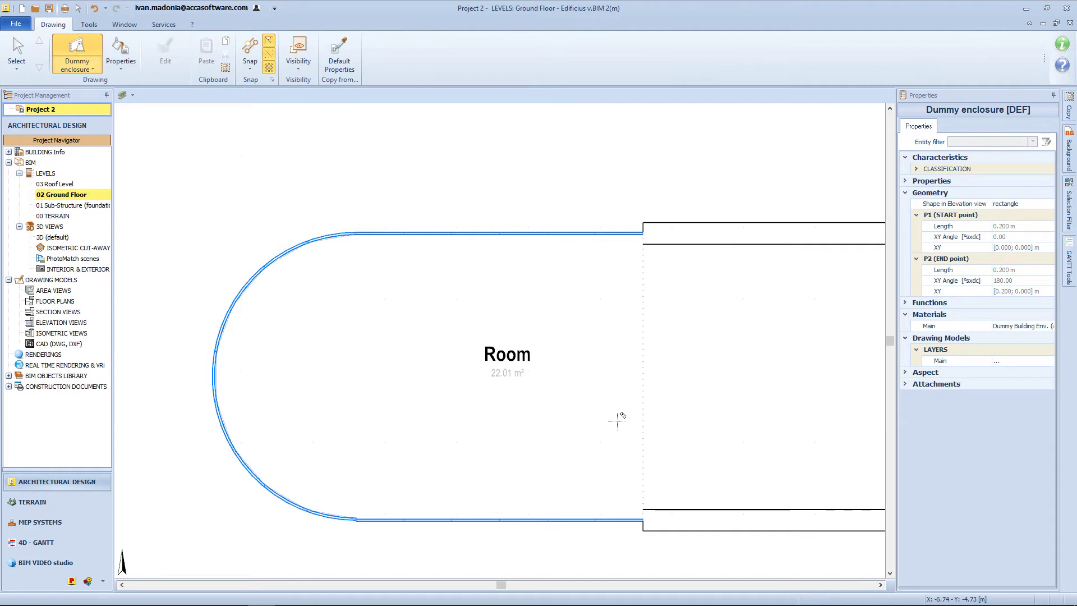
pyautogui.click(78, 66)
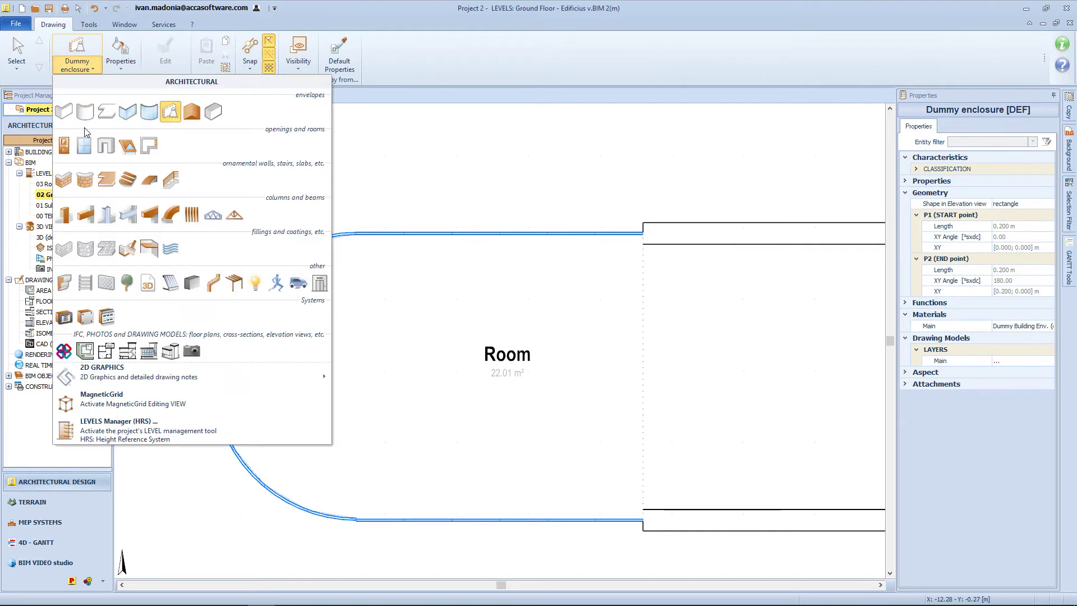
# Place a second Room in the right-hand enclosure.
pyautogui.click(149, 145)
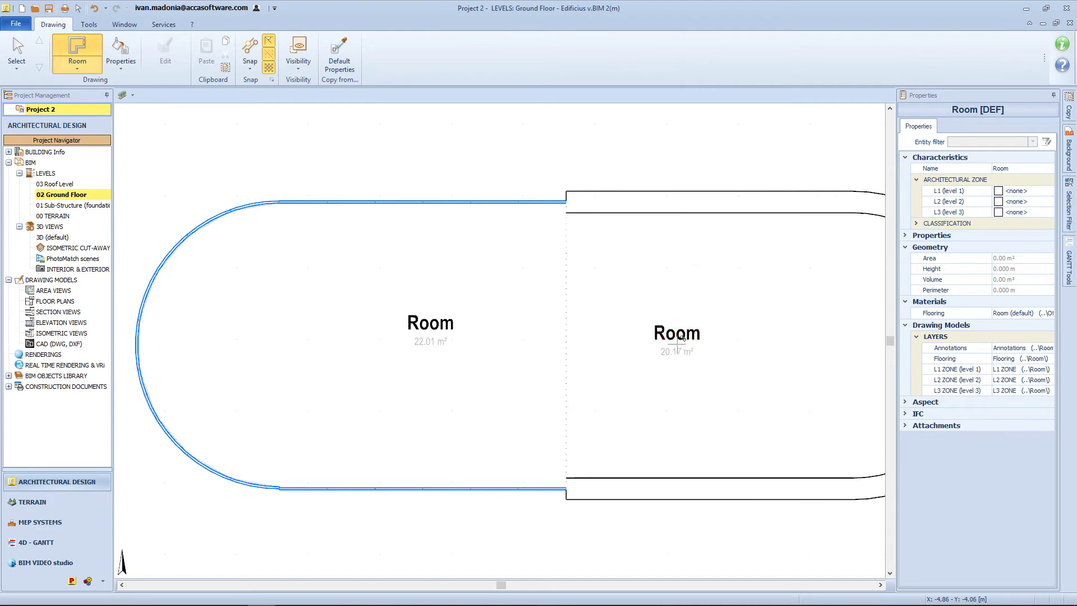
pyautogui.click(667, 373)
pyautogui.press('Escape')
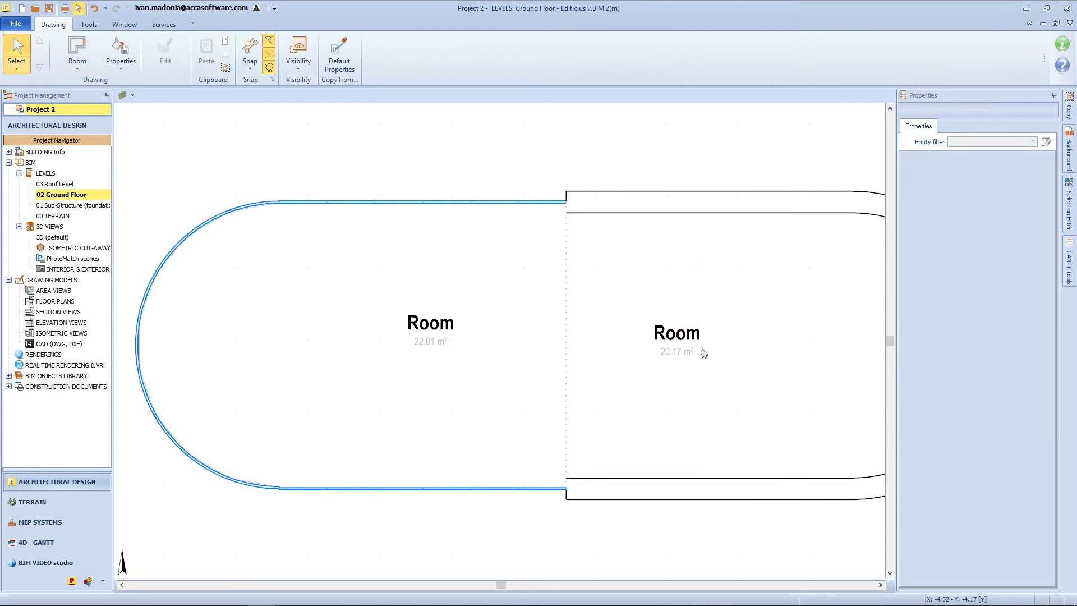
# Name the left room KITCHEN and the right room LIVING ROOM.
pyautogui.click(507, 334)
pyautogui.click(1028, 168)
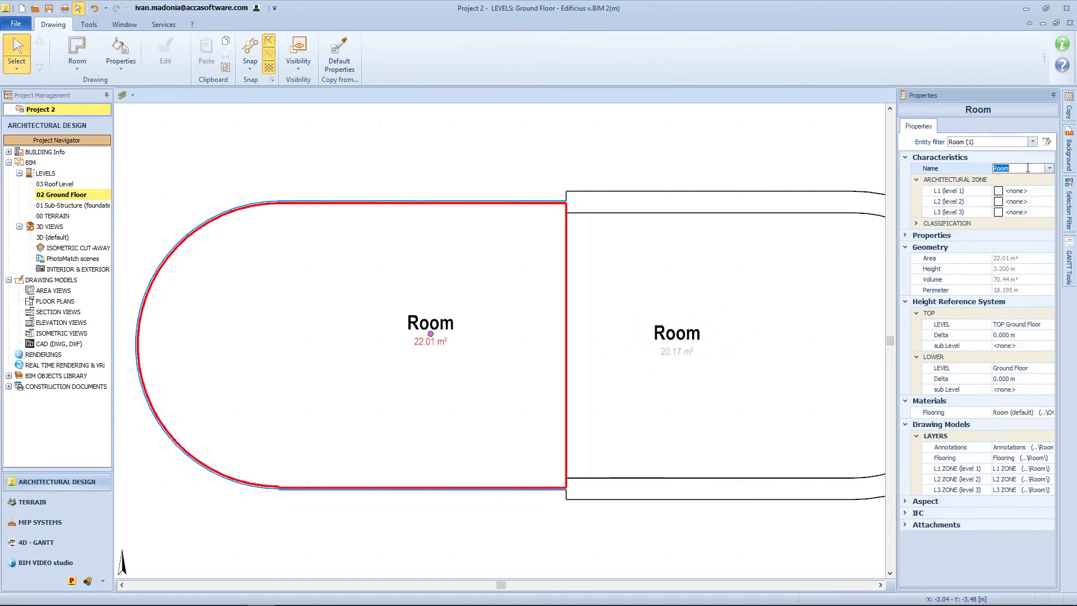
pyautogui.write('KITCHEN')
pyautogui.press('Return')
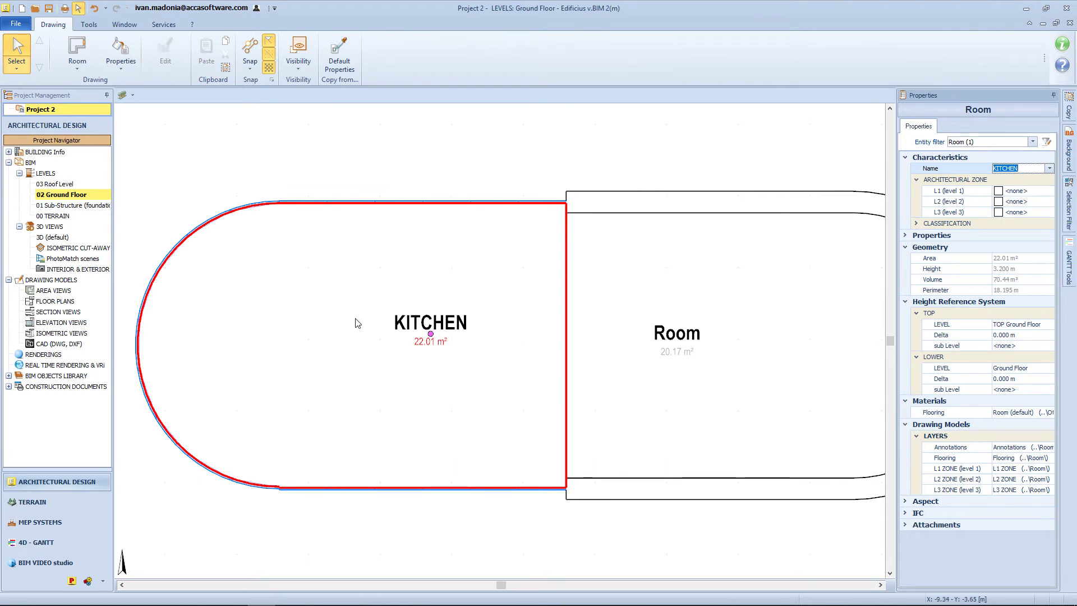
pyautogui.click(677, 338)
pyautogui.write('LIVING ROOM')
pyautogui.press('Return')
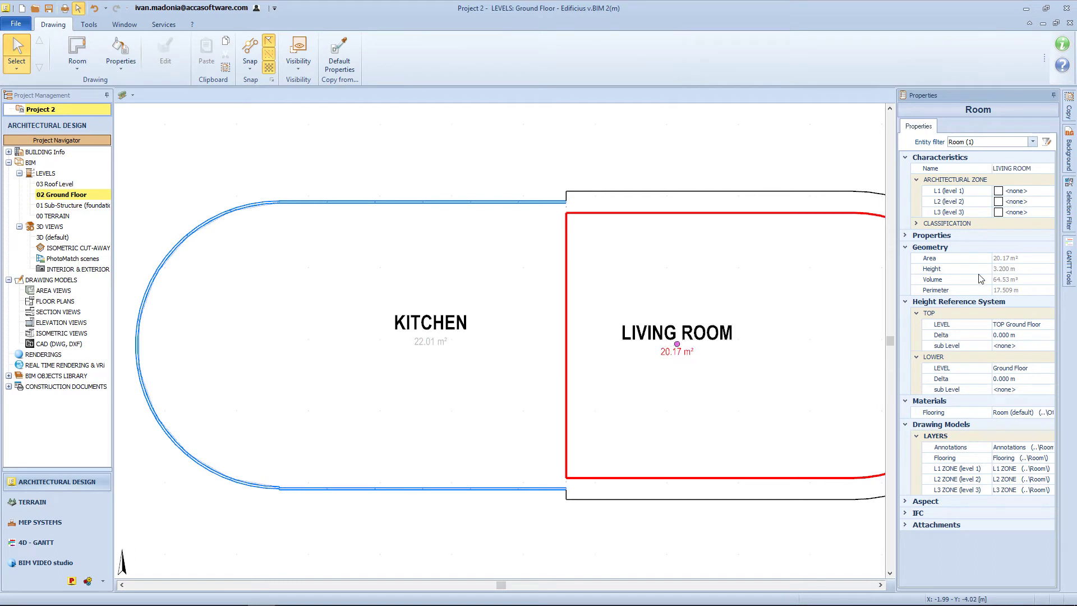
pyautogui.scroll(-3, 780, 258)
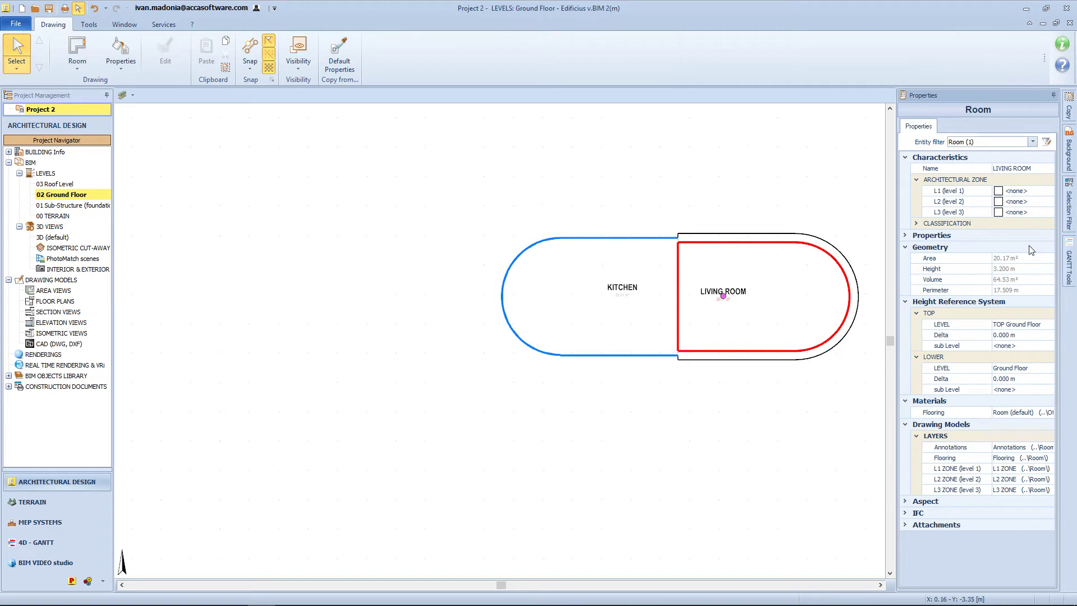
# Review the living room's Area and Perimeter, then window-select and delete both rooms.
pyautogui.click(1004, 258)
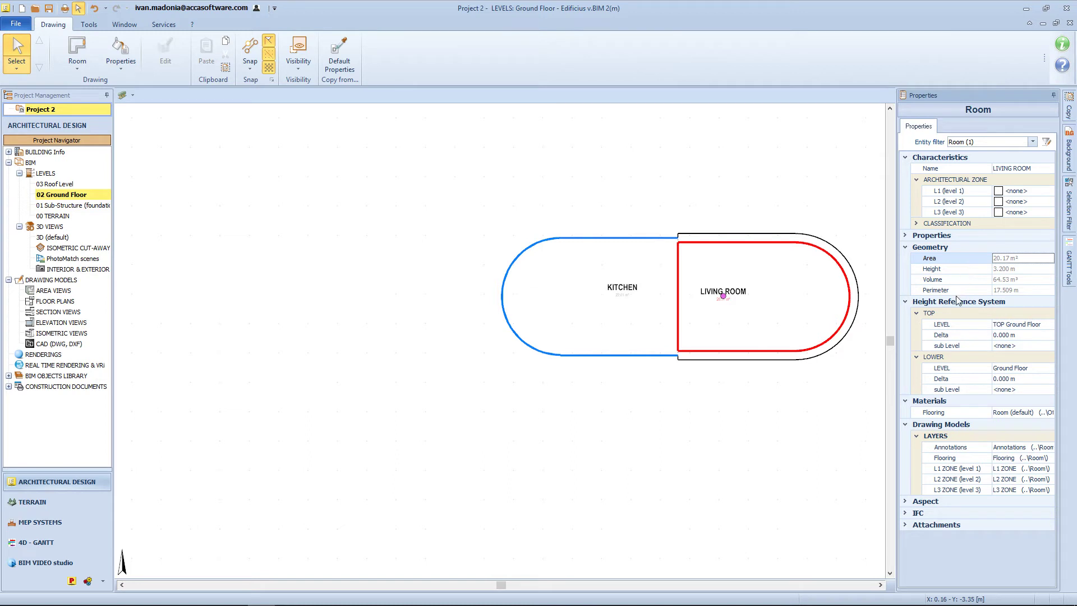
pyautogui.click(1028, 291)
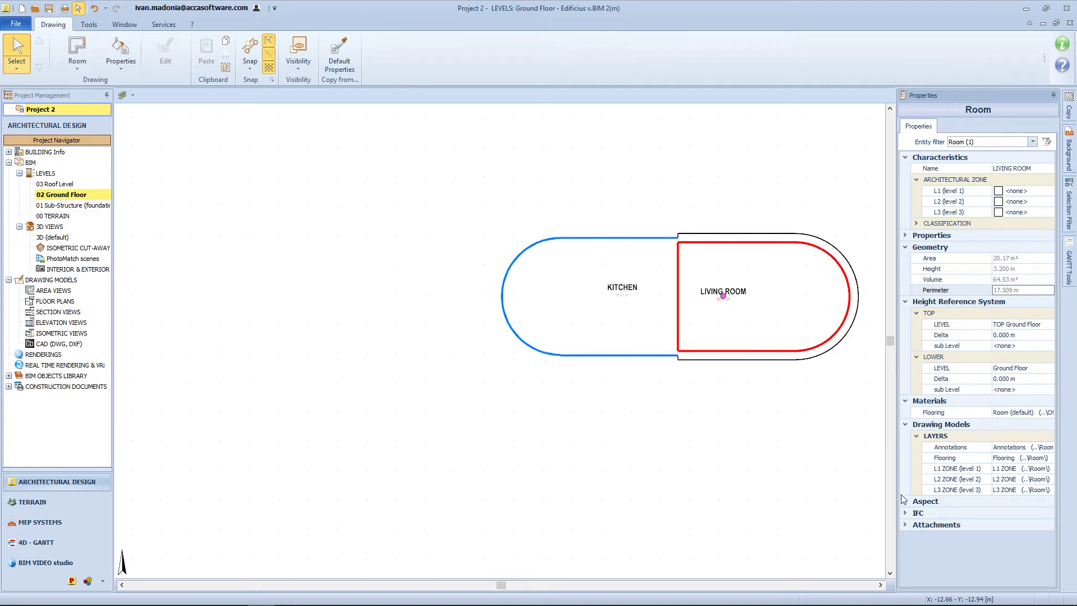
pyautogui.moveTo(869, 392); pyautogui.dragTo(499, 217)
pyautogui.press('Delete')
pyautogui.click(78, 61)
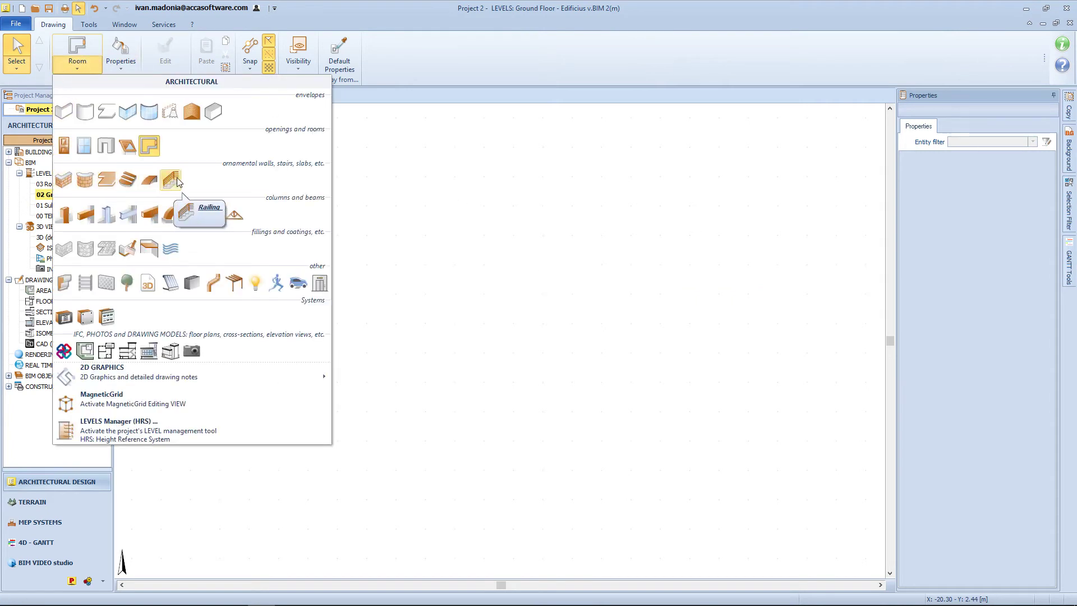
pyautogui.click(64, 180)
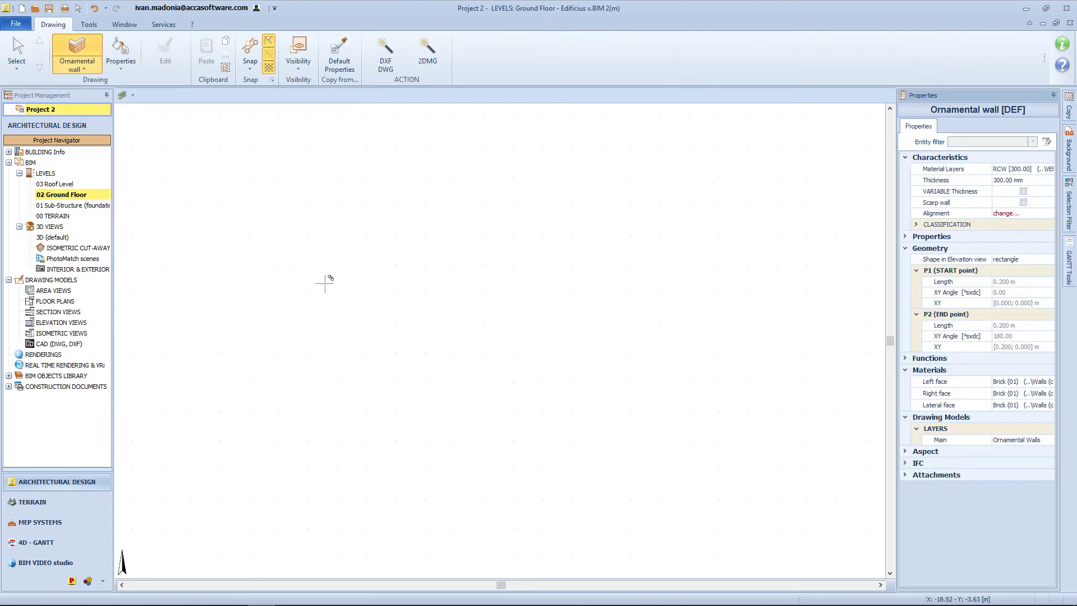
pyautogui.click(333, 234)
pyautogui.write('6')
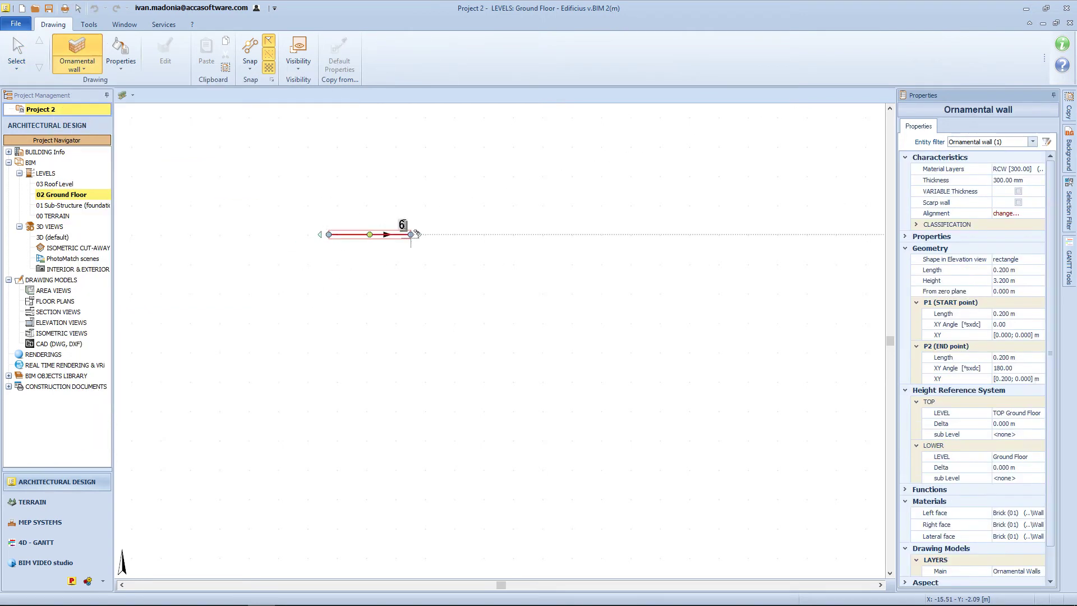
pyautogui.press('Return')
pyautogui.scroll(3, 303, 243)
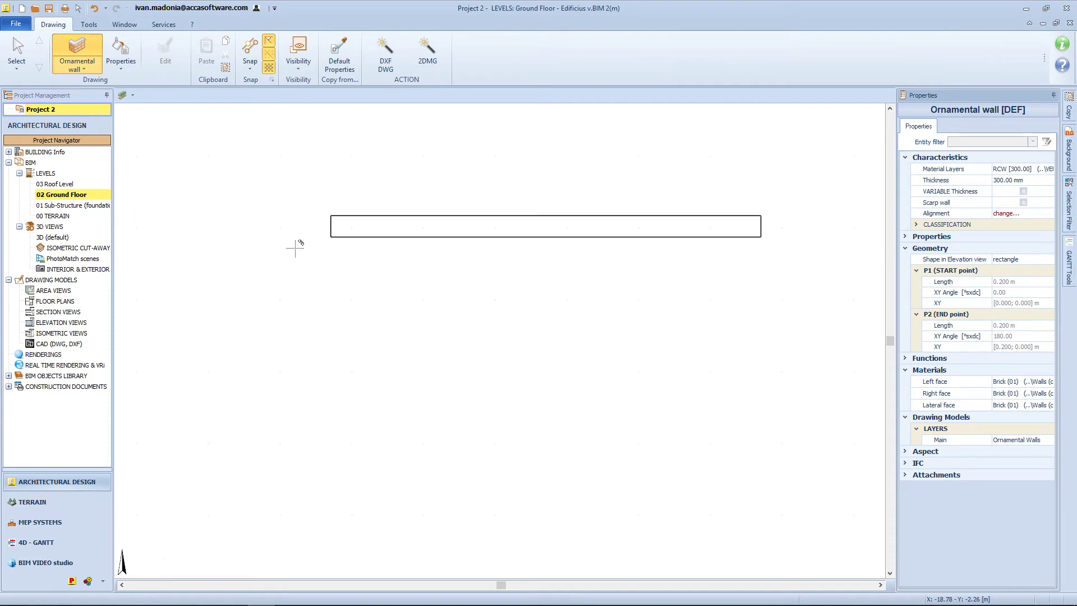
pyautogui.click(84, 68)
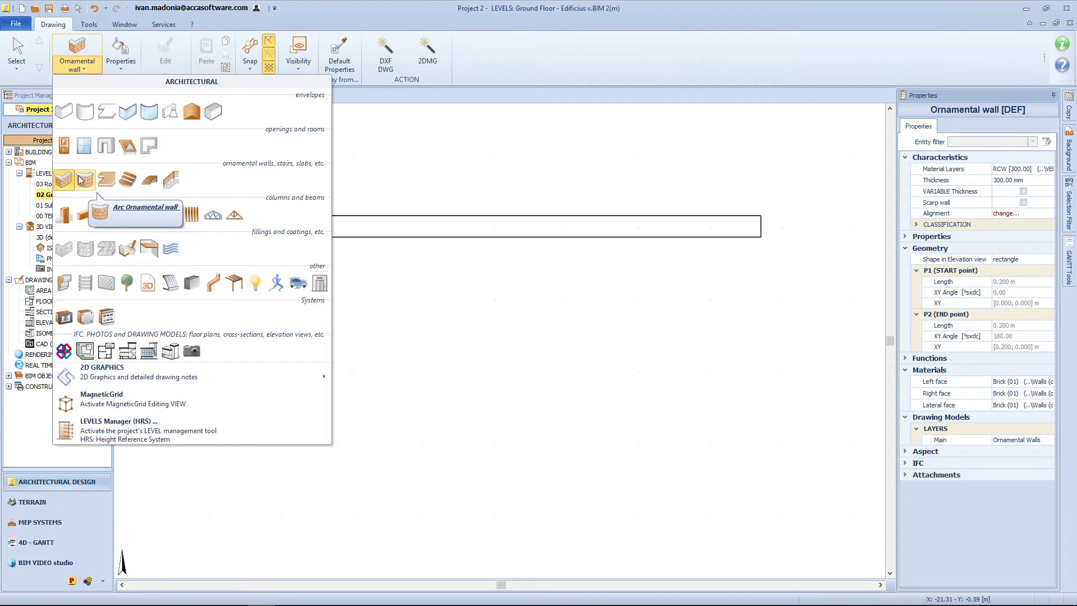
pyautogui.click(84, 179)
pyautogui.click(322, 376)
pyautogui.click(780, 377)
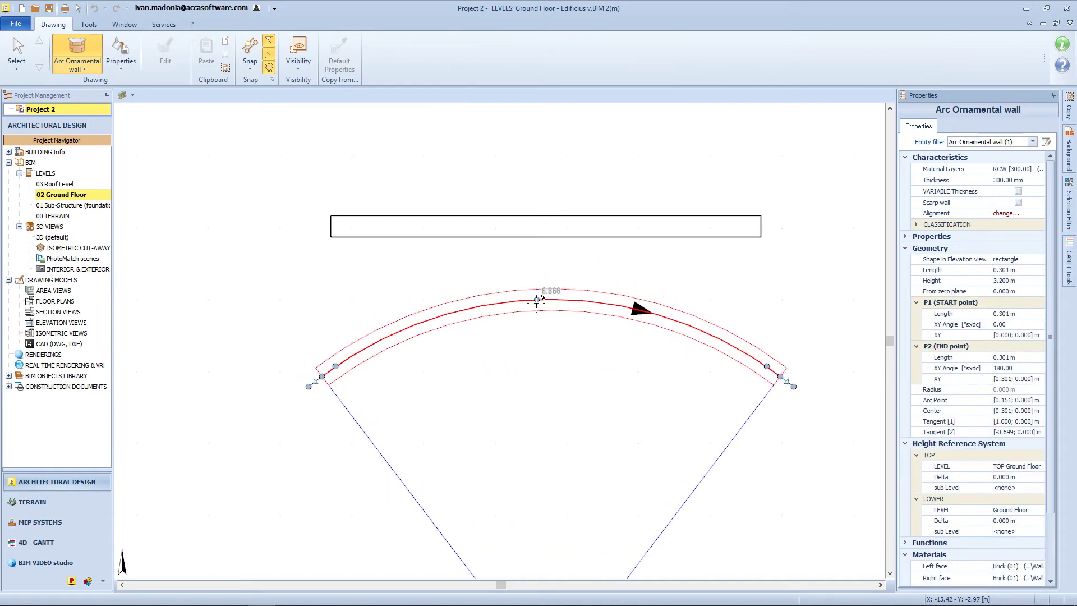
pyautogui.click(542, 289)
pyautogui.click(84, 69)
pyautogui.click(108, 206)
pyautogui.click(321, 428)
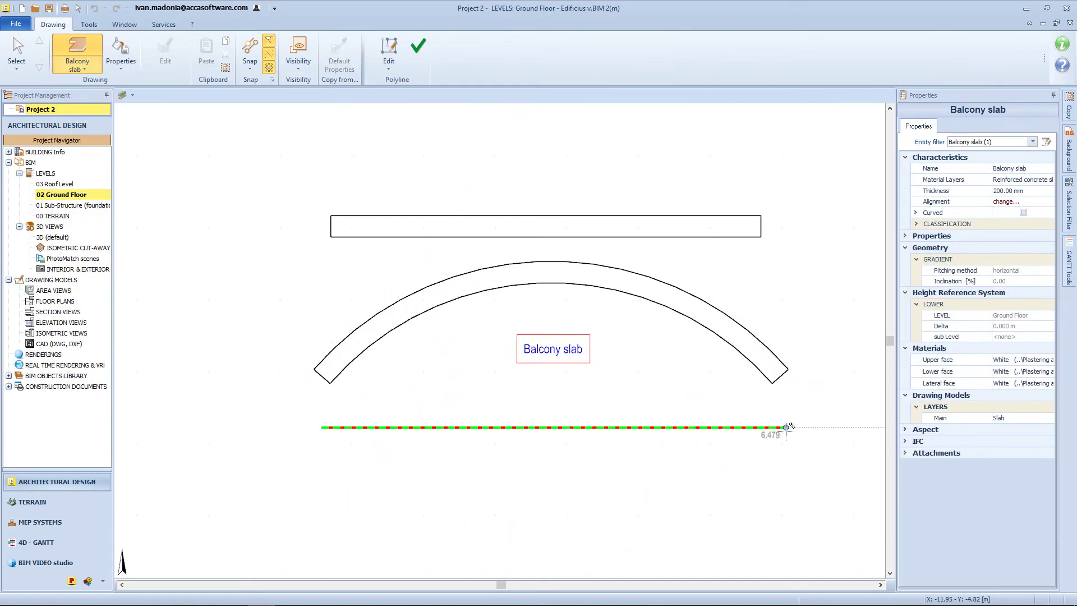
pyautogui.click(785, 428)
pyautogui.moveTo(787, 494); pyautogui.dragTo(773, 411, button='middle')
pyautogui.click(772, 495)
pyautogui.click(308, 495)
pyautogui.click(419, 46)
pyautogui.scroll(-1, 432, 216)
pyautogui.moveTo(432, 217); pyautogui.dragTo(399, 277, button='middle')
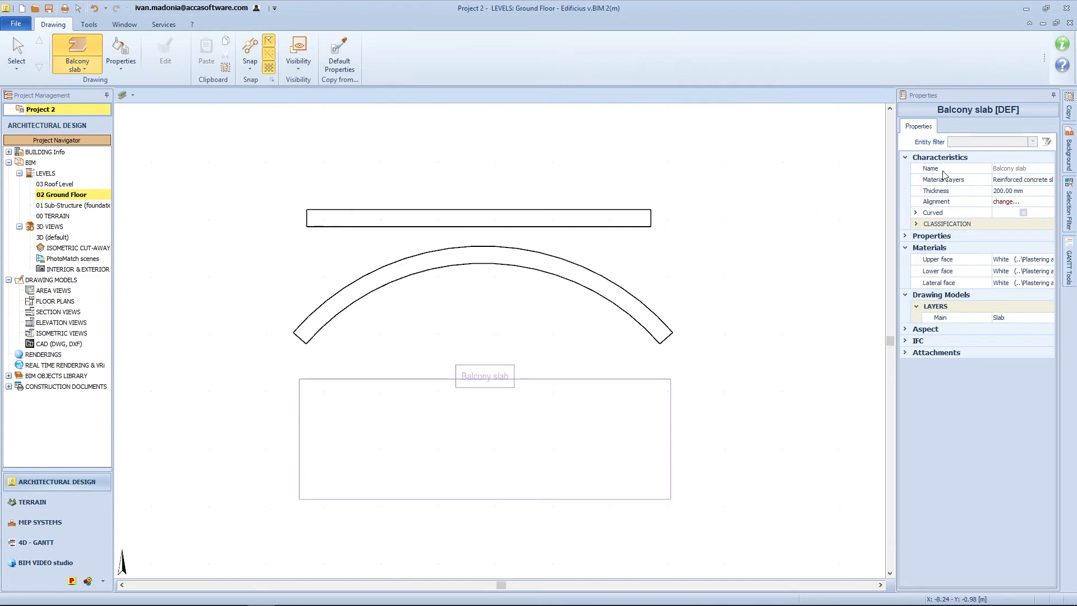
pyautogui.press('Escape')
pyautogui.moveTo(823, 163); pyautogui.dragTo(241, 531)
pyautogui.press('Delete')
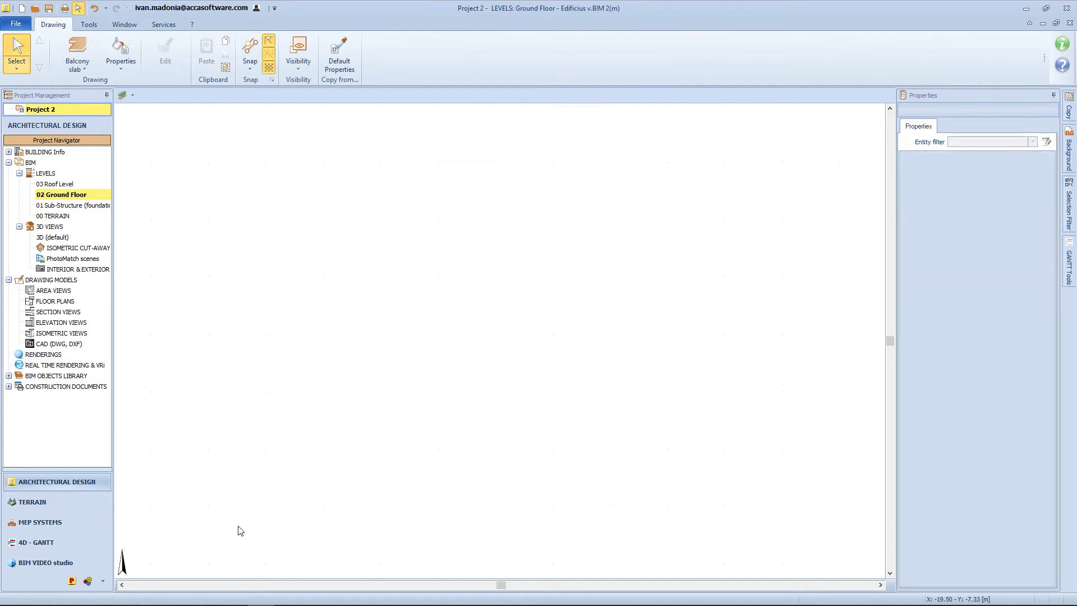
# Place a new staircase to open the STAIRS Editor and choose the Spiral Ramp type.
pyautogui.click(77, 68)
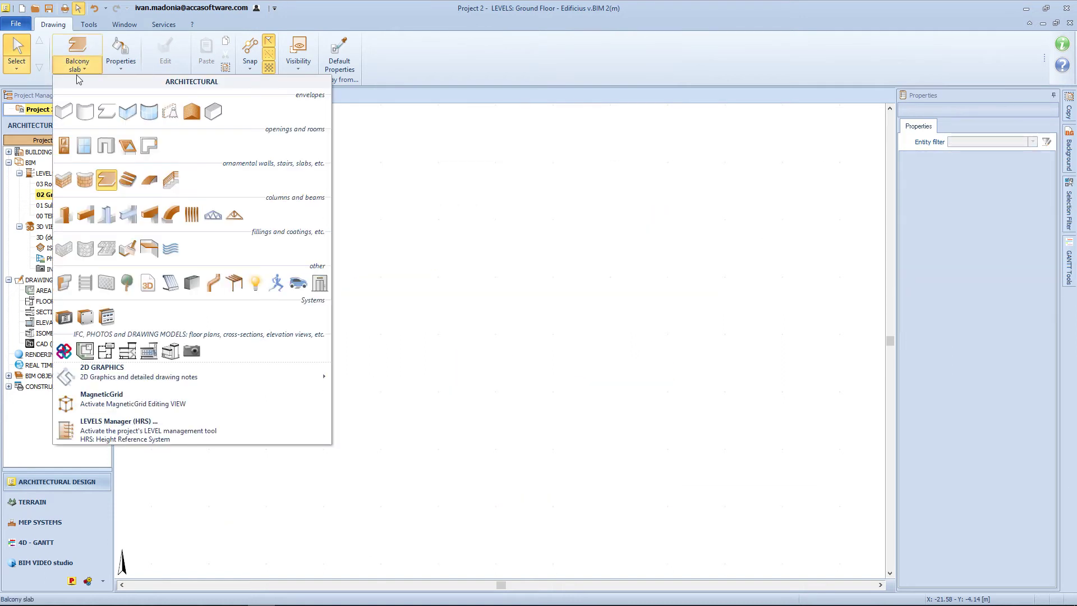
pyautogui.click(127, 179)
pyautogui.click(488, 325)
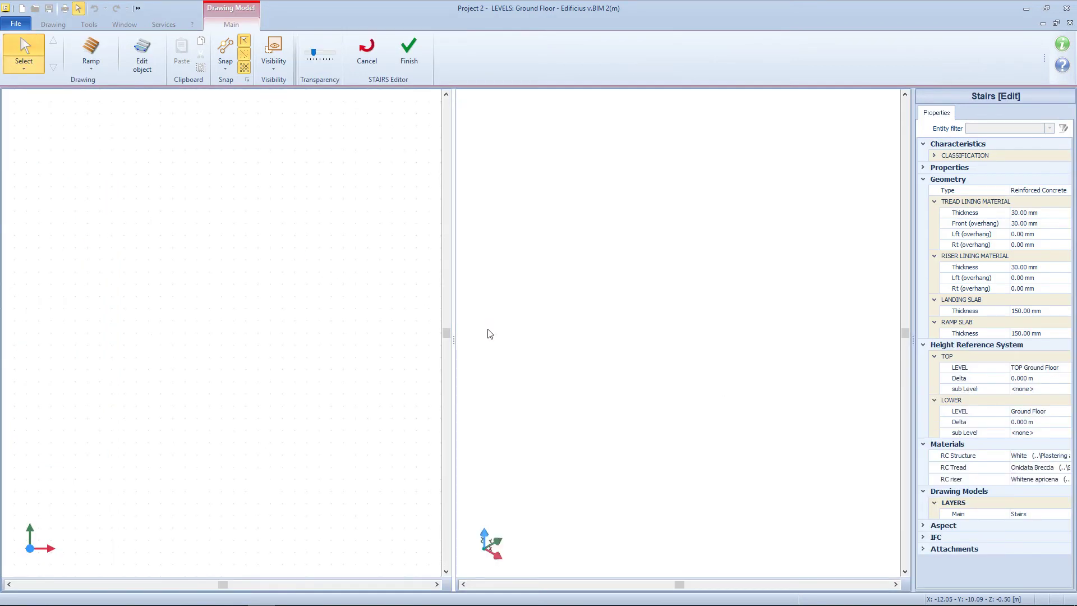
pyautogui.click(107, 65)
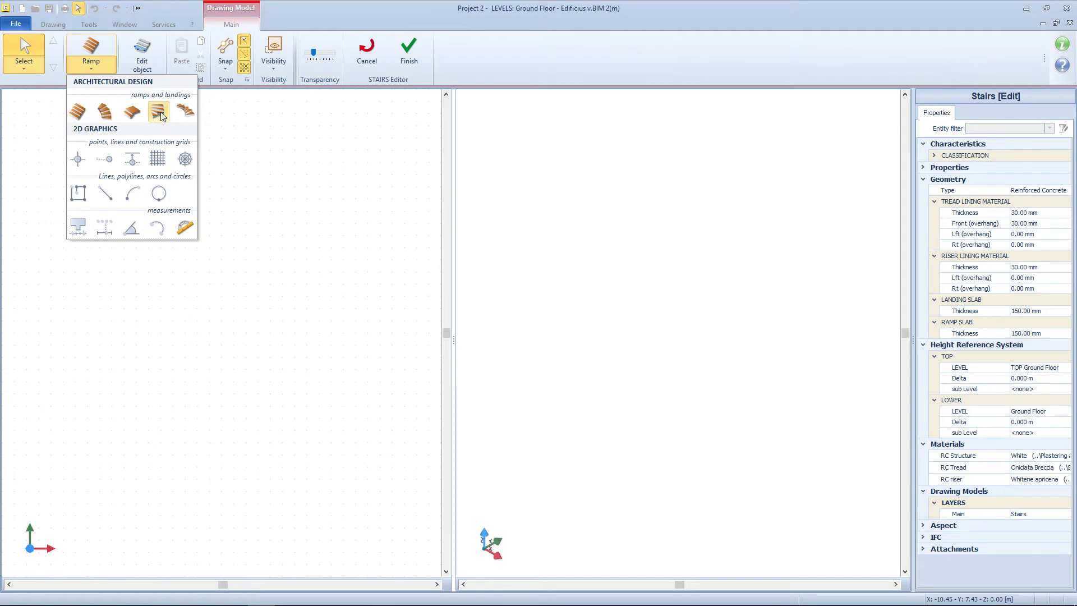
pyautogui.click(190, 112)
pyautogui.scroll(6, 197, 315)
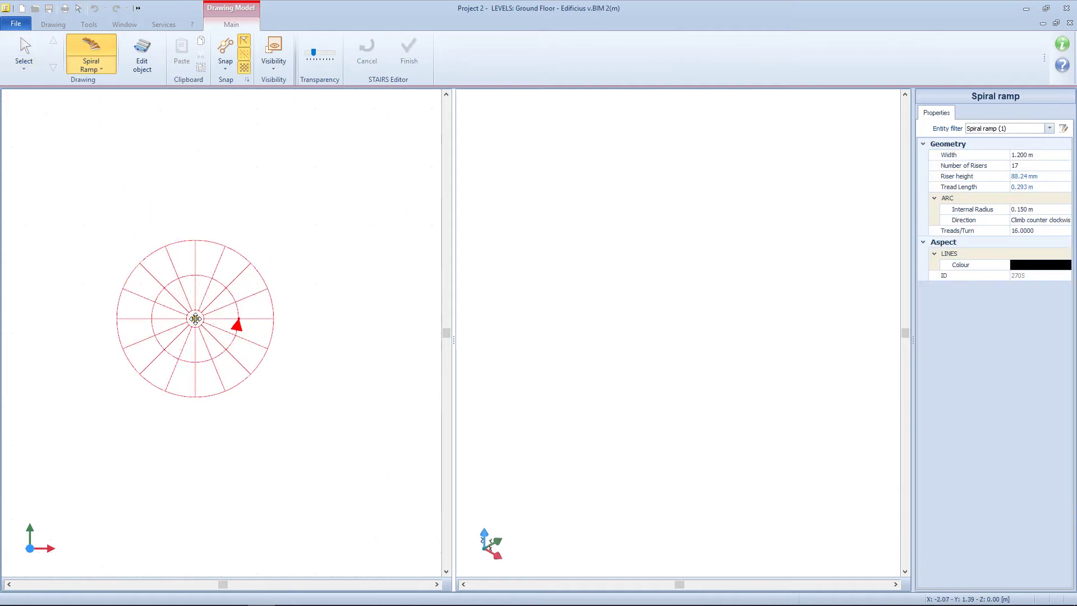
# Place the spiral ramp and give it a 1.5 m width and 15 risers.
pyautogui.click(206, 319)
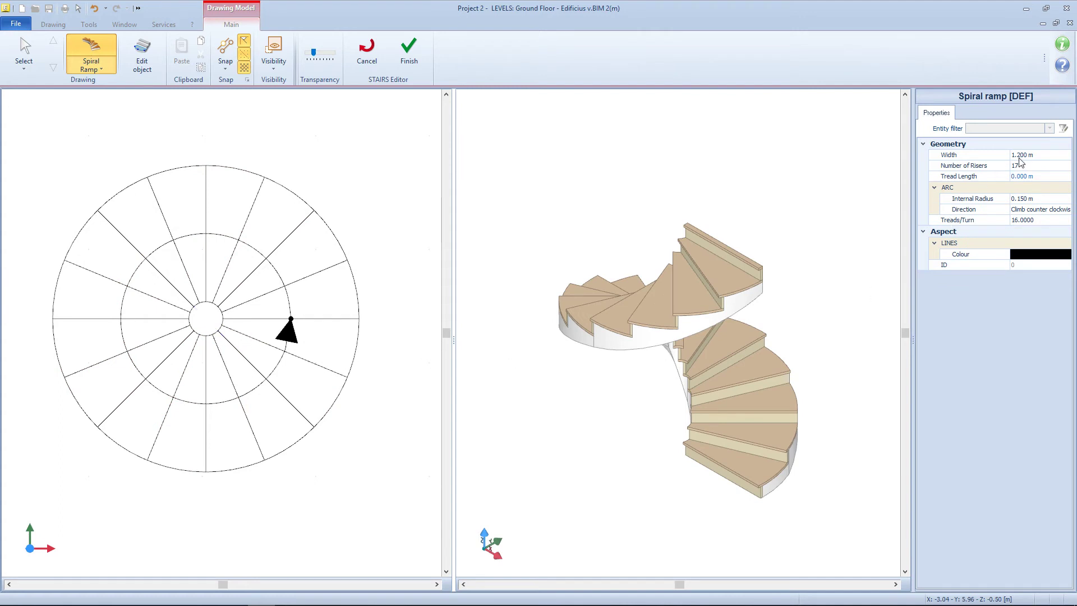
pyautogui.click(1040, 155)
pyautogui.write('1.5')
pyautogui.press('Return')
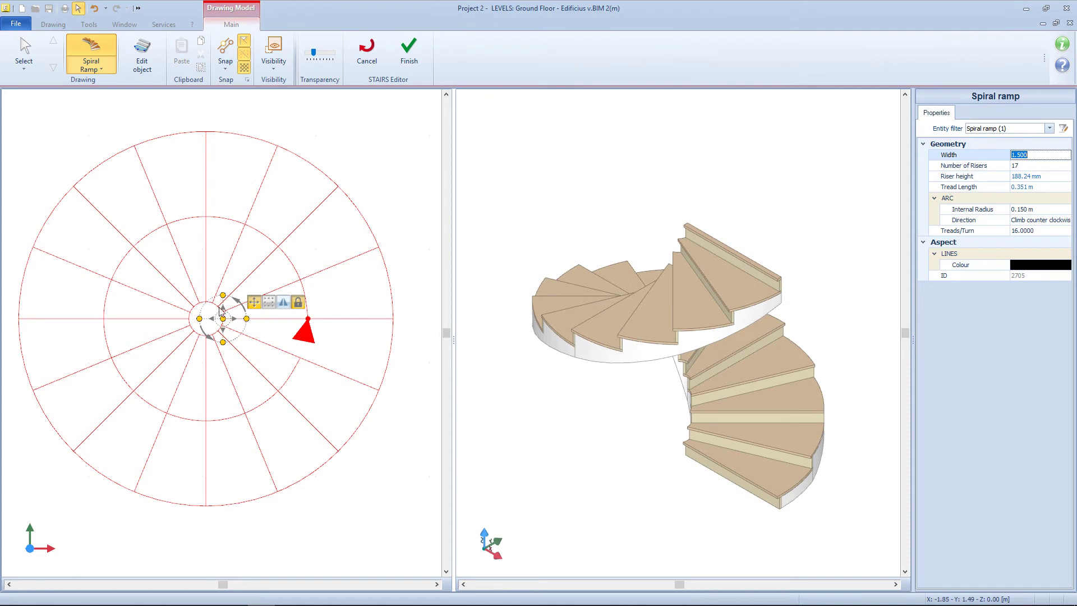
pyautogui.click(1024, 156)
pyautogui.click(1024, 166)
pyautogui.write('15')
pyautogui.press('Return')
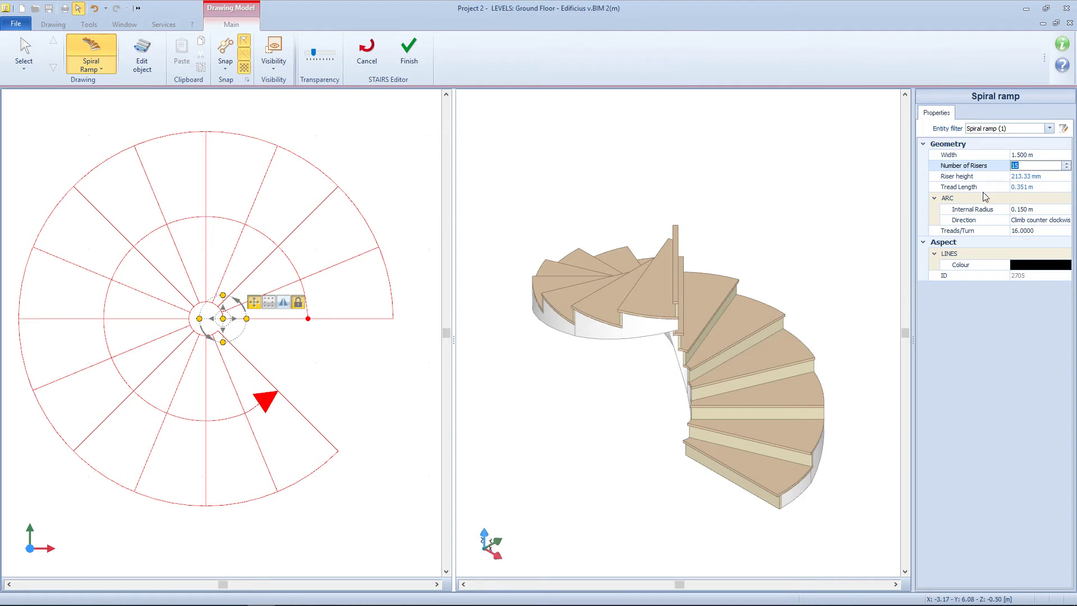
# Set the stair's climb direction to counter clockwise.
pyautogui.click(1061, 220)
pyautogui.click(1066, 220)
pyautogui.click(1042, 236)
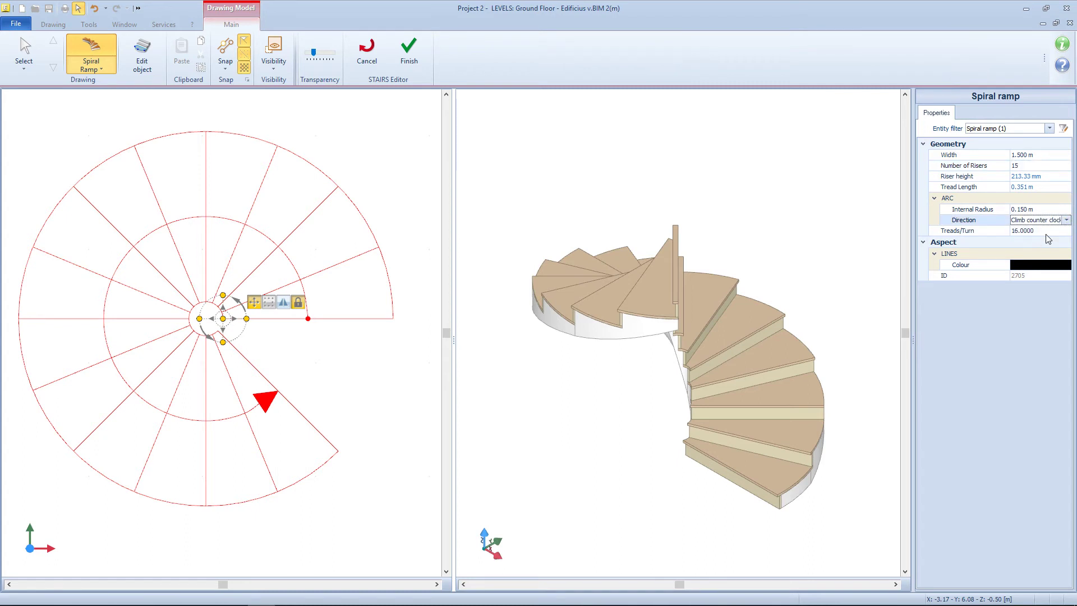
pyautogui.click(1065, 220)
pyautogui.click(1043, 229)
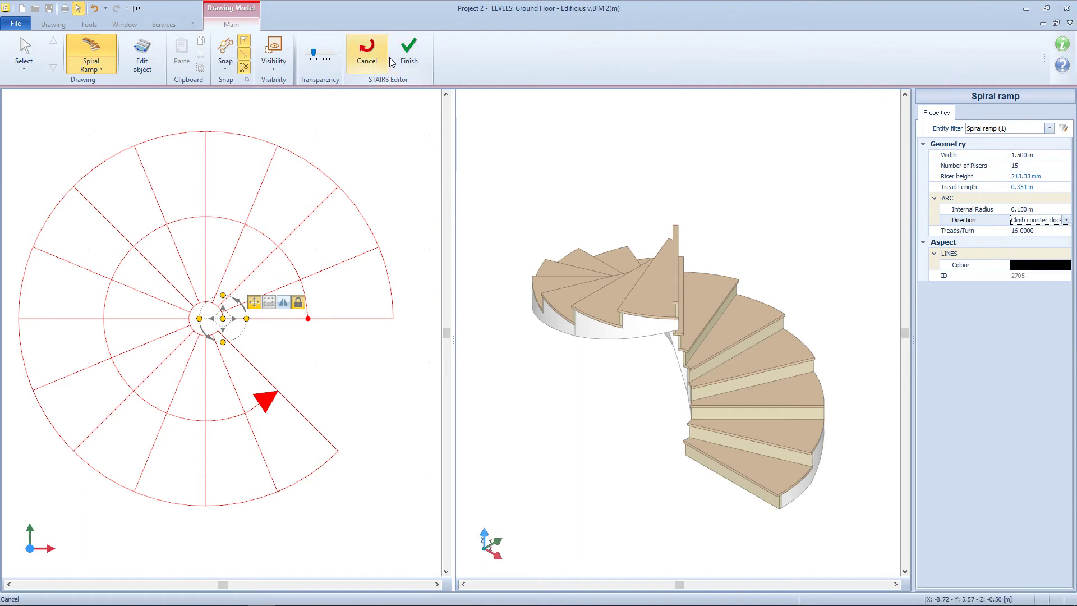
# Finish the staircase, then orbit the 3D view and select the new spiral stair.
pyautogui.click(409, 50)
pyautogui.moveTo(673, 511); pyautogui.dragTo(628, 509)
pyautogui.moveTo(740, 426); pyautogui.dragTo(769, 447)
pyautogui.click(769, 447)
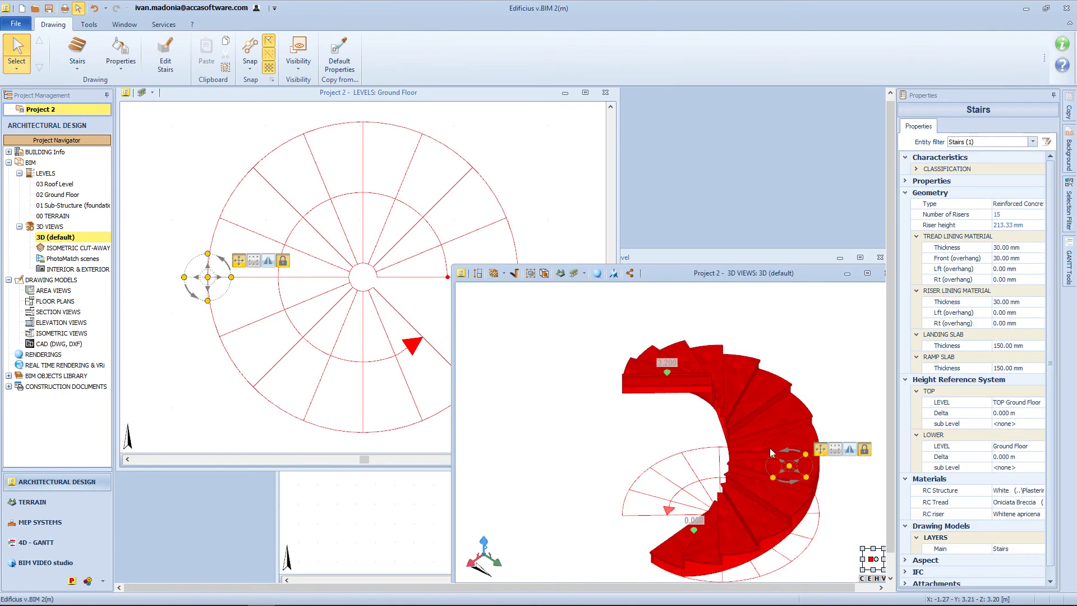
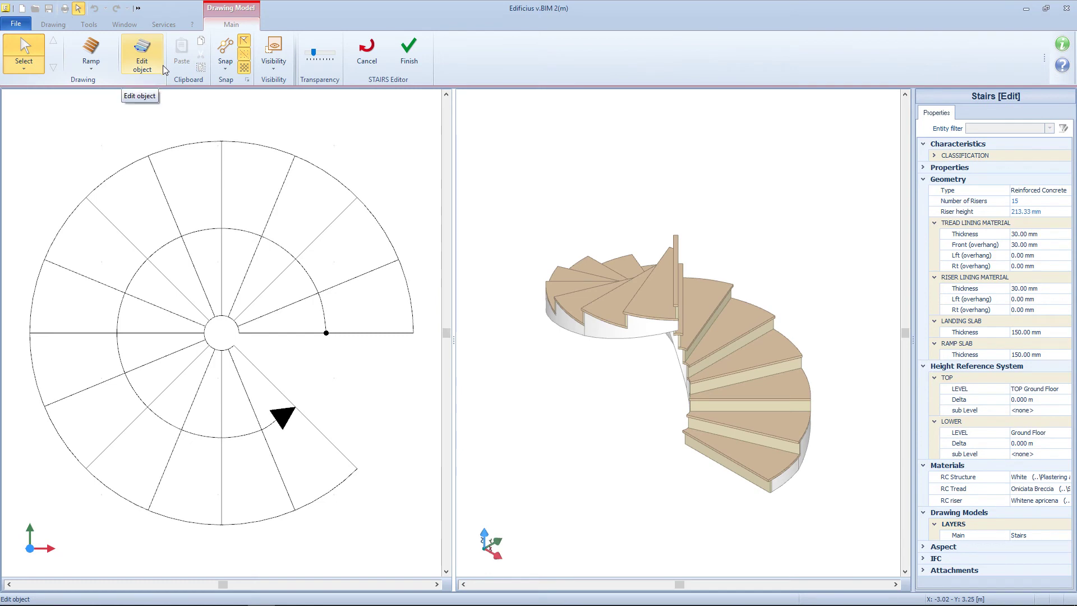
# Select the spiral flight in the stair plan.
pyautogui.click(245, 282)
# Delete the spiral flight and place a new straight flight in the plan.
pyautogui.press('Delete')
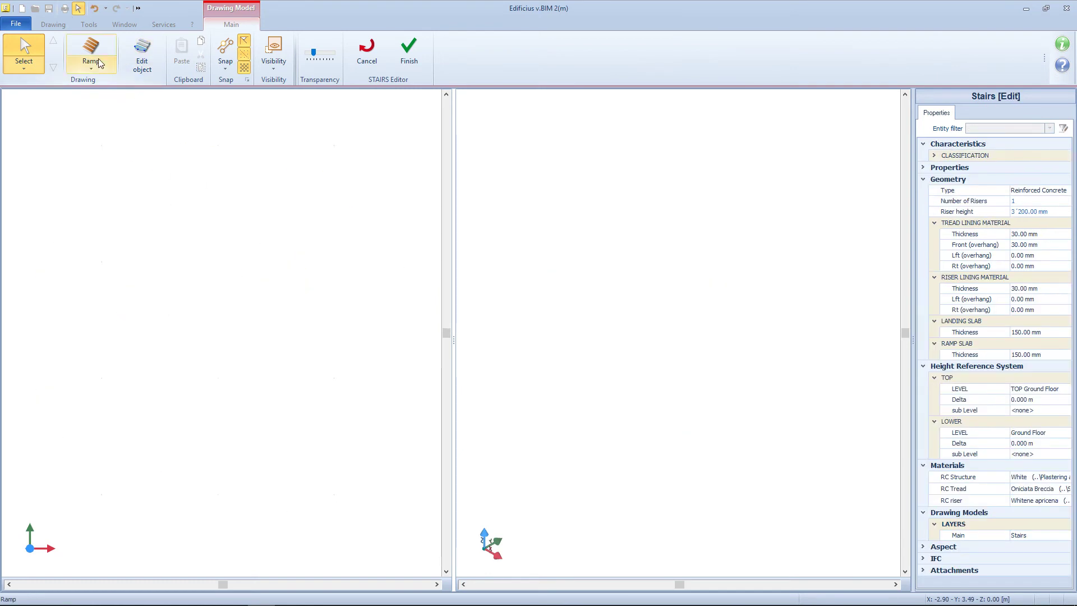
pyautogui.click(91, 49)
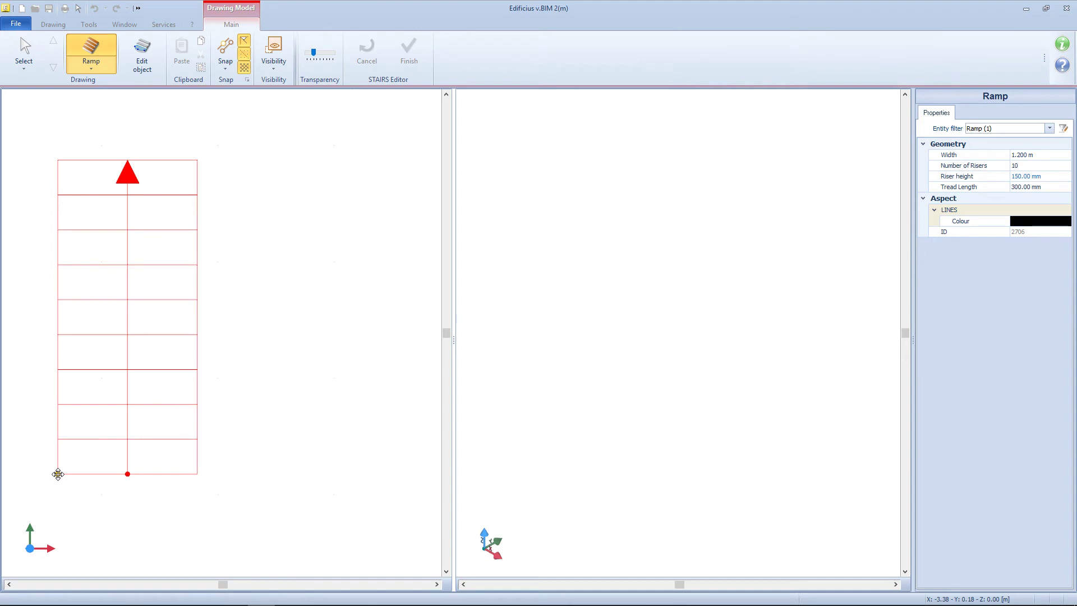
pyautogui.scroll(-2, 84, 449)
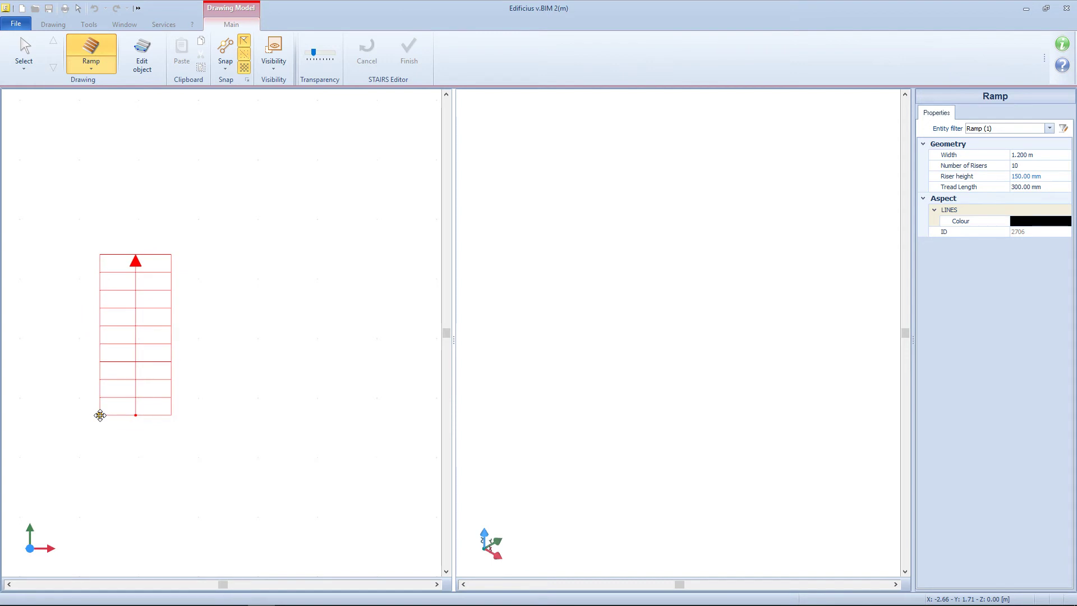
pyautogui.click(92, 384)
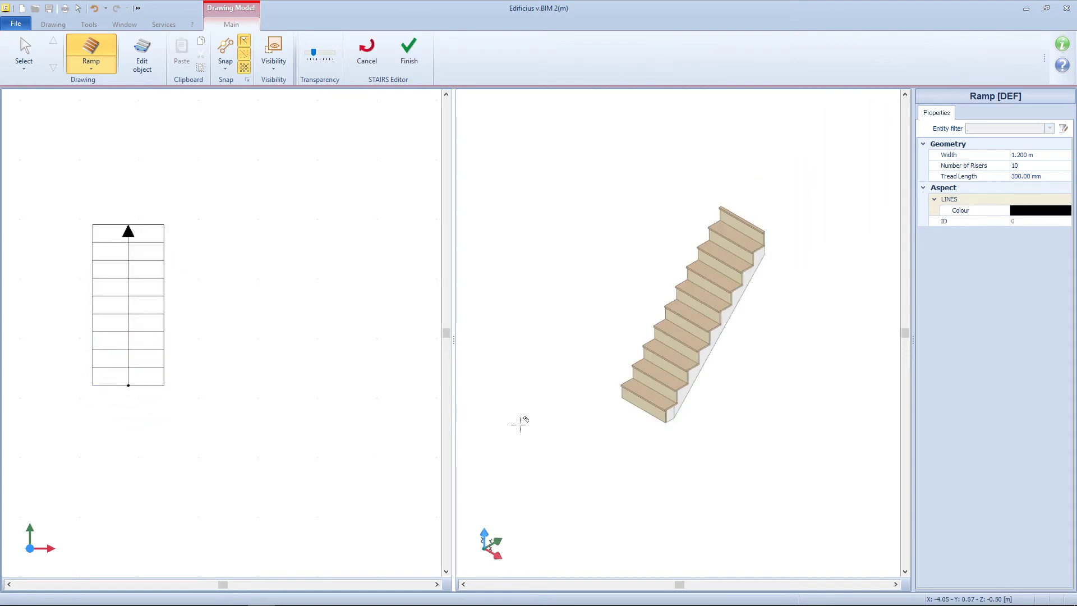
pyautogui.press('Escape')
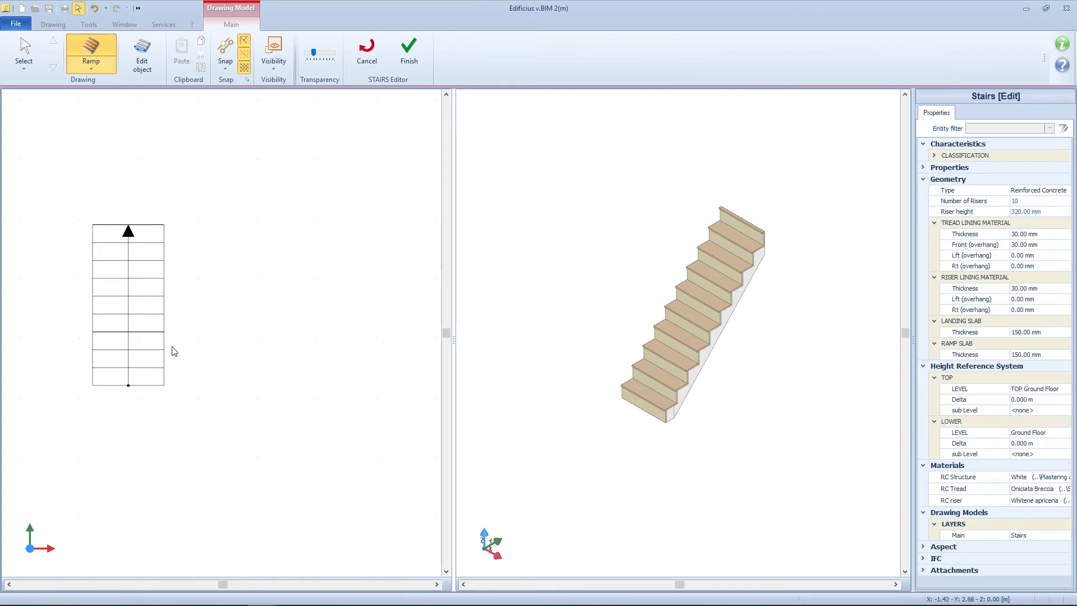
# Give the straight flight a 1.5 m width, 8 risers and 400 mm treads.
pyautogui.click(155, 330)
pyautogui.click(1020, 155)
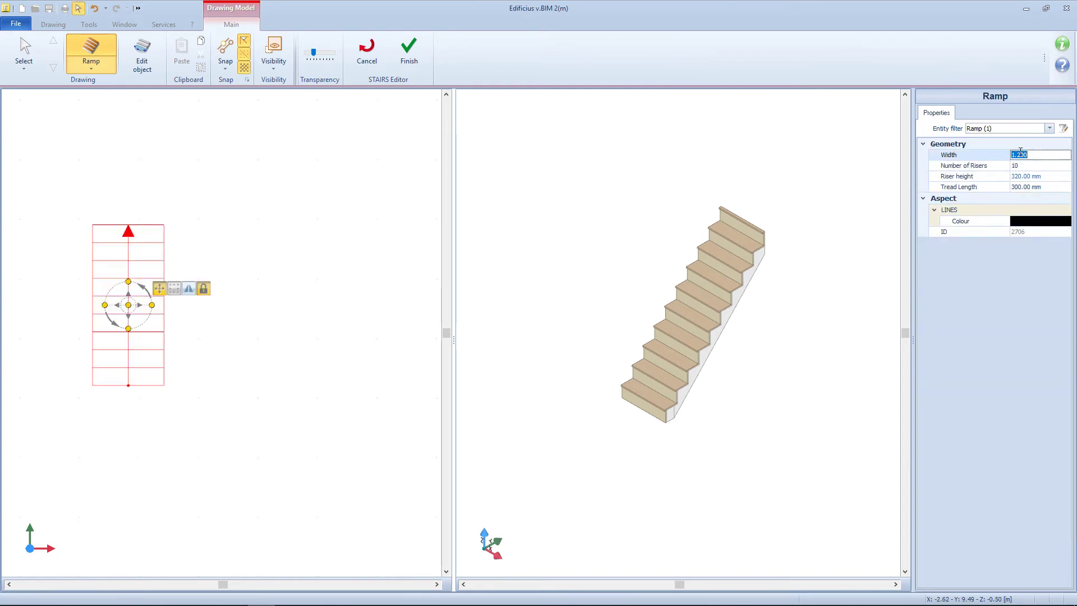
pyautogui.write('1.5')
pyautogui.press('Return')
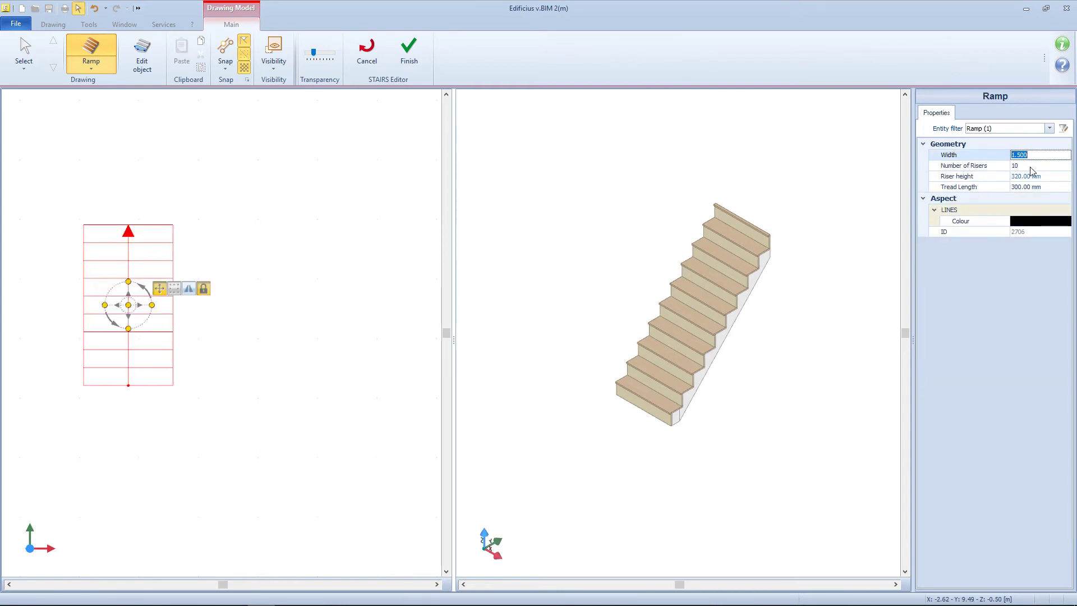
pyautogui.click(1031, 166)
pyautogui.write('8')
pyautogui.press('Return')
pyautogui.click(1035, 186)
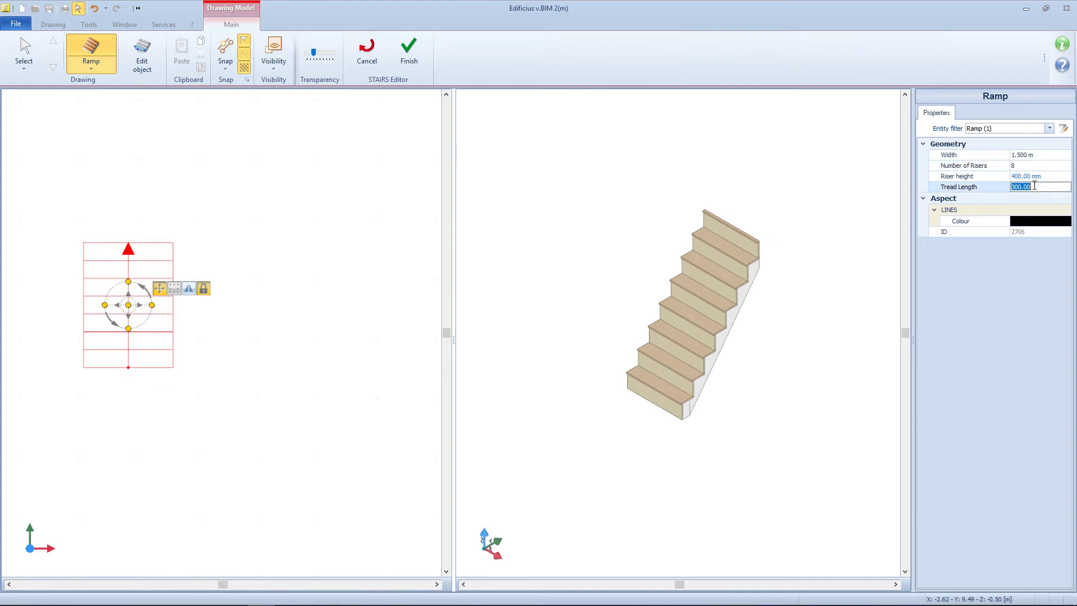
pyautogui.write('400')
pyautogui.press('Return')
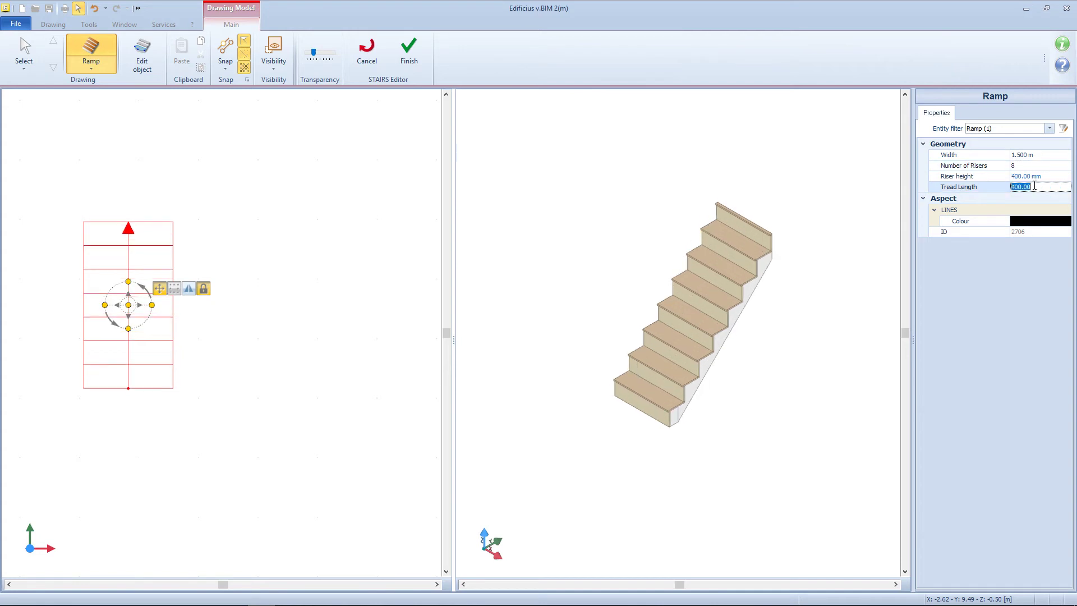
pyautogui.moveTo(746, 282)
pyautogui.mouseDown(button='middle')
pyautogui.moveTo(782, 267)
pyautogui.moveTo(746, 291)
pyautogui.moveTo(750, 278)
pyautogui.mouseUp(button='middle')
pyautogui.click(90, 66)
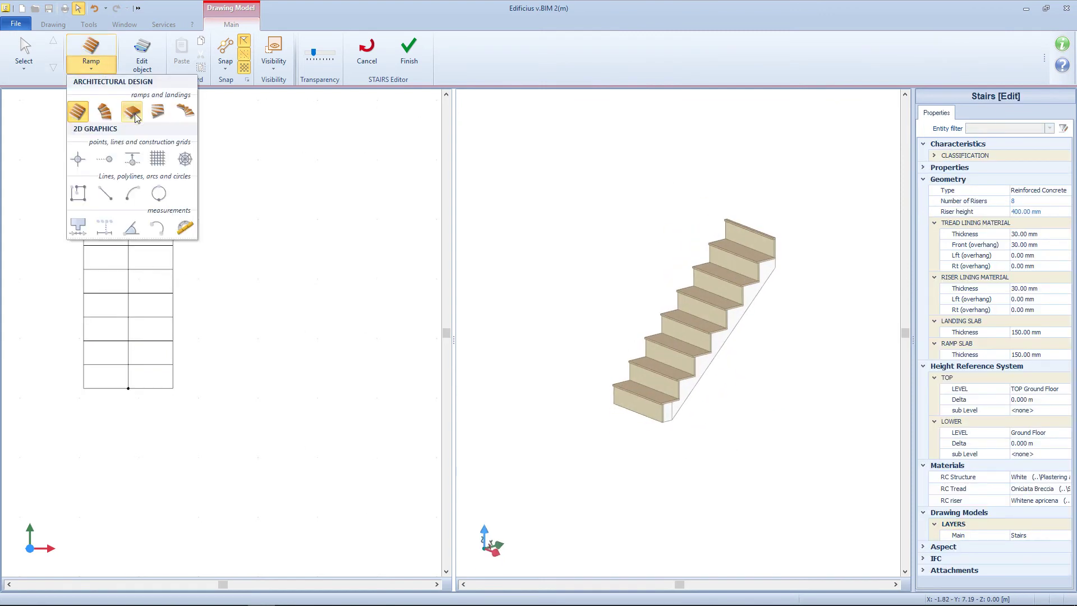
# Place a landing and move it onto the top edge of the flight.
pyautogui.click(132, 112)
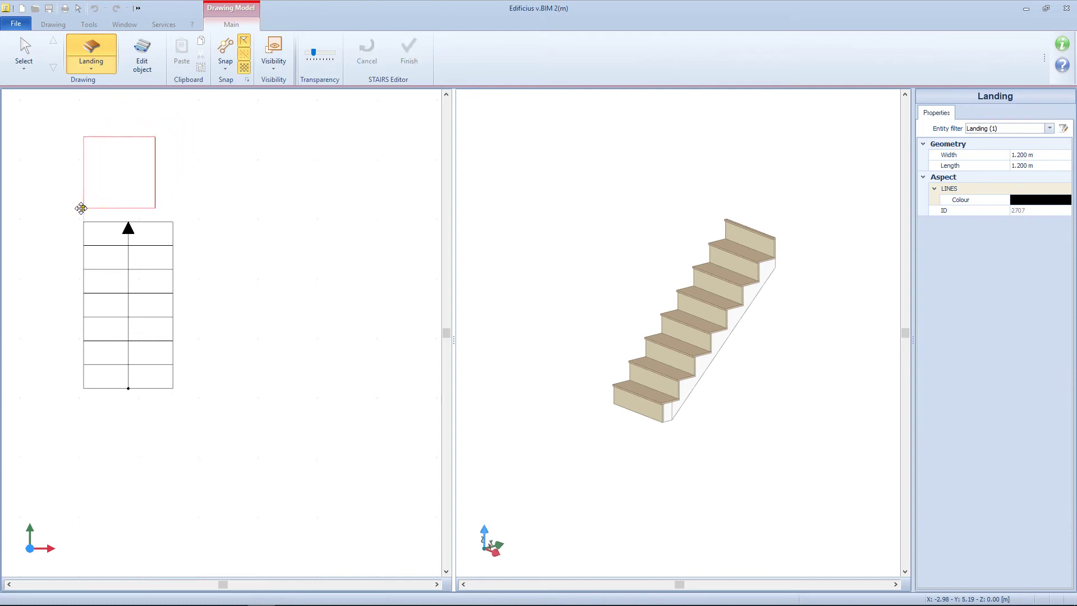
pyautogui.click(82, 208)
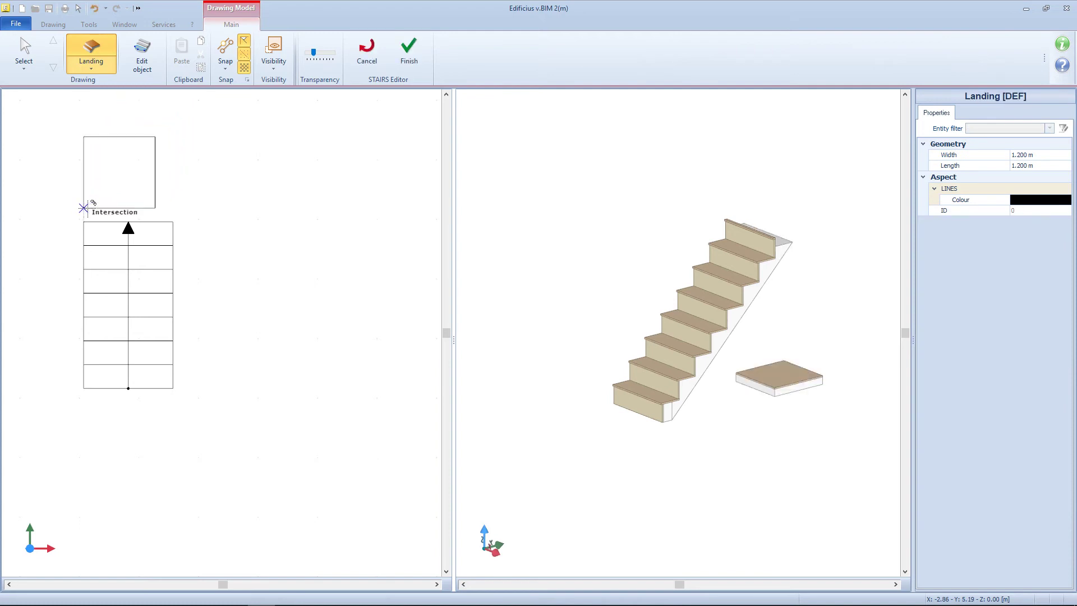
pyautogui.rightClick(83, 208)
pyautogui.click(84, 208)
pyautogui.moveTo(84, 207)
pyautogui.mouseDown()
pyautogui.moveTo(126, 191)
pyautogui.moveTo(115, 208)
pyautogui.moveTo(83, 207)
pyautogui.moveTo(84, 221)
pyautogui.mouseUp()
pyautogui.click(751, 367)
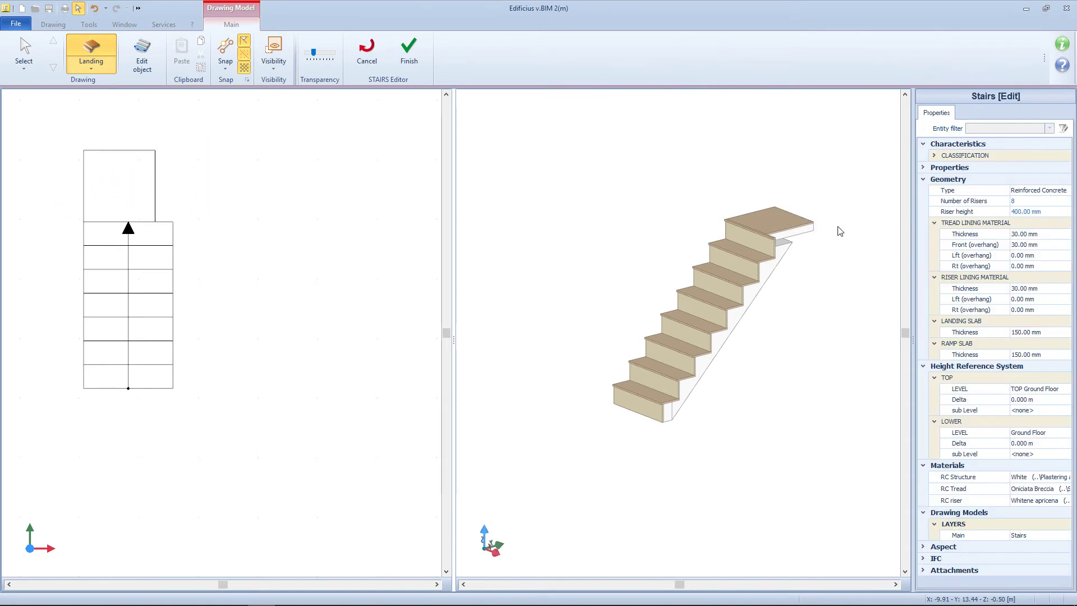
# Size the landing to 3.2 m wide and 1.5 m long.
pyautogui.click(155, 185)
pyautogui.click(1046, 153)
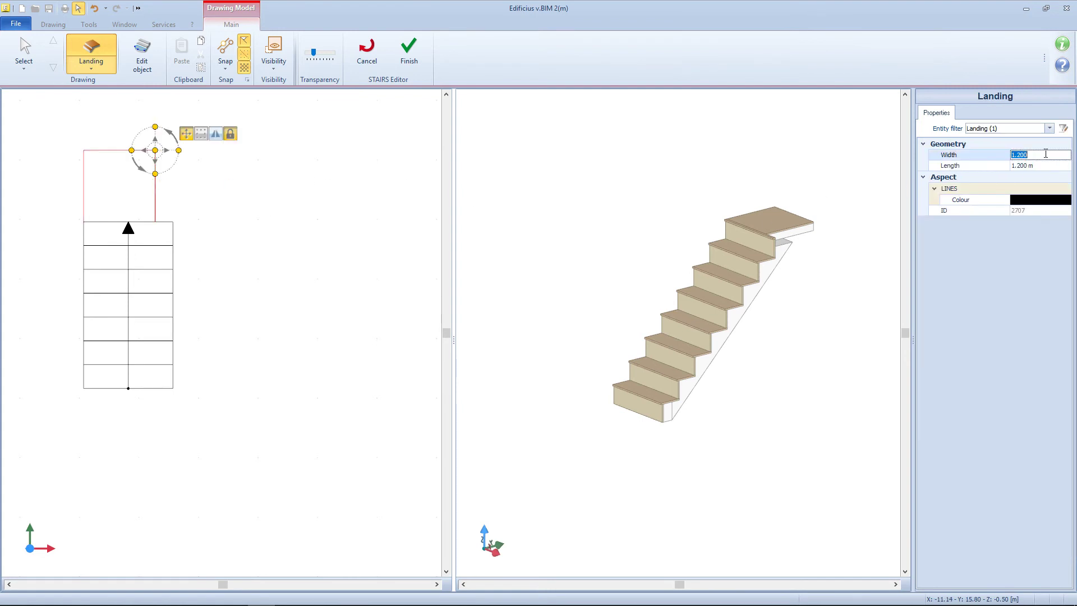
pyautogui.write('3.2')
pyautogui.press('Return')
pyautogui.click(1035, 166)
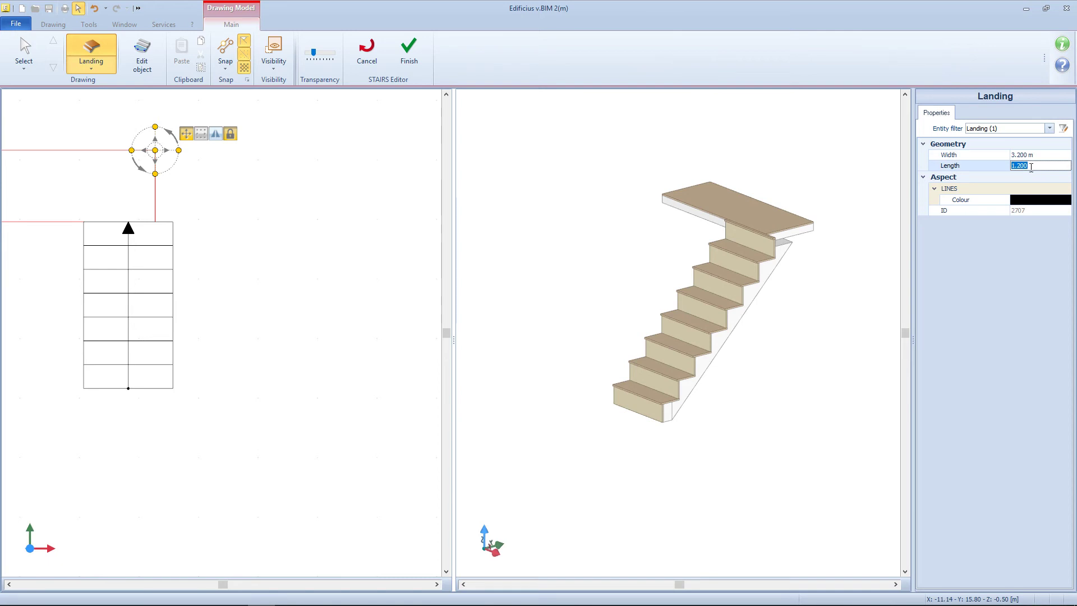
pyautogui.write('15')
pyautogui.press('Return')
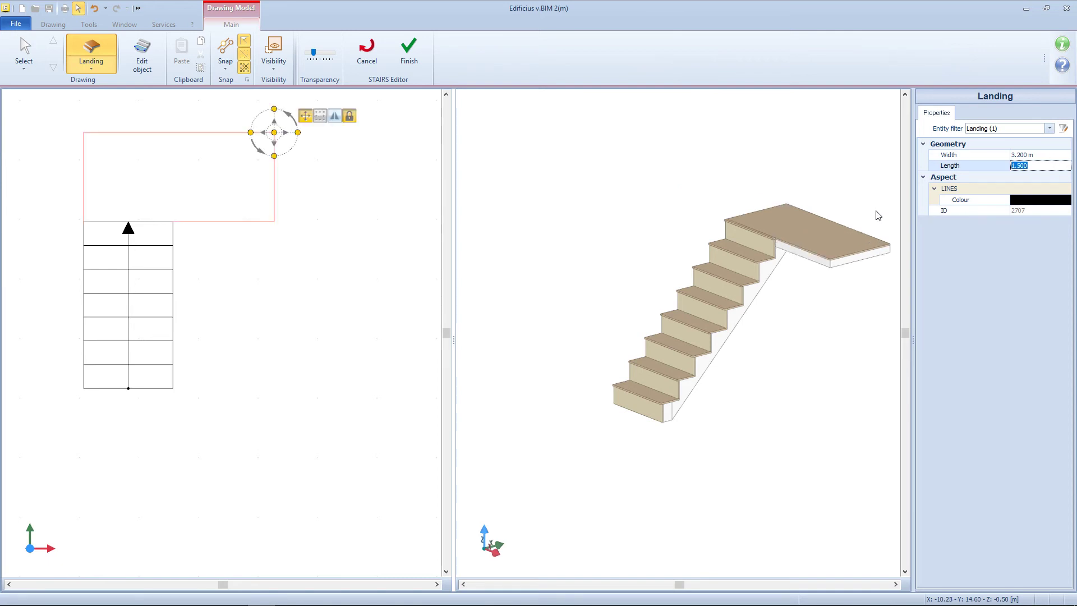
pyautogui.click(90, 63)
# Pick a straight flight, rotate it to run downward with a top-right insertion point.
pyautogui.click(78, 112)
pyautogui.press('F5')
pyautogui.press('F6')
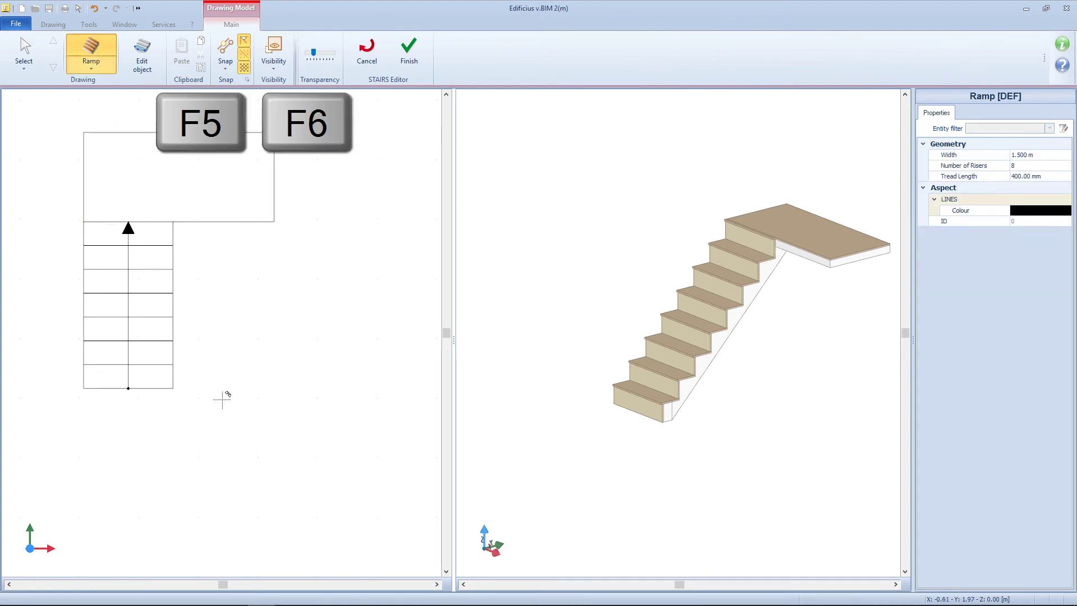
pyautogui.press('F5')
pyautogui.press('F5')
pyautogui.press('F5')
pyautogui.press('F5')
pyautogui.press('F5')
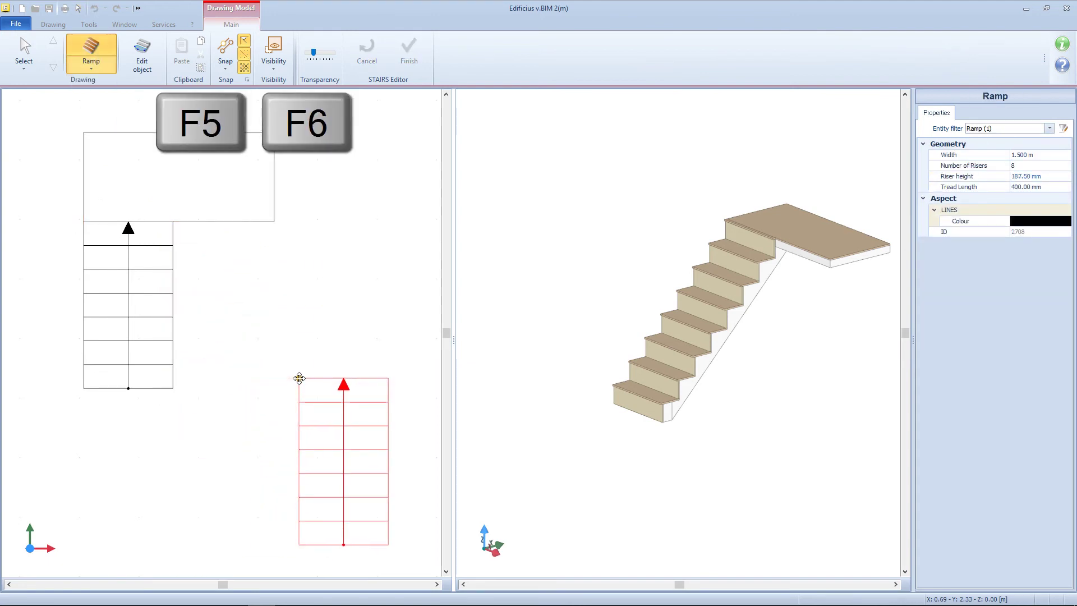
pyautogui.press('F5')
pyautogui.press('F5')
pyautogui.press('F5')
pyautogui.press('F7')
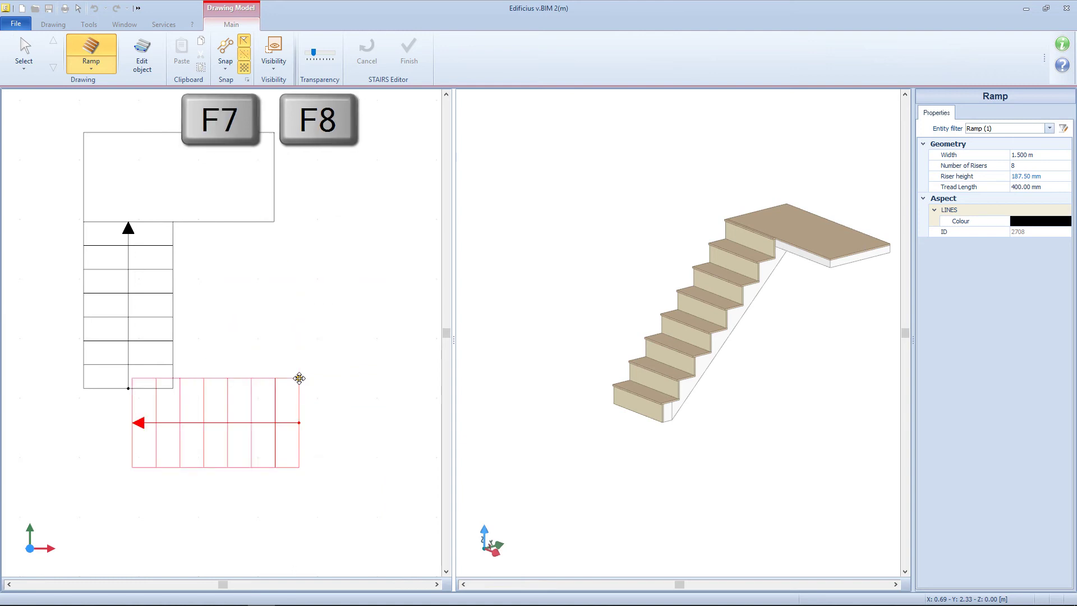
pyautogui.press('F7')
pyautogui.press('F5')
pyautogui.press('F6')
pyautogui.press('F6')
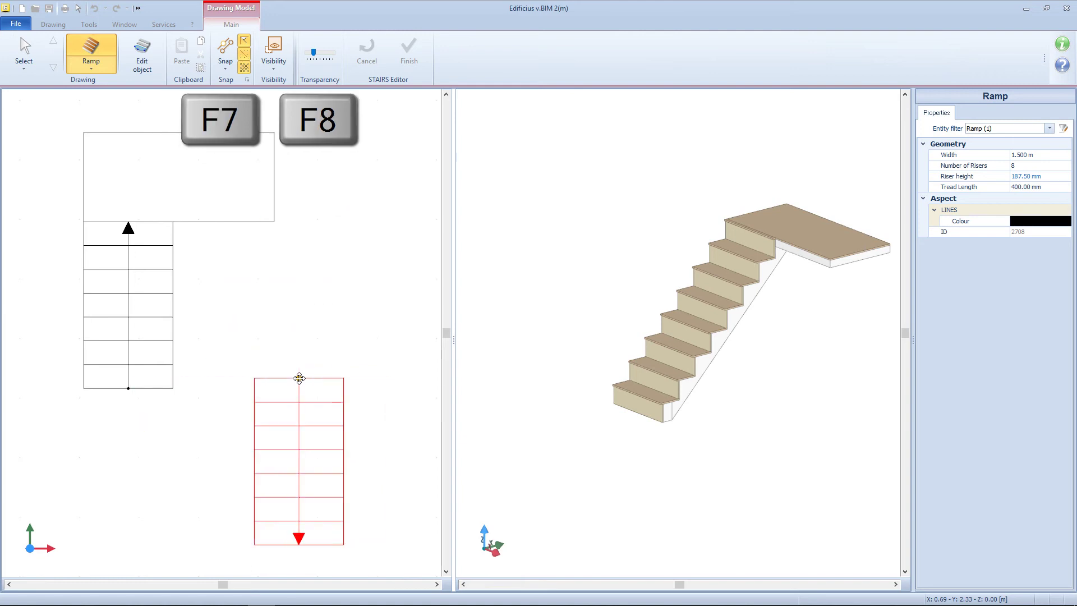
pyautogui.press('F5')
# Place the second flight beside the first, under the landing's right edge.
pyautogui.click(275, 222)
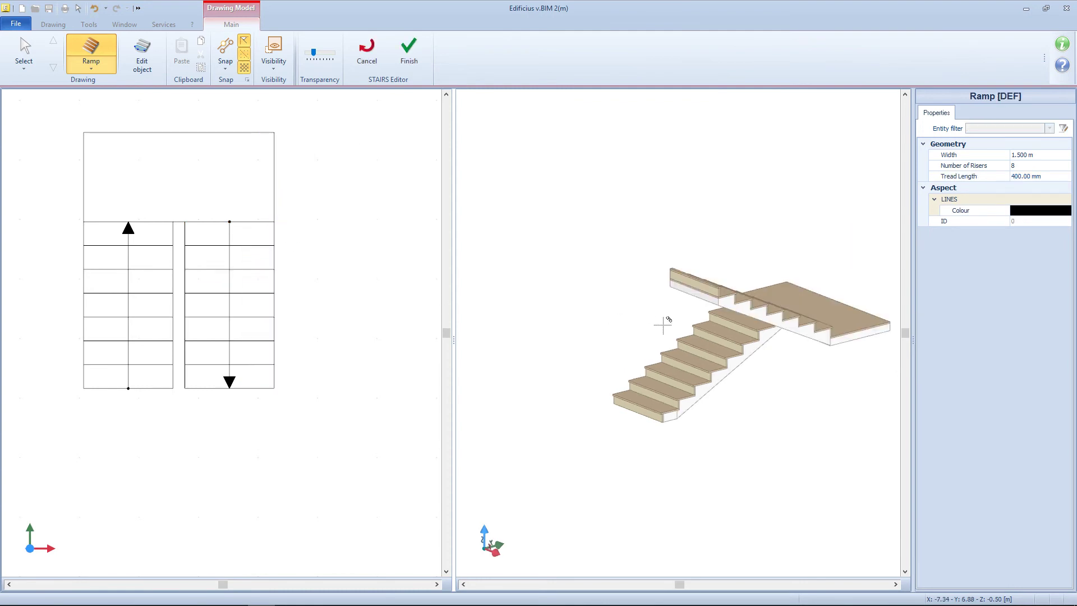
pyautogui.moveTo(664, 320)
pyautogui.mouseDown(button='middle')
pyautogui.moveTo(732, 335)
pyautogui.moveTo(673, 338)
pyautogui.mouseUp(button='middle')
pyautogui.scroll(3, 731, 342)
pyautogui.press('Escape')
pyautogui.moveTo(768, 318); pyautogui.dragTo(741, 335, button='middle')
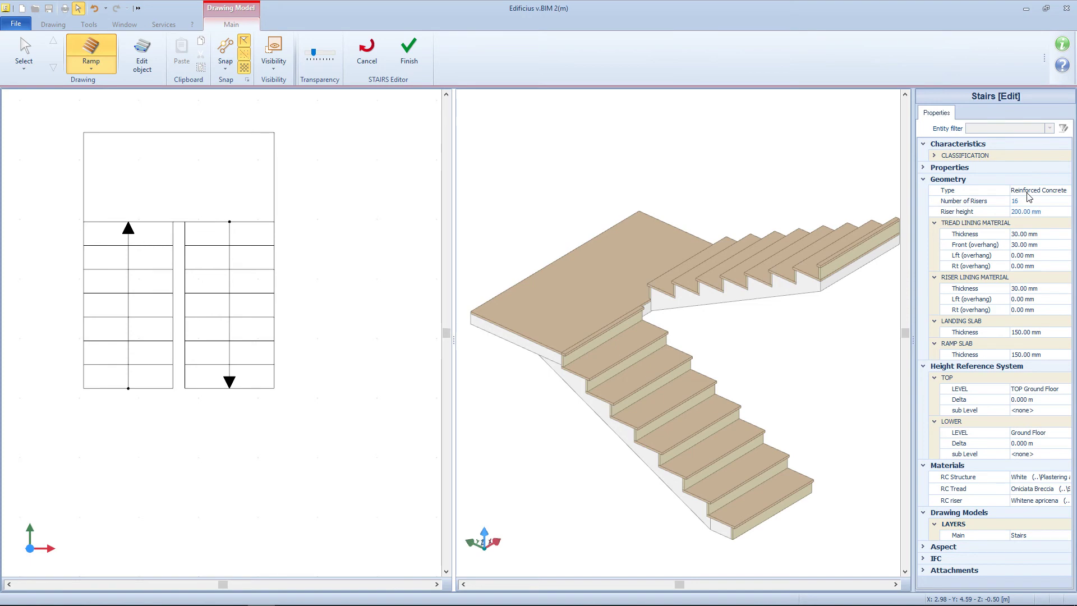
# Close the stairs editor, enlarge the 3D view and select the staircase.
pyautogui.click(409, 51)
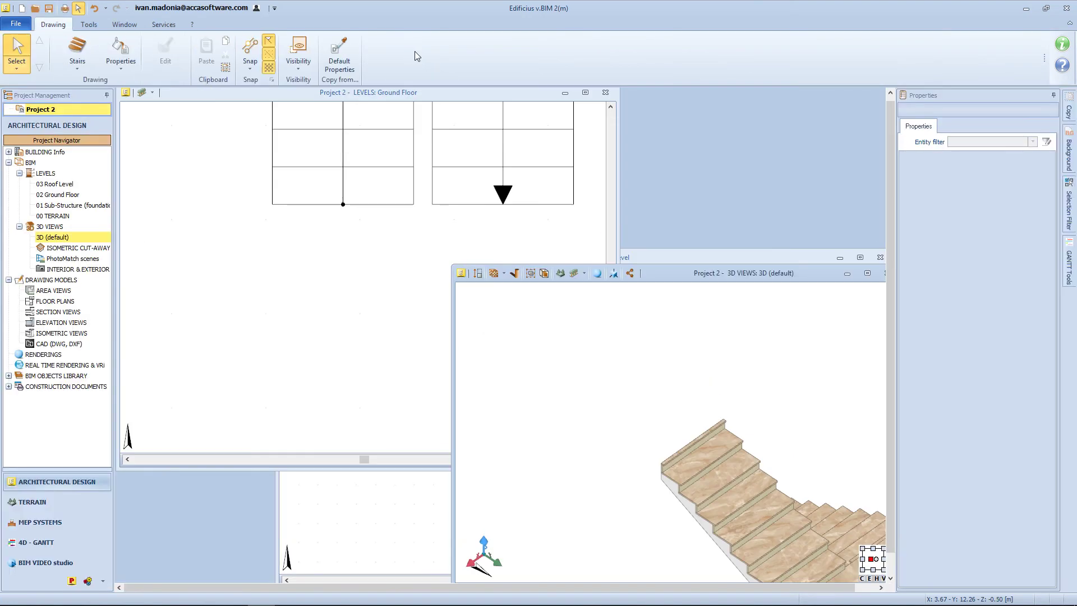
pyautogui.click(867, 274)
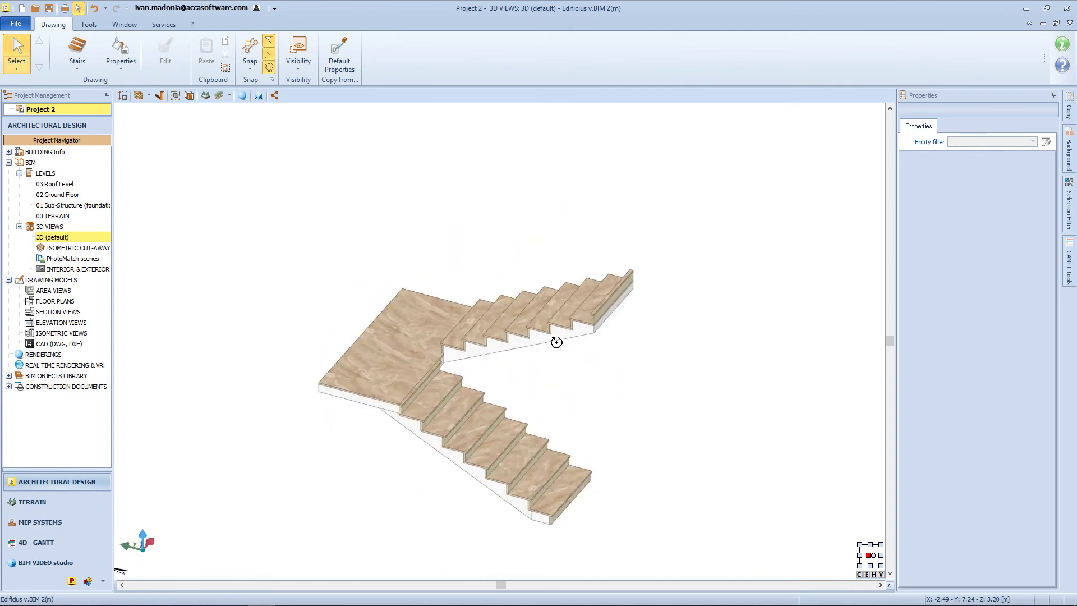
pyautogui.scroll(4, 522, 370)
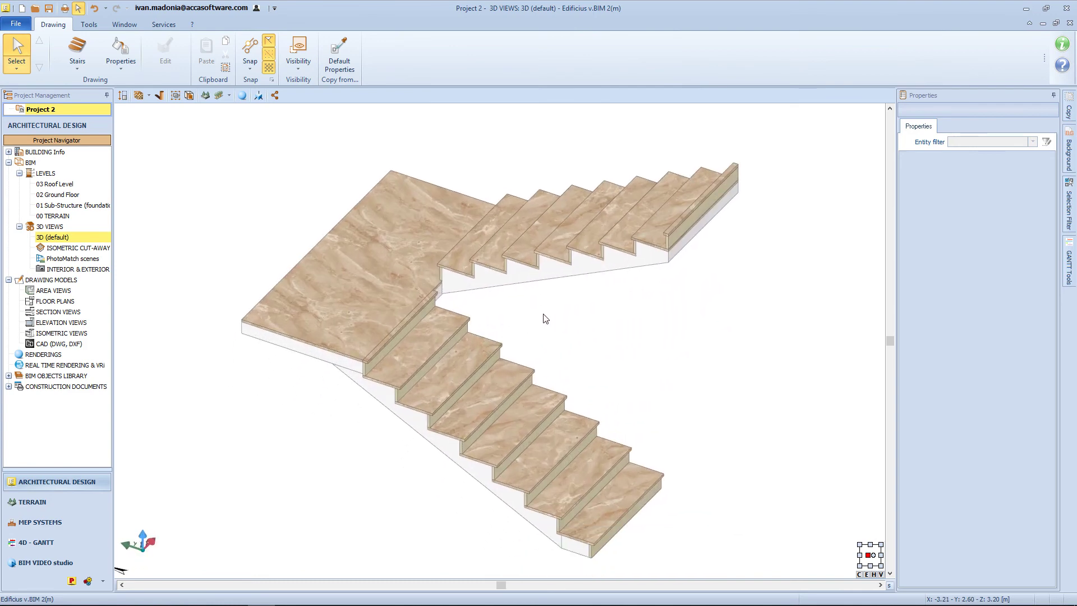
pyautogui.click(669, 236)
pyautogui.scroll(6, 669, 235)
# Set the tread lining to 40 mm thick with 40 mm front, left and right overhangs.
pyautogui.click(1012, 248)
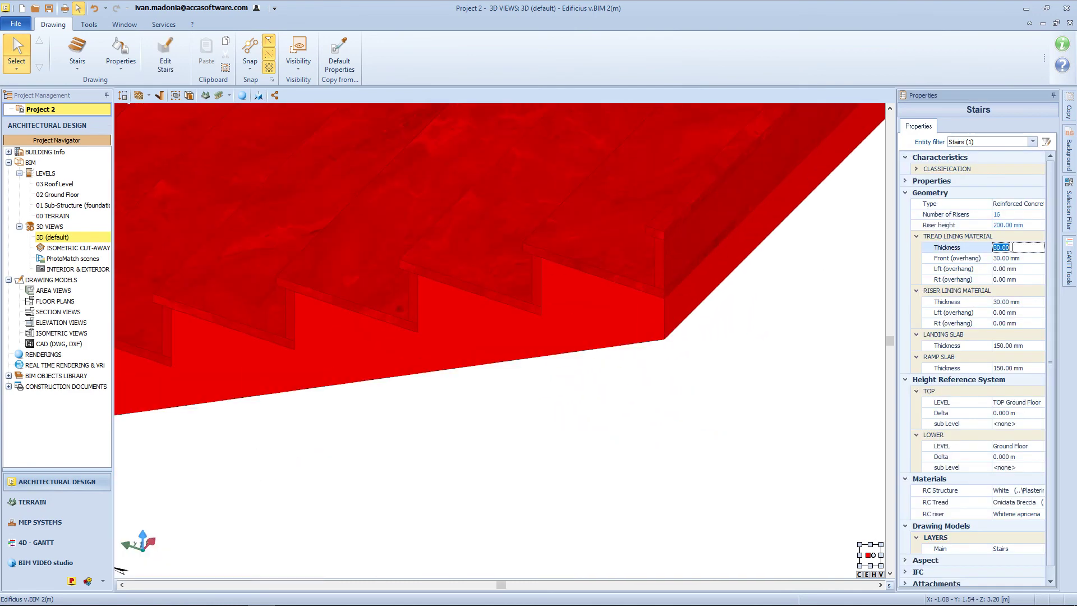
pyautogui.write('40')
pyautogui.press('Return')
pyautogui.click(1025, 260)
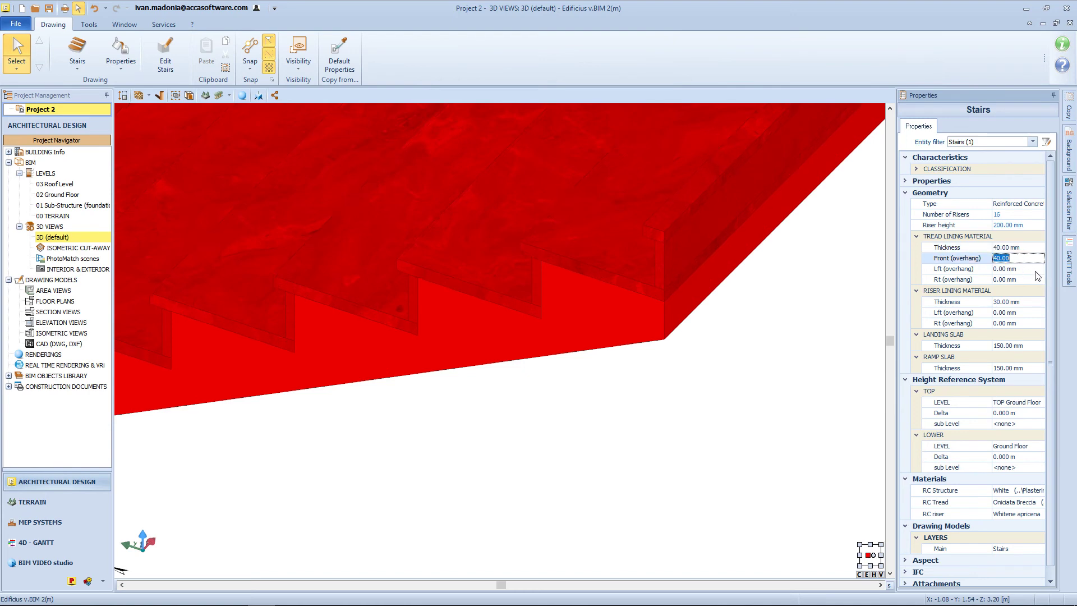
pyautogui.click(1032, 269)
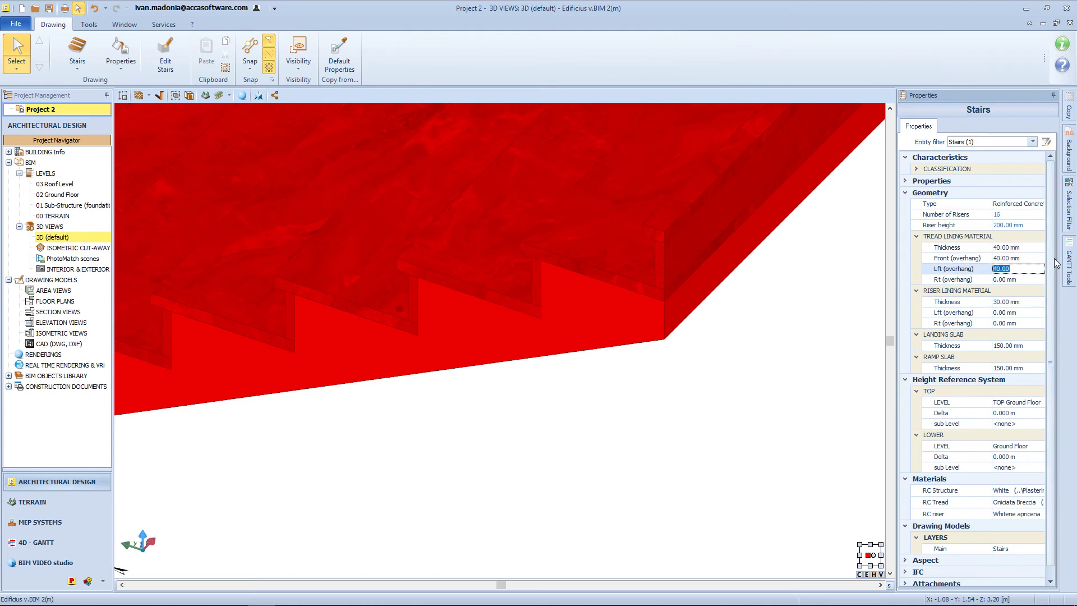
pyautogui.click(1025, 277)
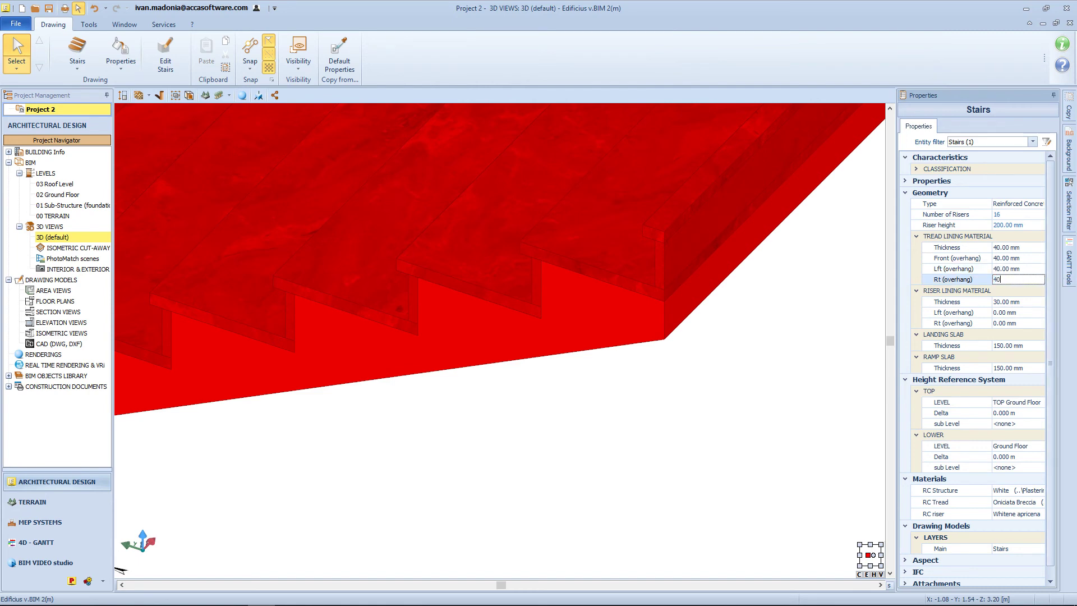
pyautogui.press('Return')
pyautogui.click(710, 400)
pyautogui.moveTo(671, 370); pyautogui.dragTo(646, 451, button='middle')
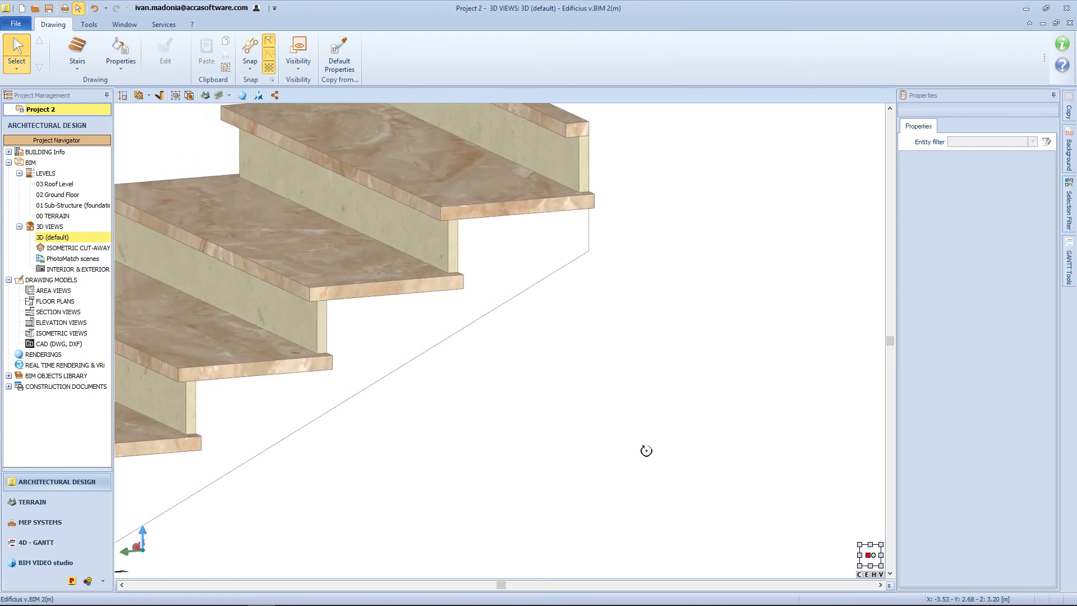
# Give the riser lining 20 mm left and right overhangs.
pyautogui.click(514, 252)
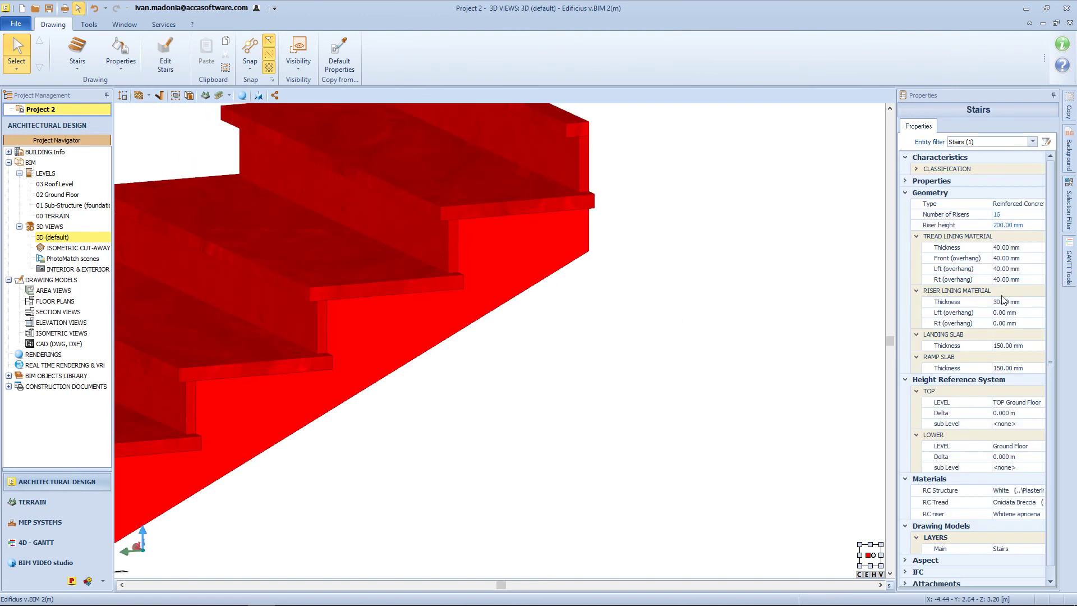
pyautogui.click(1002, 312)
pyautogui.write('20')
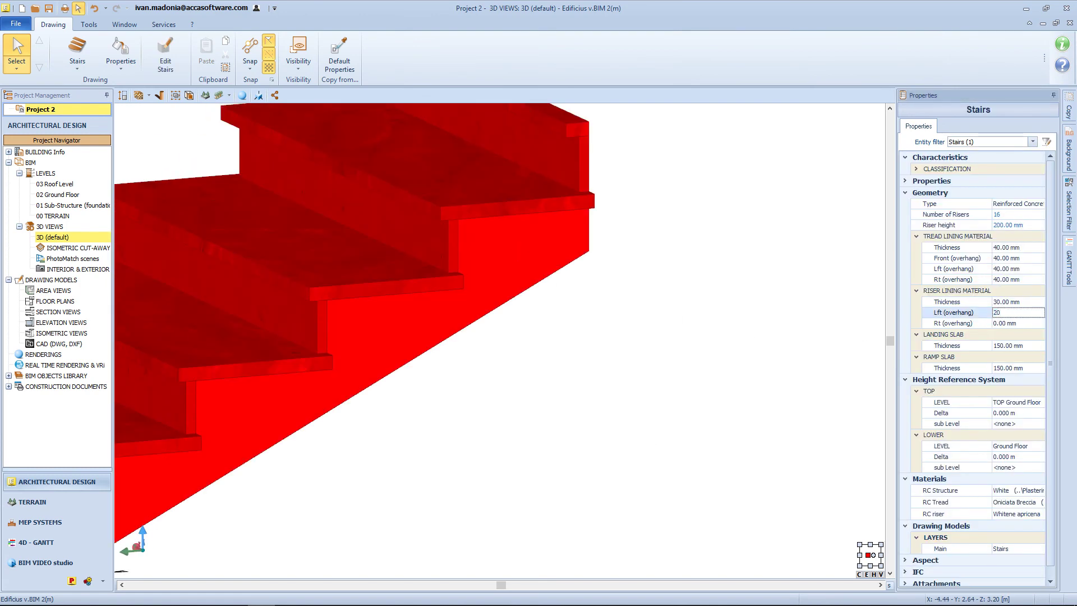
pyautogui.press('Return')
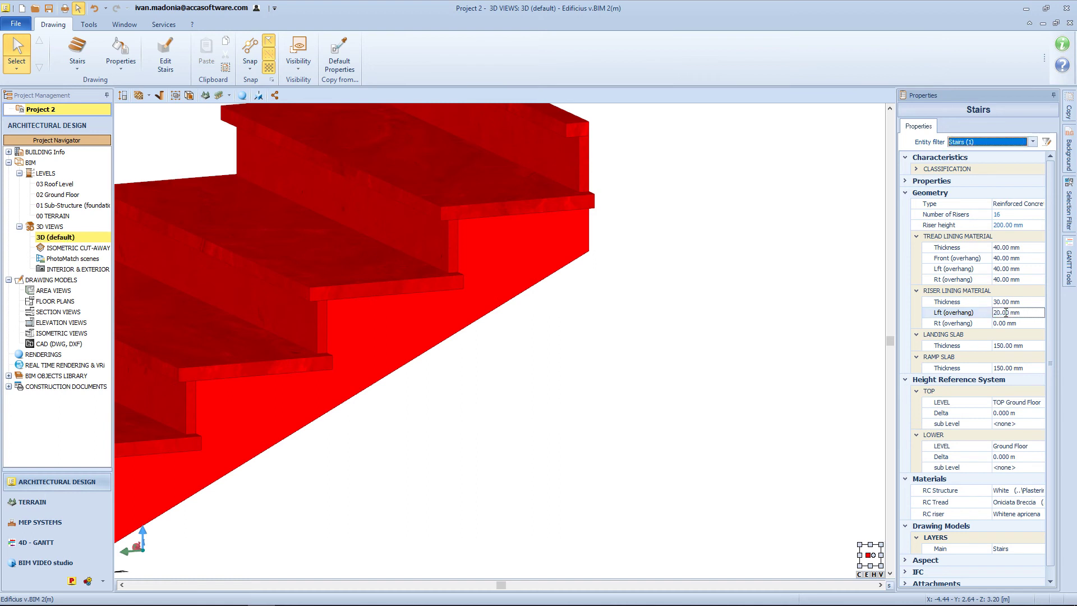
pyautogui.click(1009, 324)
pyautogui.write('20')
pyautogui.press('Return')
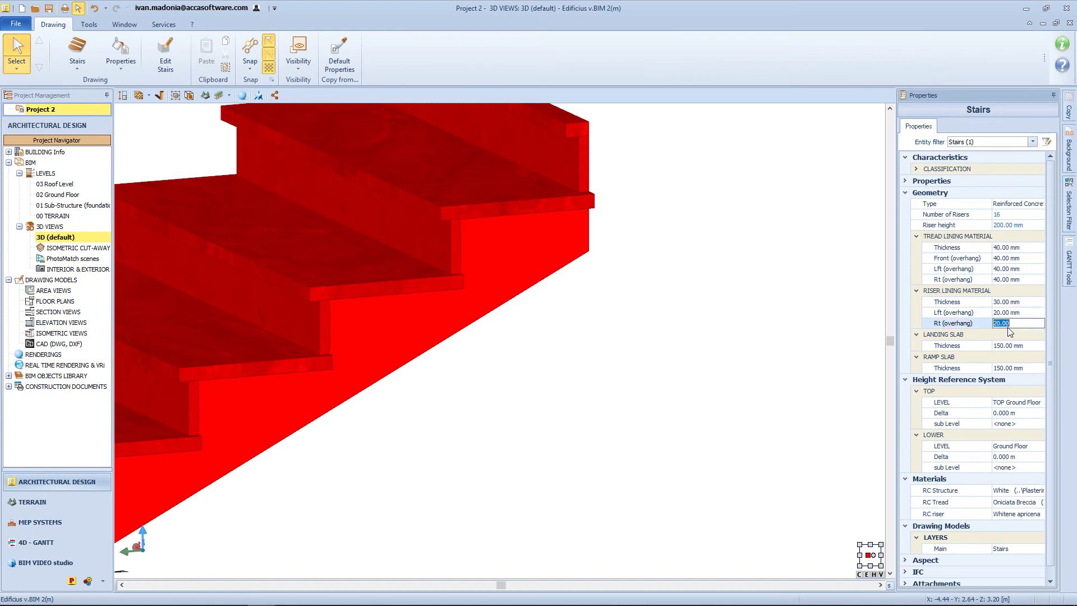
# Set both the landing and ramp slab thicknesses to 200 mm.
pyautogui.moveTo(723, 342); pyautogui.dragTo(673, 344, button='middle')
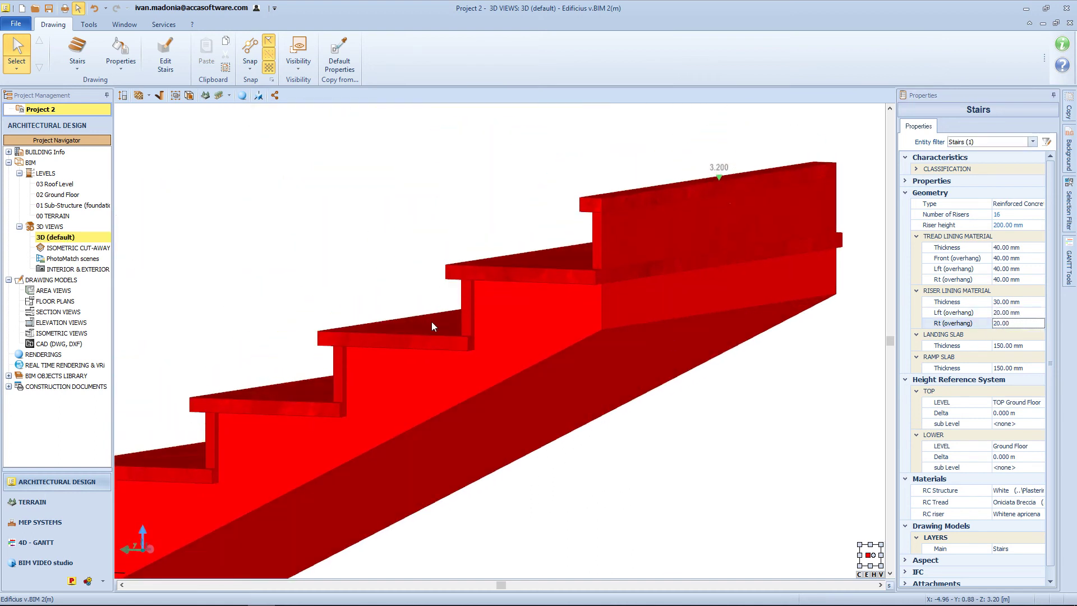
pyautogui.scroll(-2, 478, 324)
pyautogui.moveTo(193, 543); pyautogui.dragTo(647, 363, button='middle')
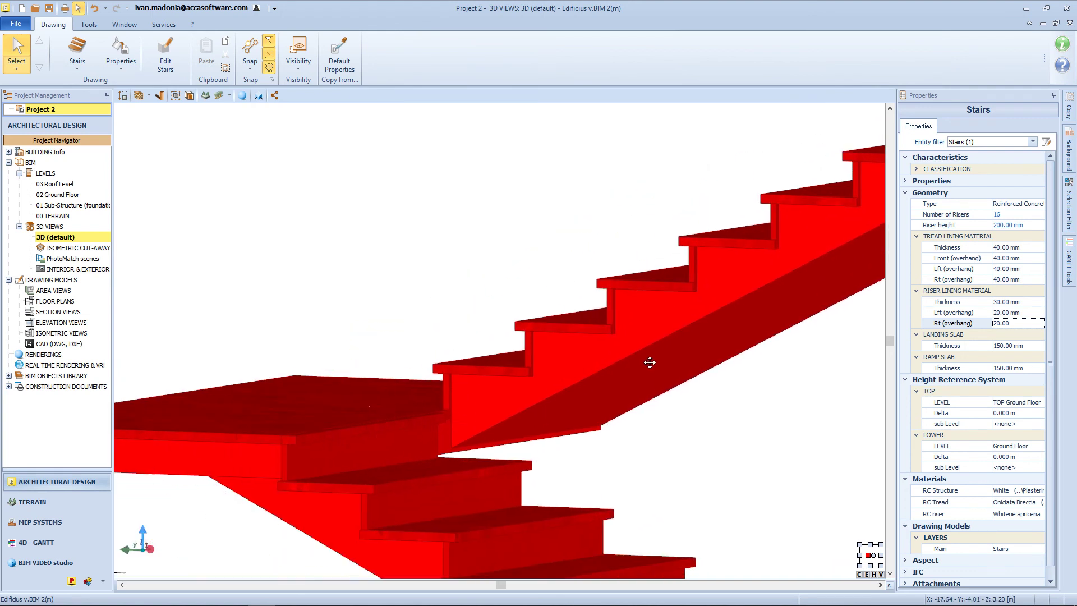
pyautogui.click(1019, 346)
pyautogui.write('200')
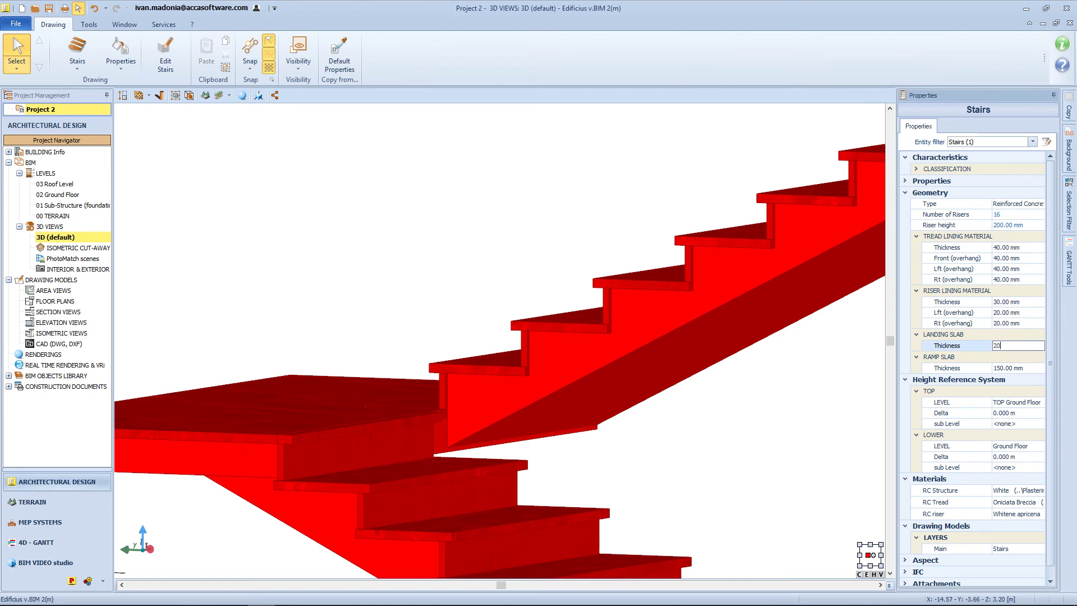
pyautogui.press('Return')
pyautogui.click(1006, 368)
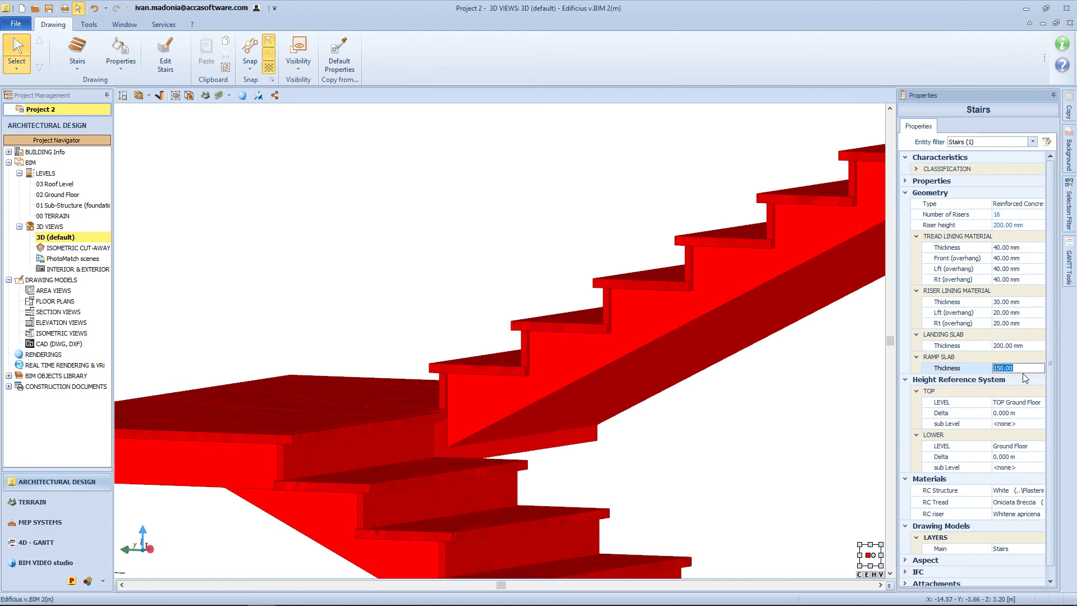
pyautogui.write('200')
pyautogui.press('Return')
# Offset the stair's top level by -0.1 m and its bottom level by 0.2 m.
pyautogui.scroll(-3, 681, 369)
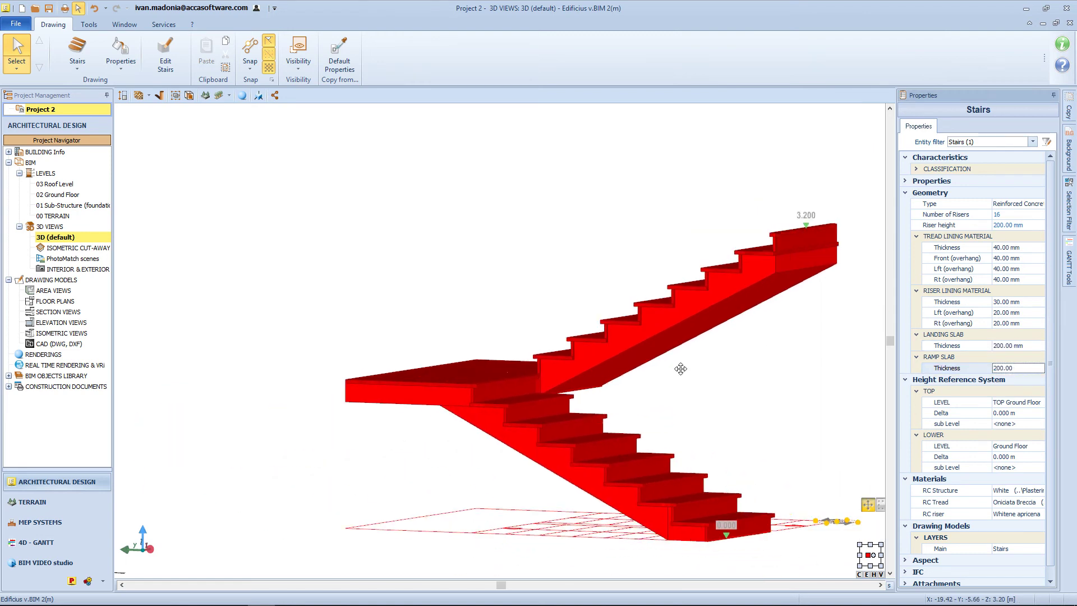
pyautogui.moveTo(680, 369); pyautogui.dragTo(487, 344, button='middle')
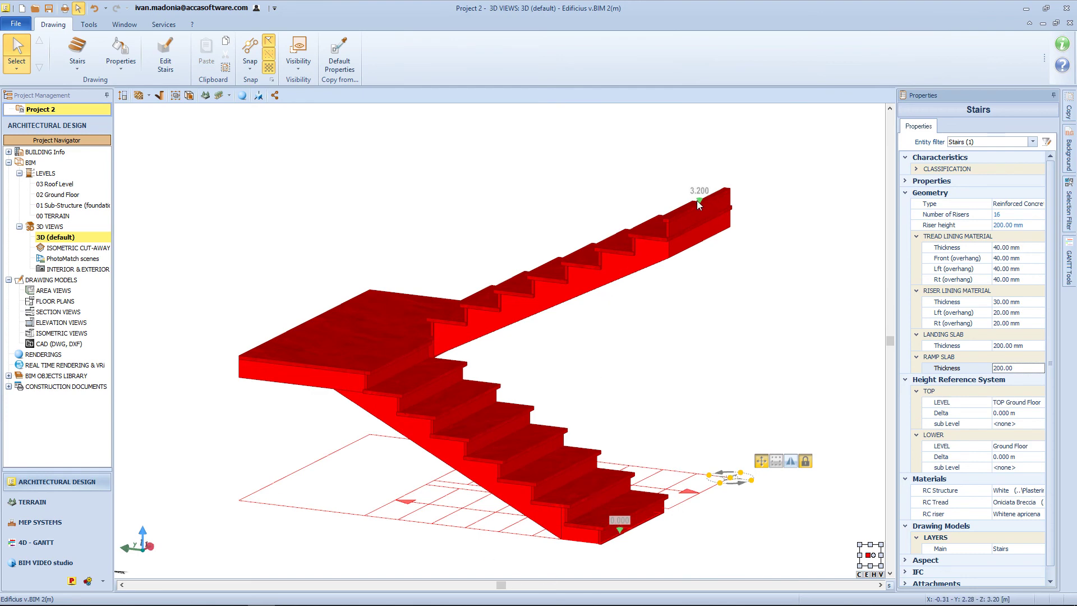
pyautogui.moveTo(698, 201); pyautogui.dragTo(699, 247)
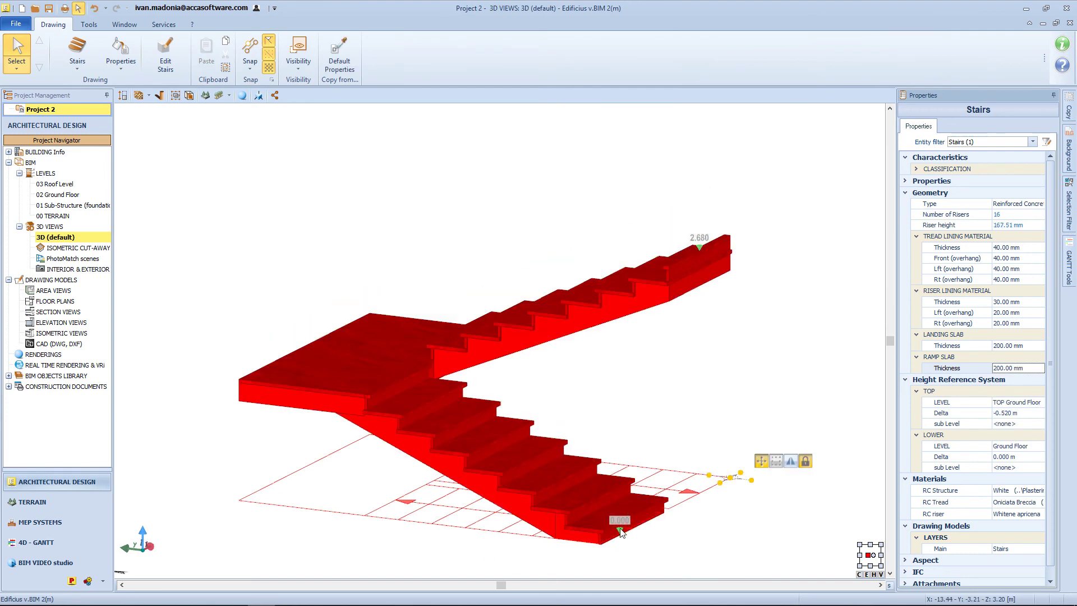
pyautogui.moveTo(620, 531); pyautogui.dragTo(619, 506)
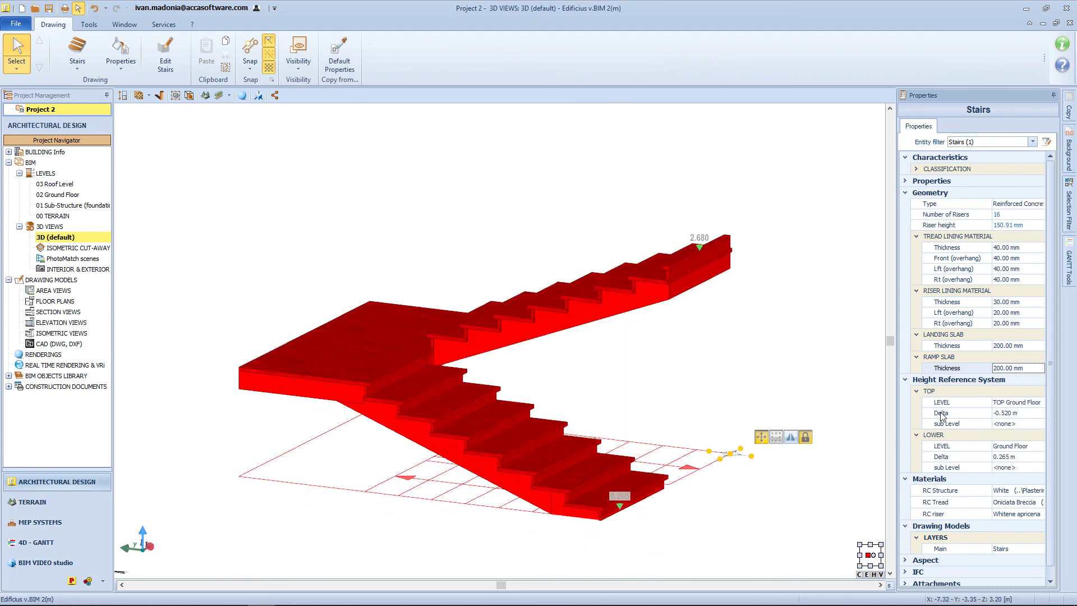
pyautogui.click(1016, 413)
pyautogui.write('-0.1')
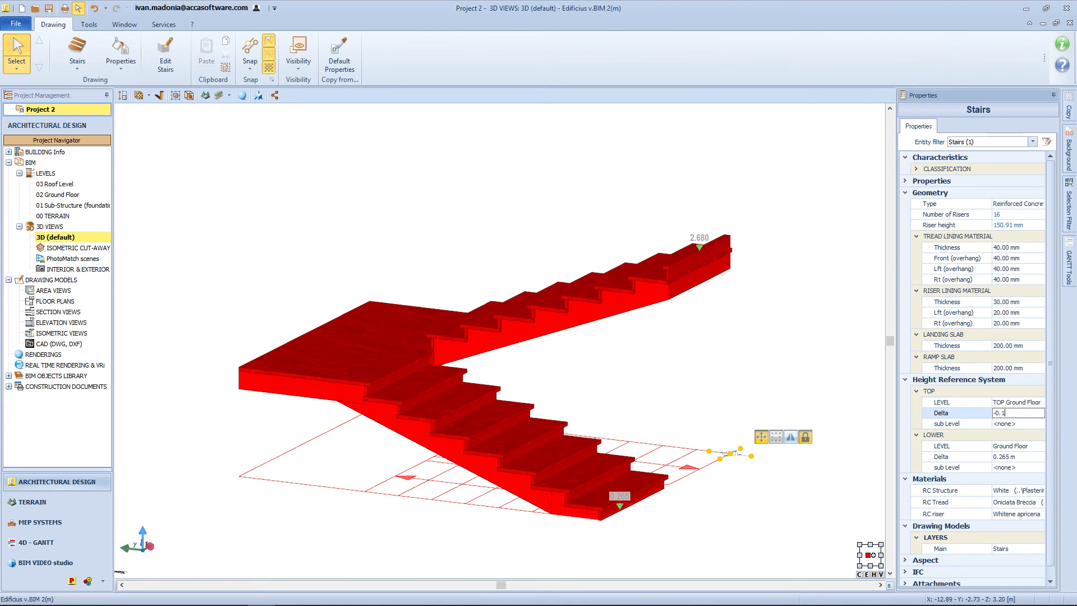
pyautogui.press('Return')
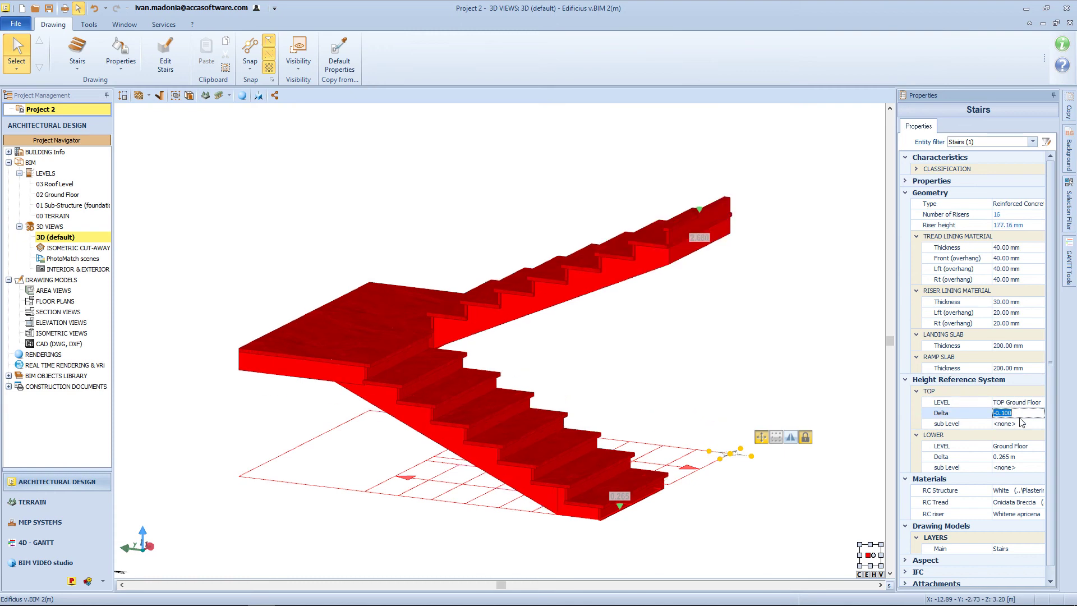
pyautogui.click(1016, 456)
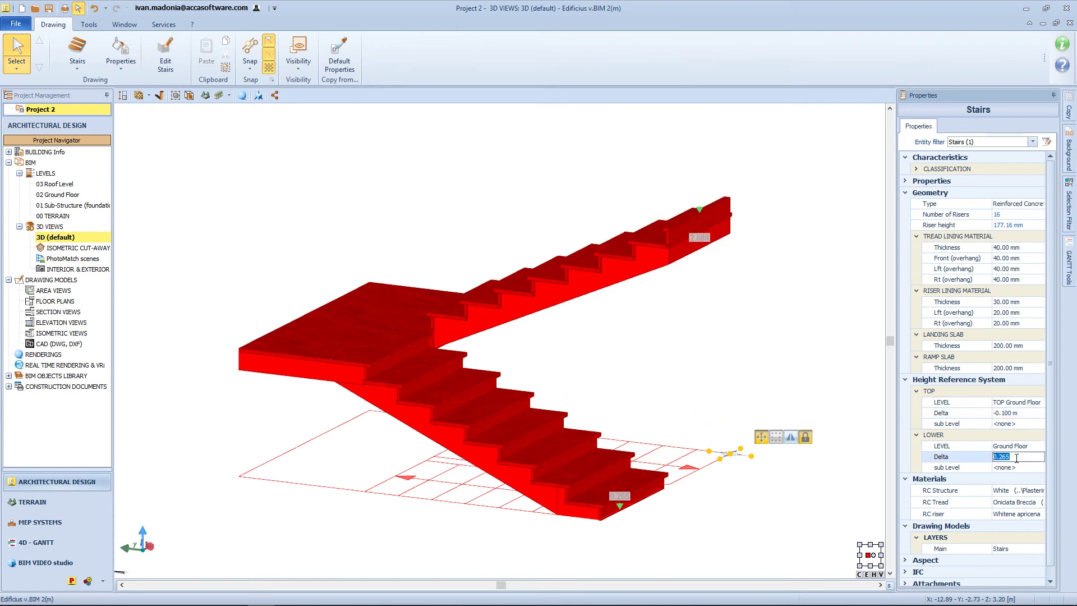
pyautogui.write('0.2')
pyautogui.press('Return')
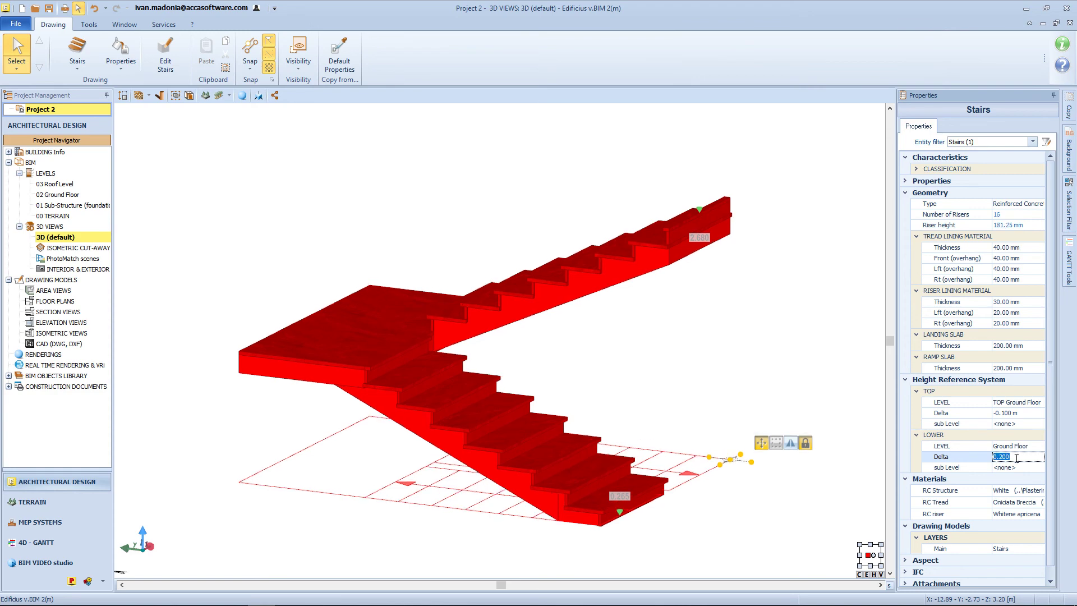
pyautogui.click(775, 514)
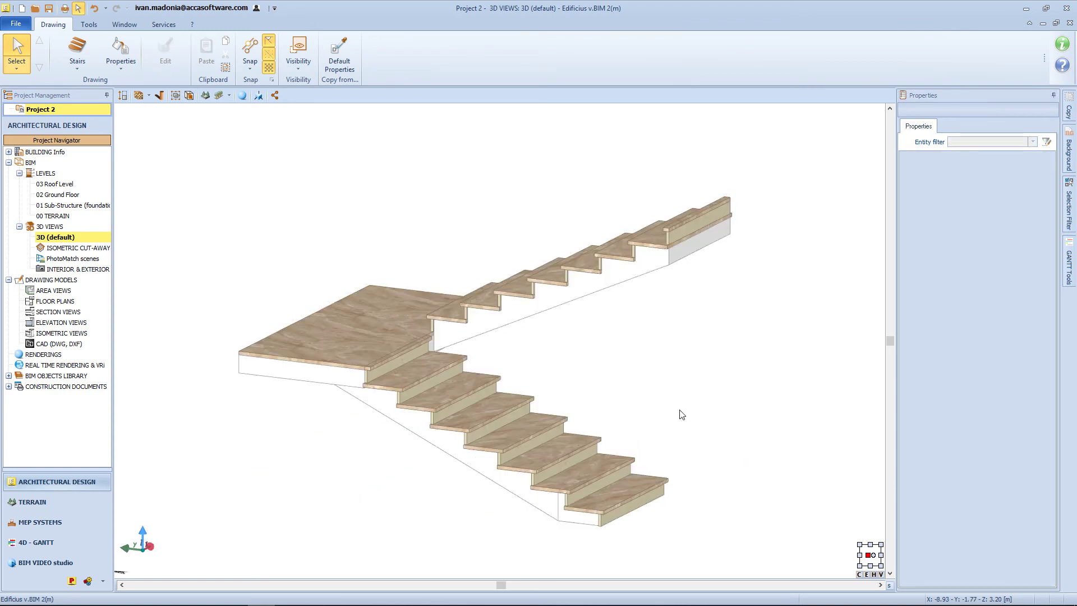
# In the stairs editor, delete the landing and move the right flight against the left one.
pyautogui.moveTo(373, 453); pyautogui.dragTo(411, 450, button='middle')
pyautogui.click(423, 352)
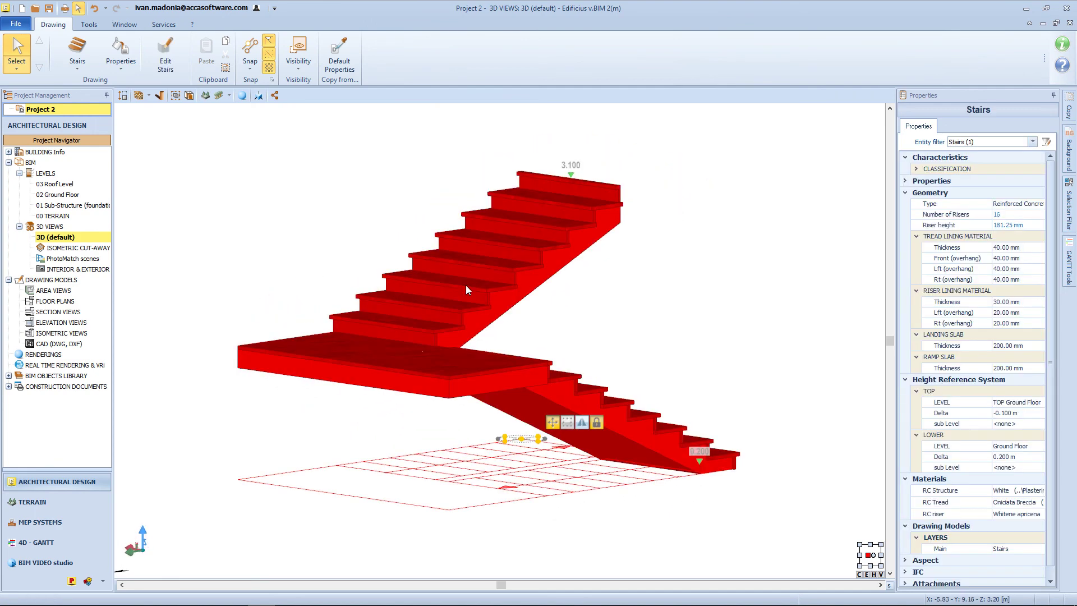
pyautogui.click(165, 53)
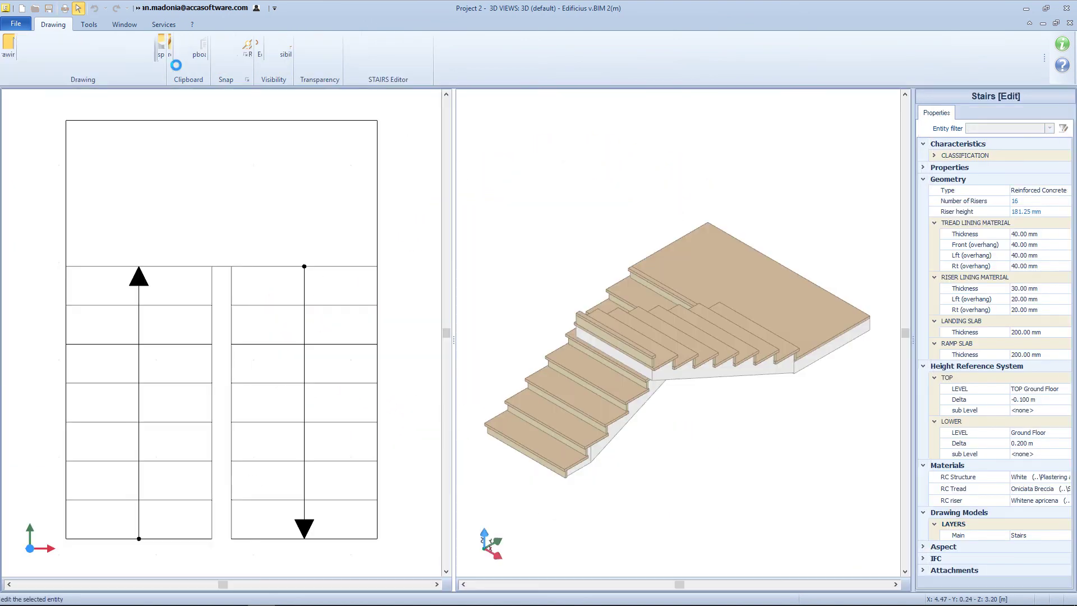
pyautogui.click(282, 126)
pyautogui.press('Delete')
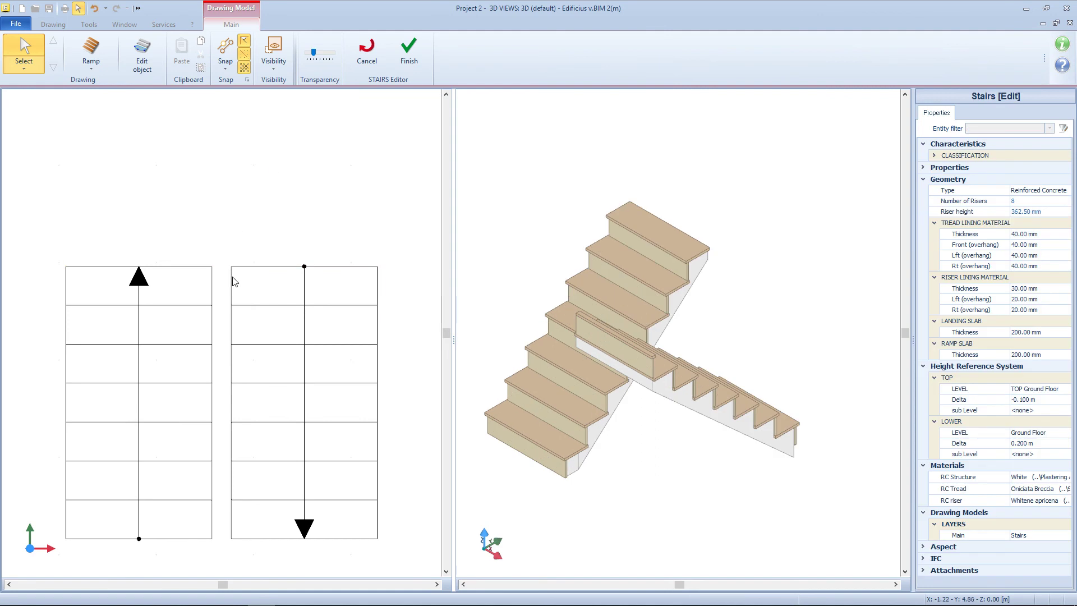
pyautogui.click(233, 264)
pyautogui.moveTo(233, 264); pyautogui.dragTo(214, 265)
# Add a winder at the flights' junction, climbing clockwise and 1.5 m wide.
pyautogui.click(91, 53)
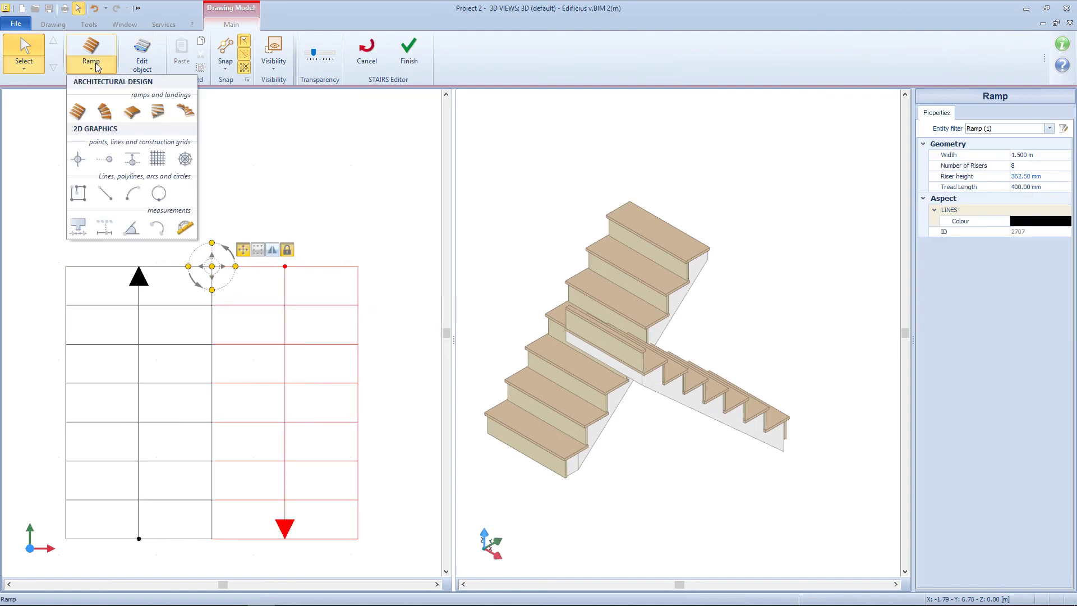
pyautogui.click(155, 115)
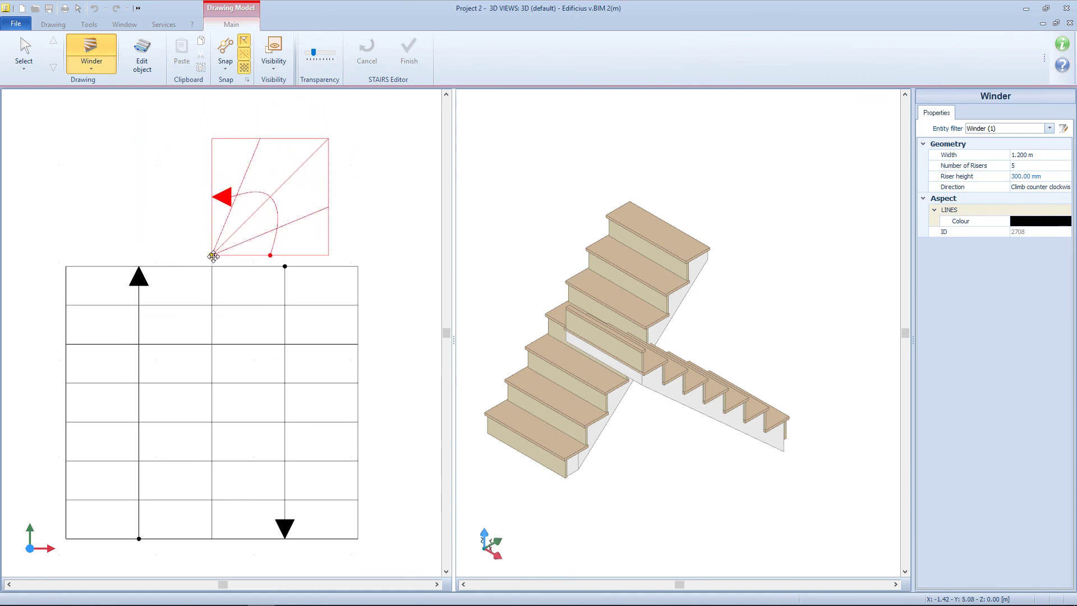
pyautogui.click(211, 264)
pyautogui.click(1046, 187)
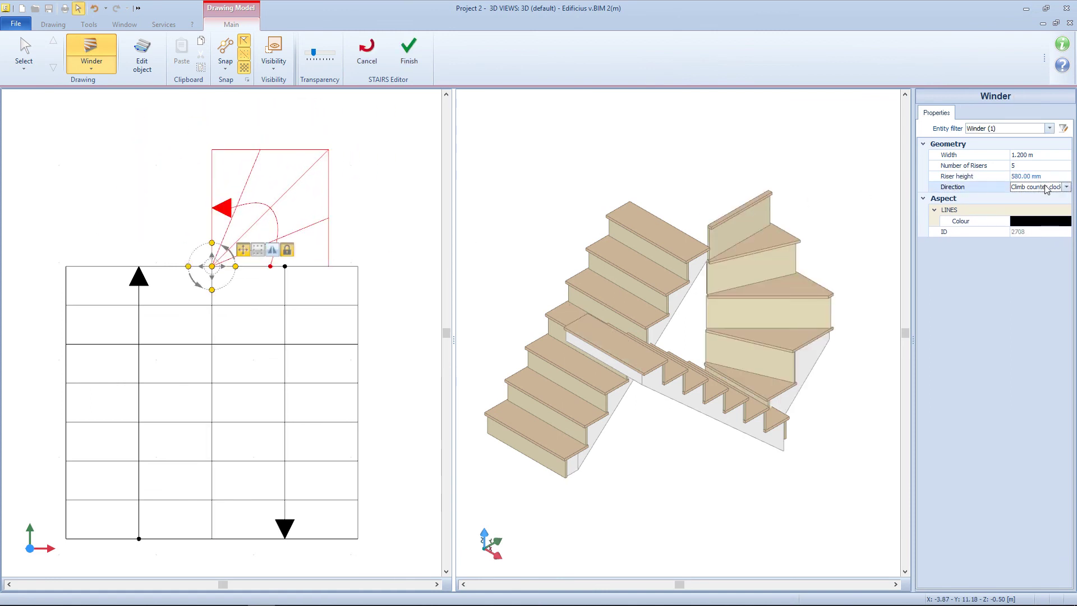
pyautogui.click(1066, 187)
pyautogui.click(1032, 203)
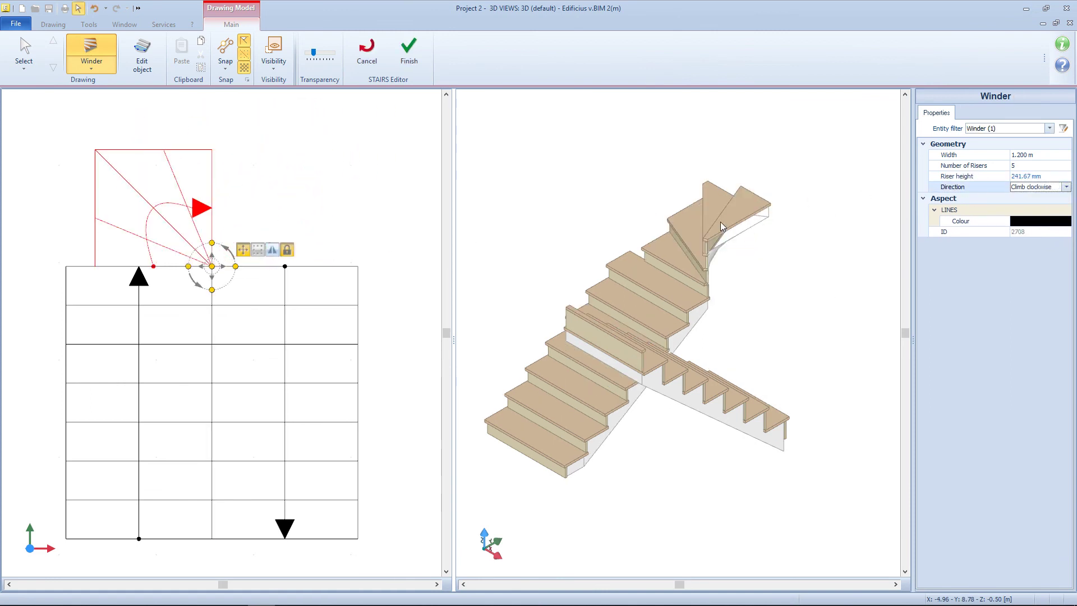
pyautogui.click(1019, 155)
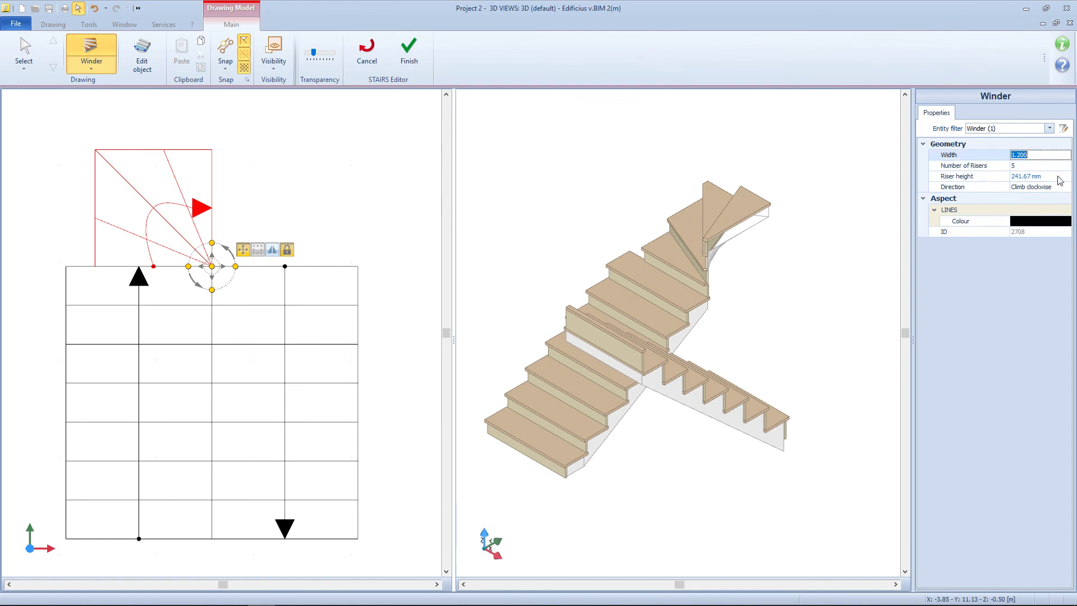
pyautogui.write('1.5')
pyautogui.press('Return')
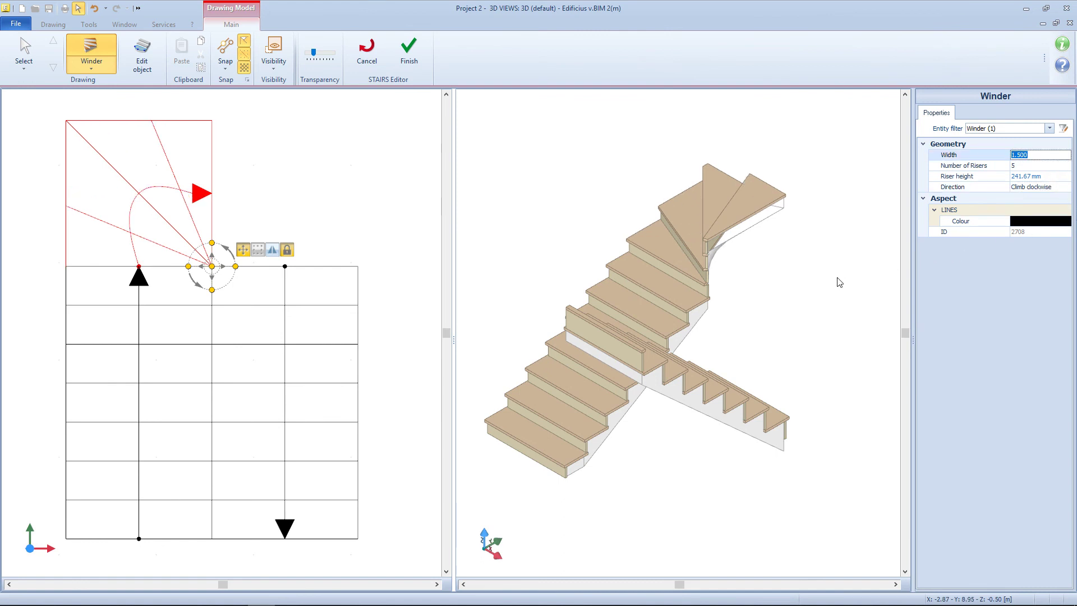
# Add a second winder and snap it to the corner intersection.
pyautogui.click(374, 227)
pyautogui.click(91, 47)
pyautogui.moveTo(322, 175); pyautogui.dragTo(339, 200)
pyautogui.click(379, 235)
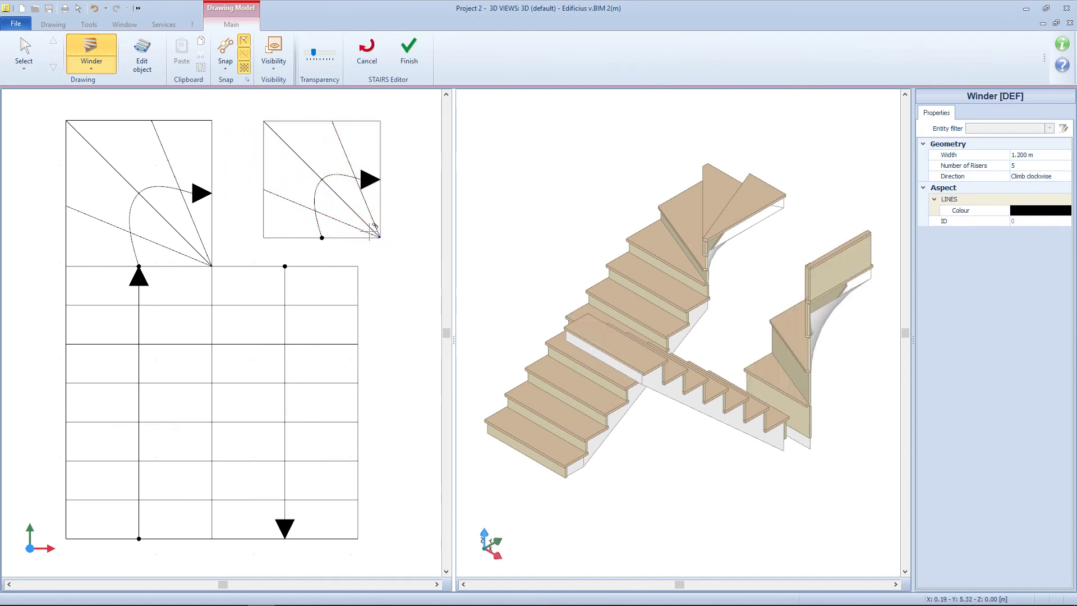
pyautogui.click(1037, 156)
pyautogui.click(381, 237)
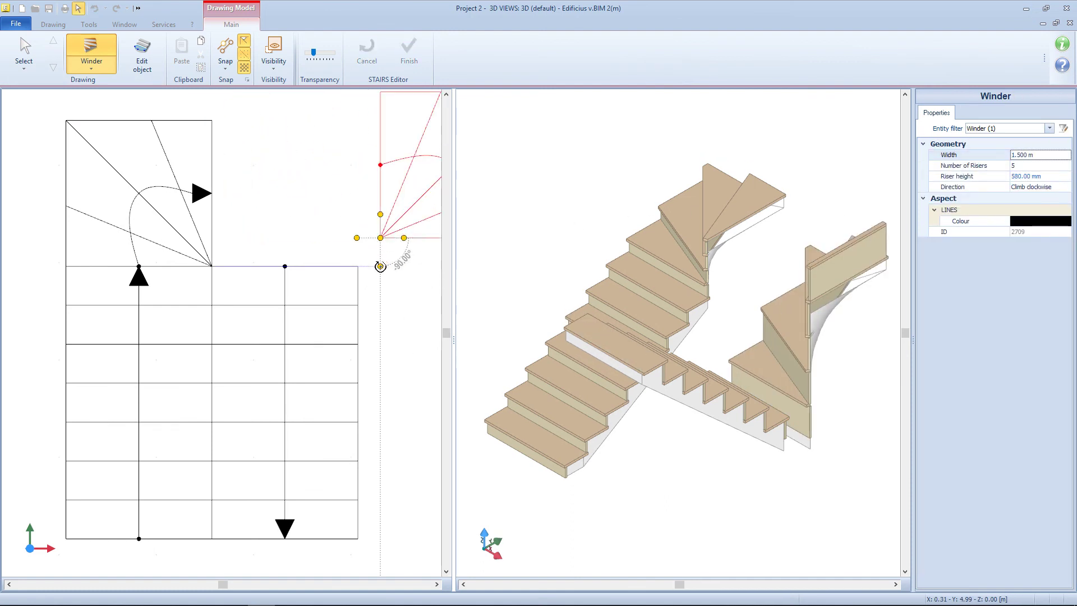
pyautogui.click(209, 266)
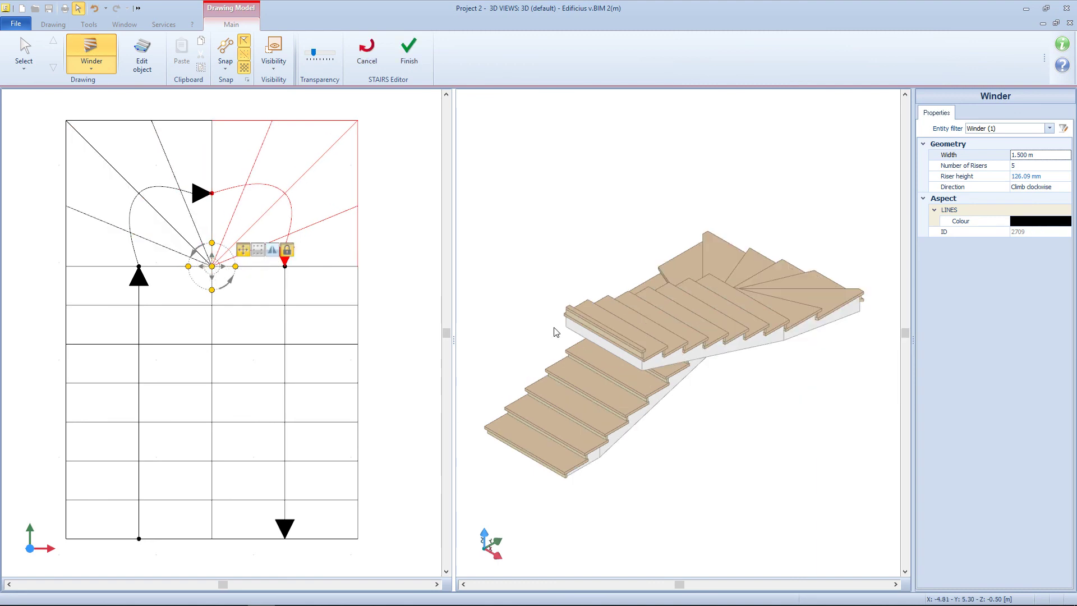
pyautogui.moveTo(555, 331); pyautogui.dragTo(617, 338, button='middle')
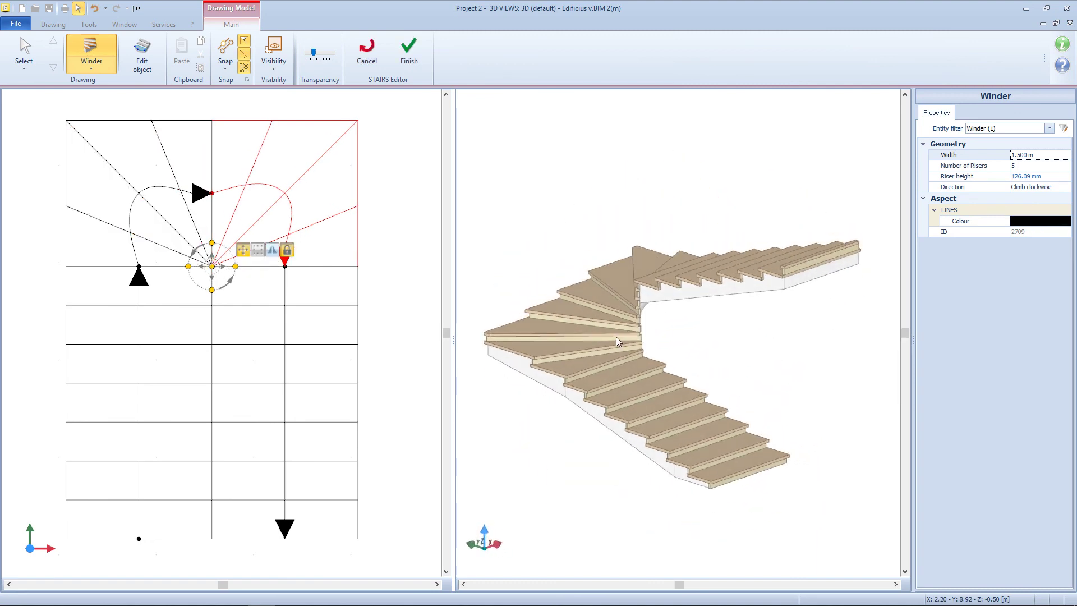
pyautogui.click(505, 250)
# Delete the winders and extra flight, then place a landing atop the straight flight.
pyautogui.moveTo(402, 292); pyautogui.dragTo(322, 218)
pyautogui.press('Delete')
pyautogui.moveTo(262, 186); pyautogui.dragTo(200, 173)
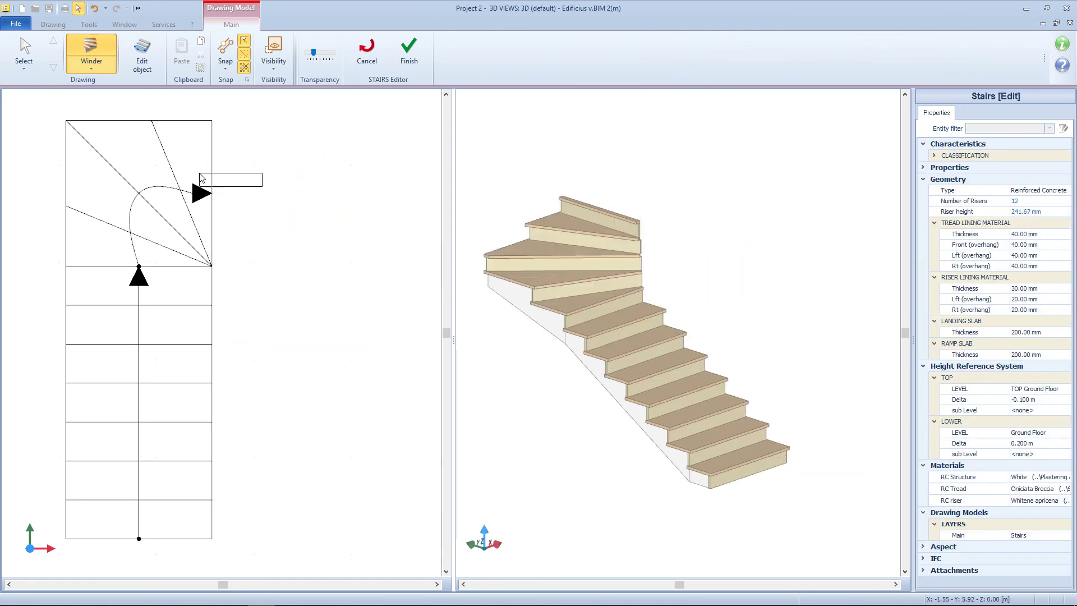
pyautogui.click(101, 66)
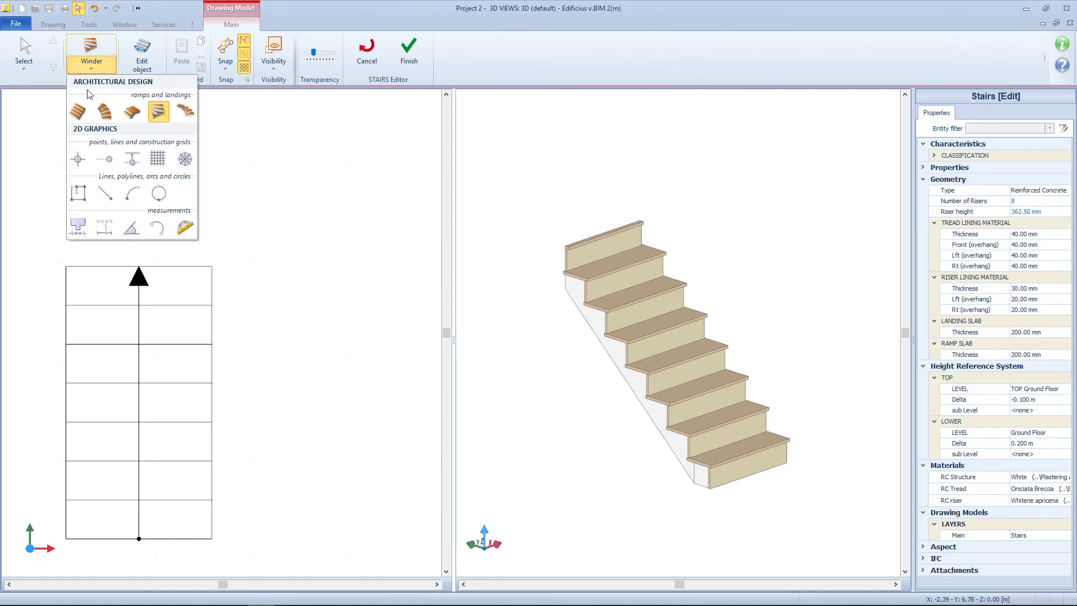
pyautogui.click(131, 113)
pyautogui.click(66, 266)
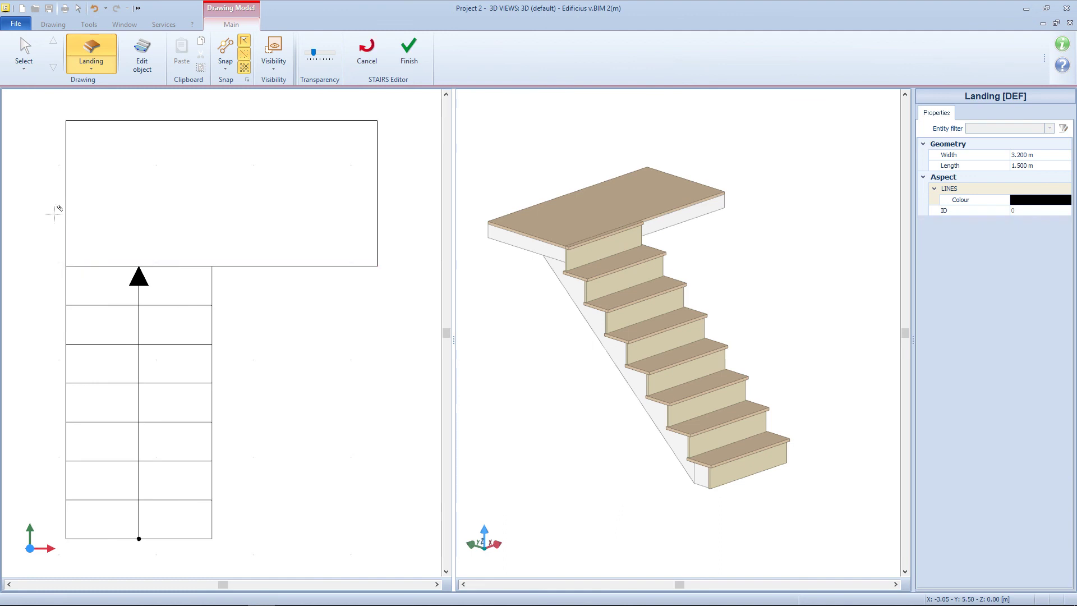
pyautogui.press('Escape')
# Set the new landing's width to 1.5 m.
pyautogui.click(249, 267)
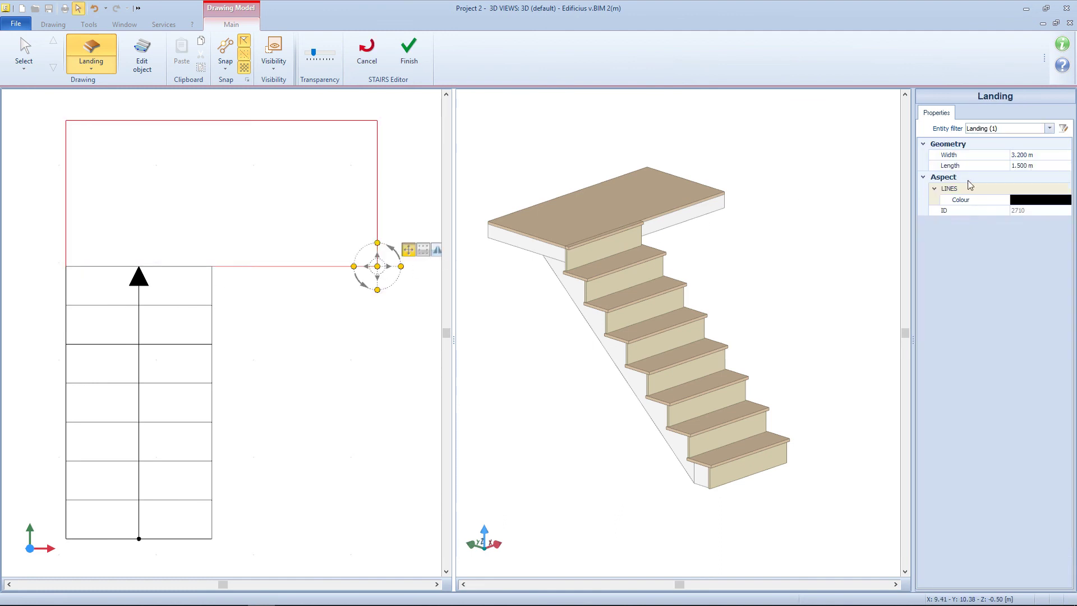
pyautogui.click(1046, 154)
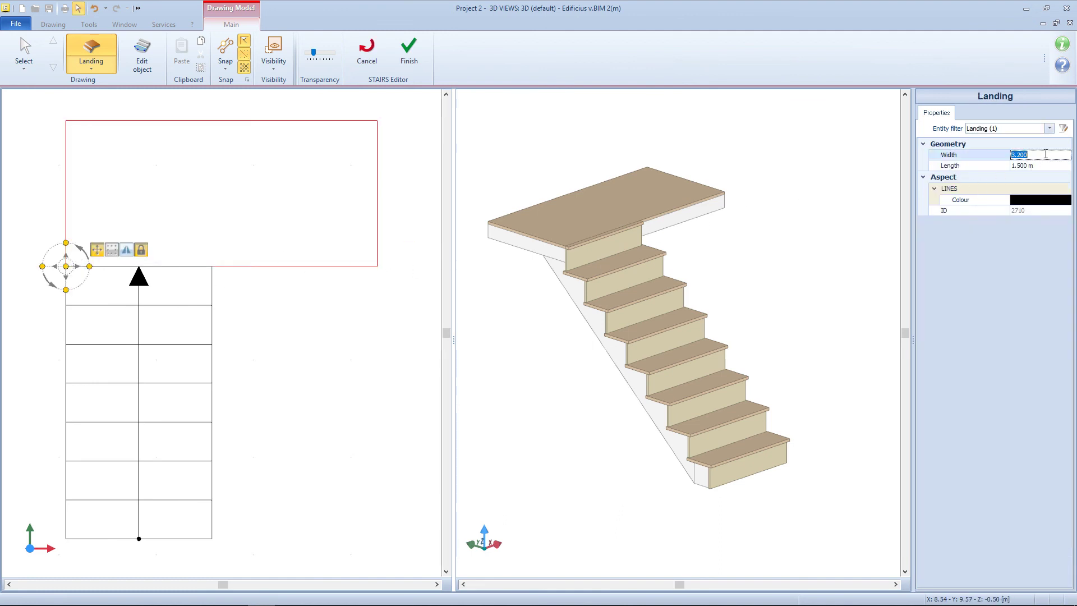
pyautogui.write('1.5')
pyautogui.press('Return')
pyautogui.click(354, 221)
pyautogui.scroll(-3, 354, 220)
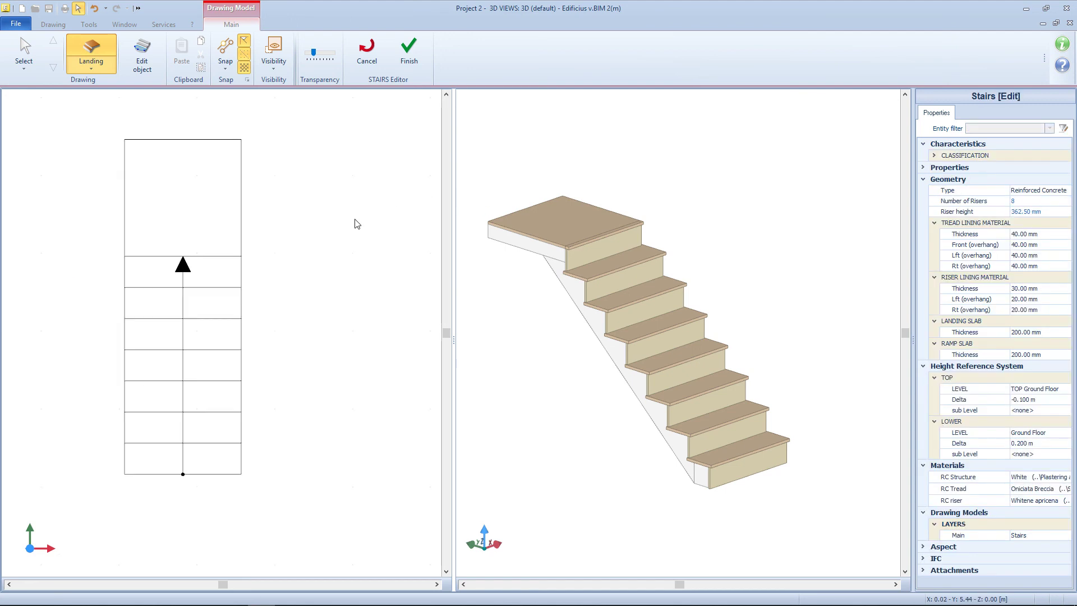
pyautogui.moveTo(350, 233); pyautogui.dragTo(327, 344, button='middle')
pyautogui.click(90, 61)
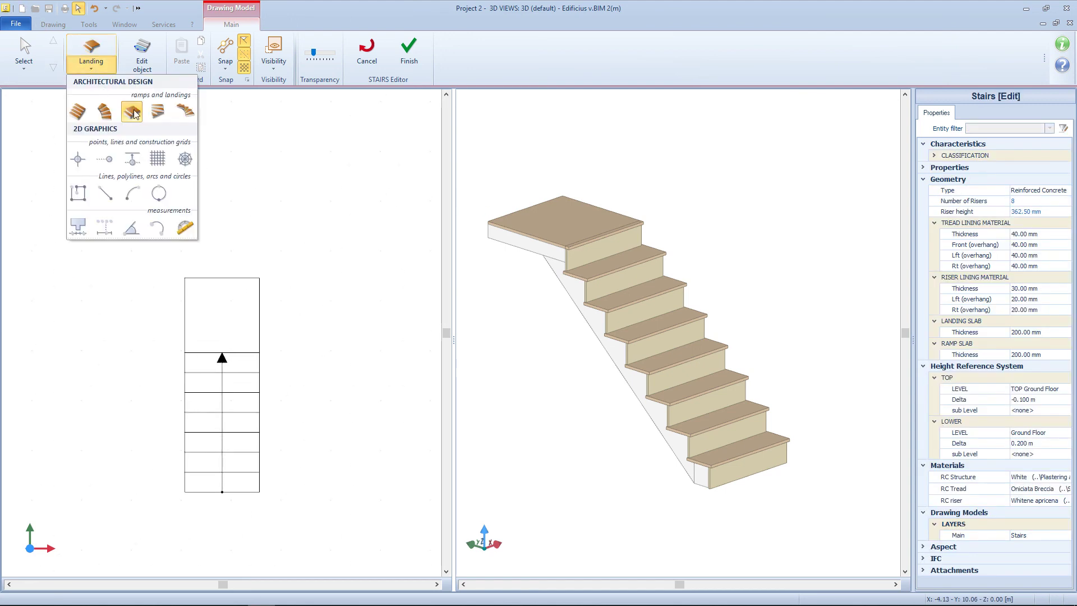
# Attach an arc ramp at the landing corner, 1.5 m wide with 8 risers.
pyautogui.click(105, 111)
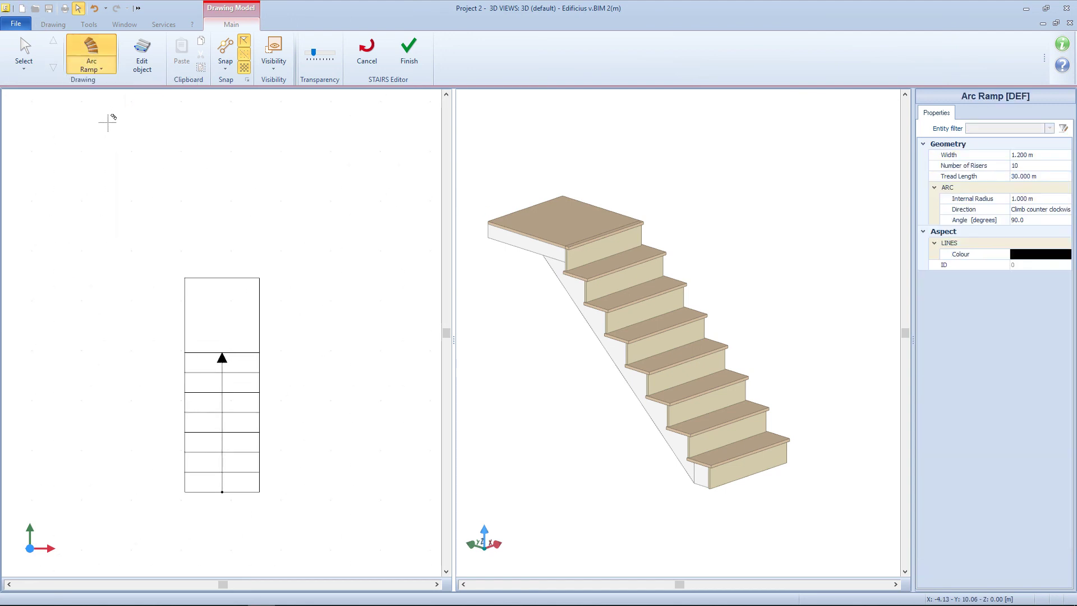
pyautogui.click(185, 278)
pyautogui.click(187, 278)
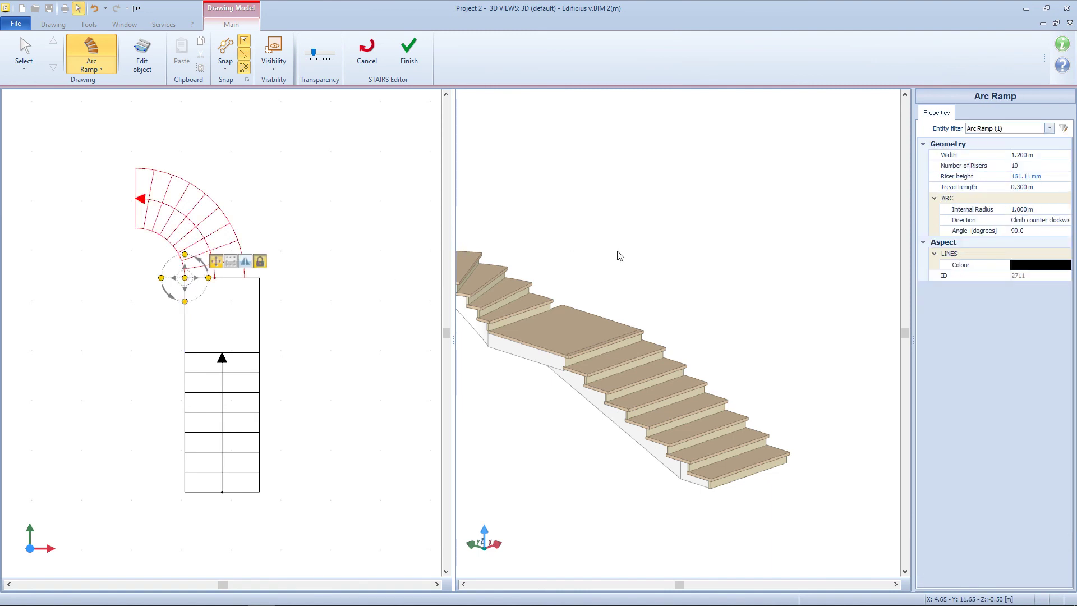
pyautogui.click(1038, 158)
pyautogui.write('1')
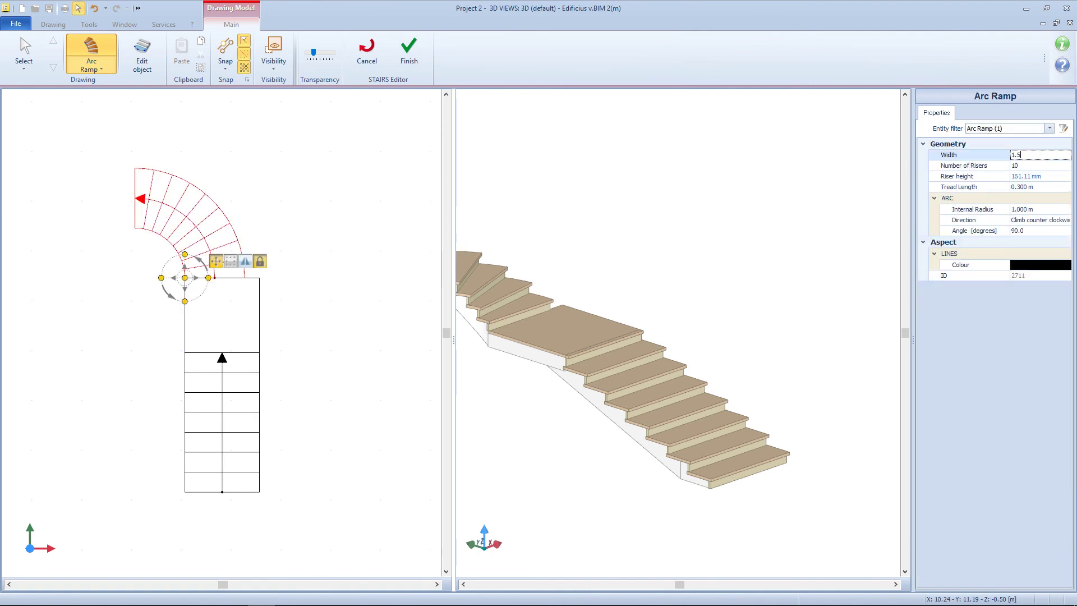
pyautogui.write('.5')
pyautogui.press('Return')
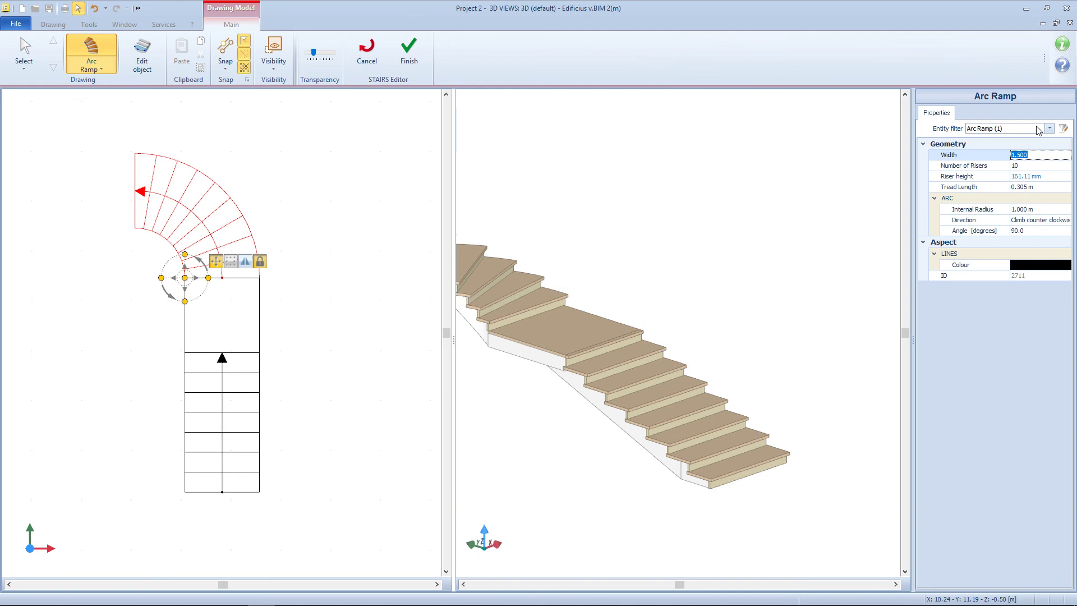
pyautogui.click(1038, 165)
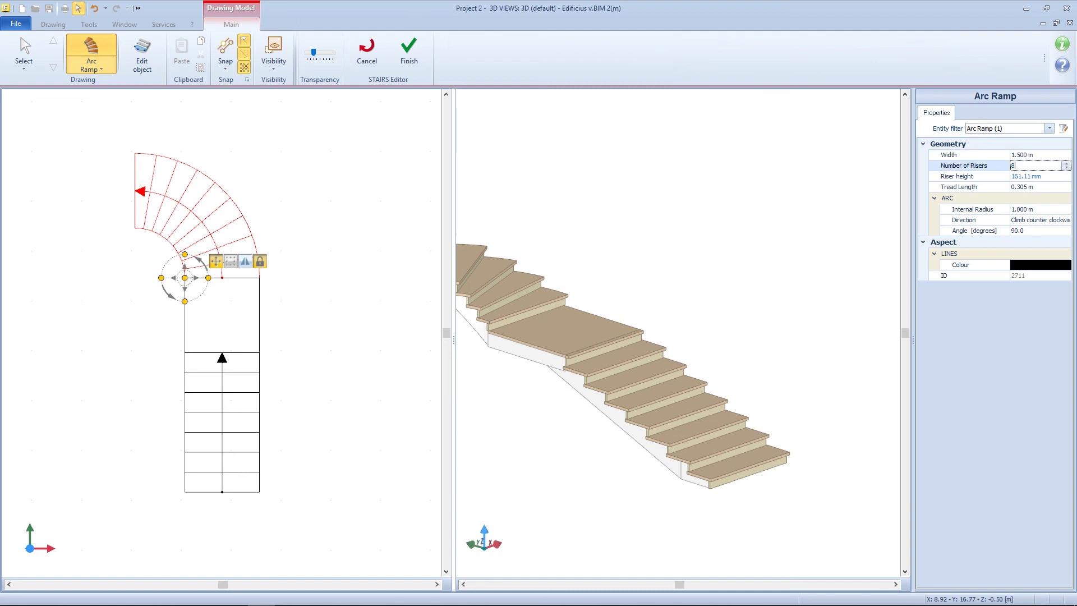
pyautogui.press('Return')
# Give the arc ramp a 0.5 m internal radius and 90° angle, aligned to the flight's left edge.
pyautogui.click(1041, 187)
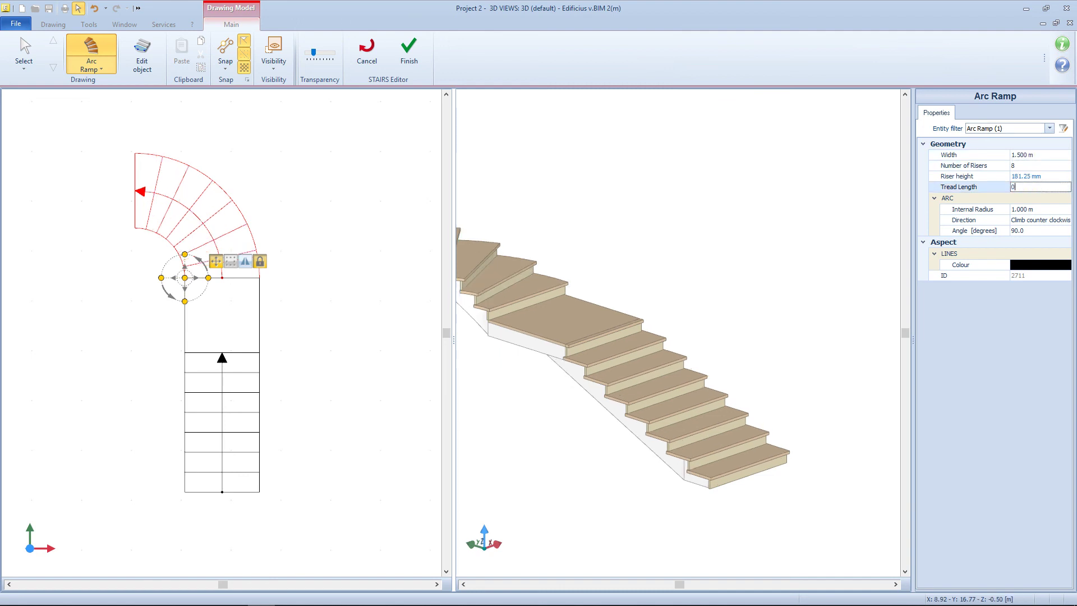
pyautogui.moveTo(875, 297)
pyautogui.mouseDown(button='middle')
pyautogui.moveTo(810, 307)
pyautogui.moveTo(872, 309)
pyautogui.mouseUp(button='middle')
pyautogui.moveTo(871, 310); pyautogui.dragTo(899, 343)
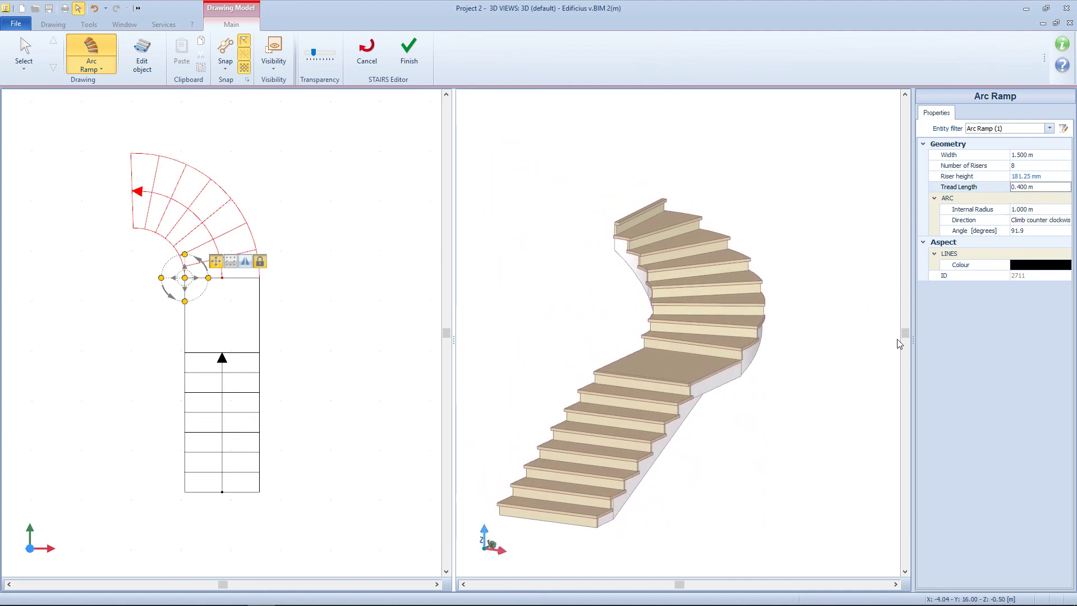
pyautogui.click(1026, 209)
pyautogui.write('0.5')
pyautogui.press('Return')
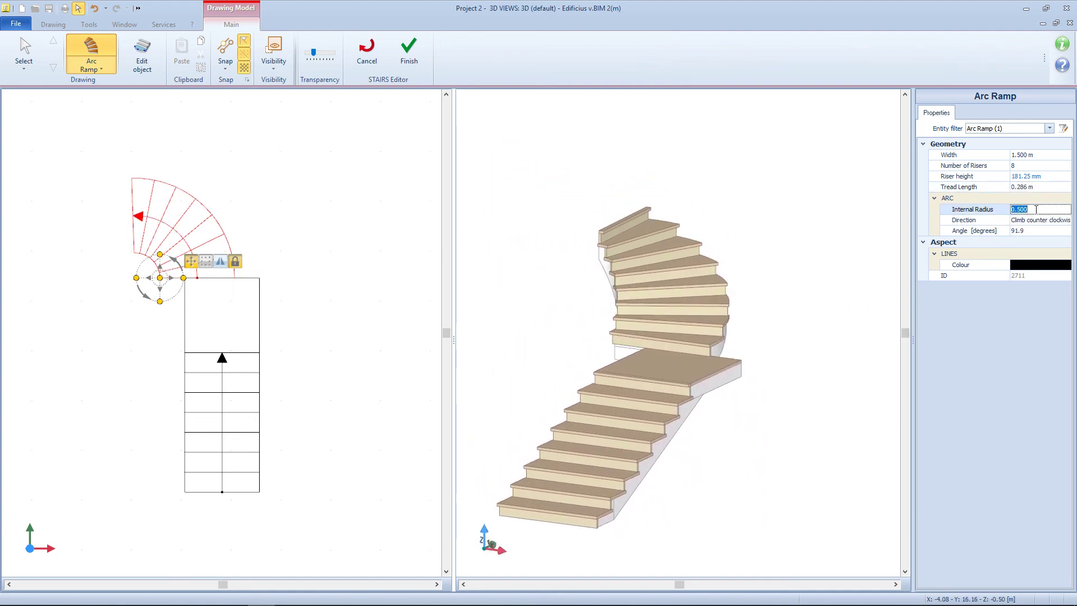
pyautogui.click(1041, 230)
pyautogui.write('9')
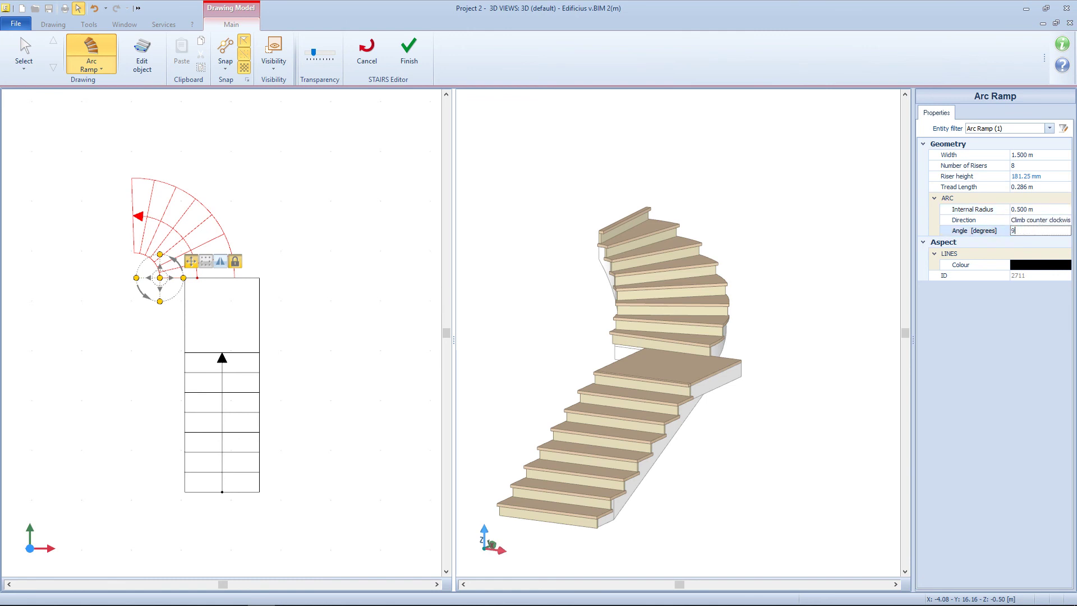
pyautogui.write('0')
pyautogui.press('Return')
pyautogui.moveTo(172, 281); pyautogui.dragTo(196, 280)
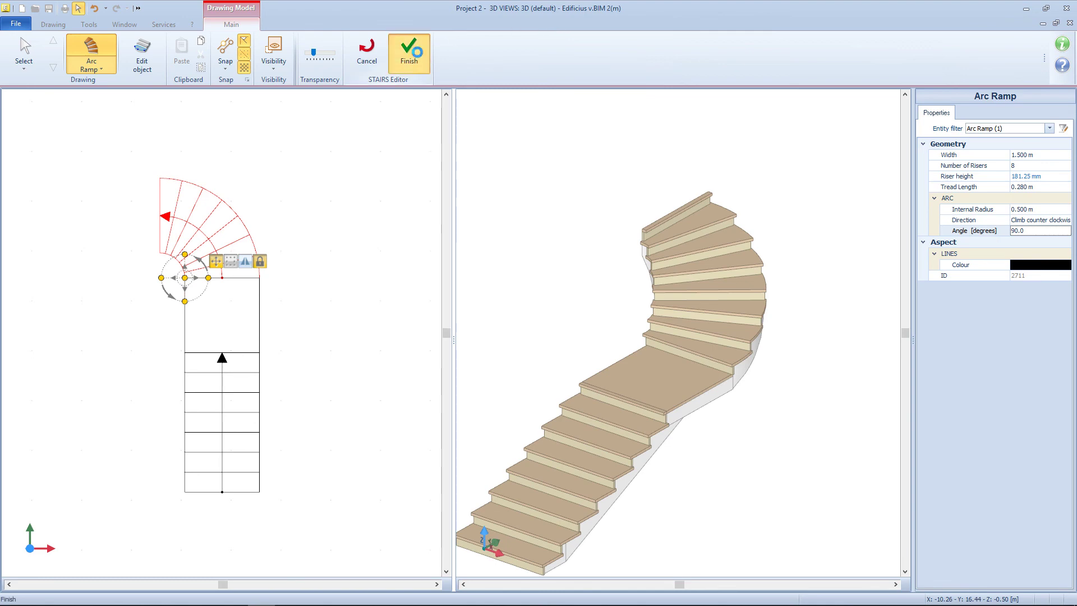
# Finish the stairs editor and orbit around the straight flight, landing and 90° curved flight.
pyautogui.click(409, 50)
pyautogui.moveTo(609, 345); pyautogui.dragTo(639, 351, button='middle')
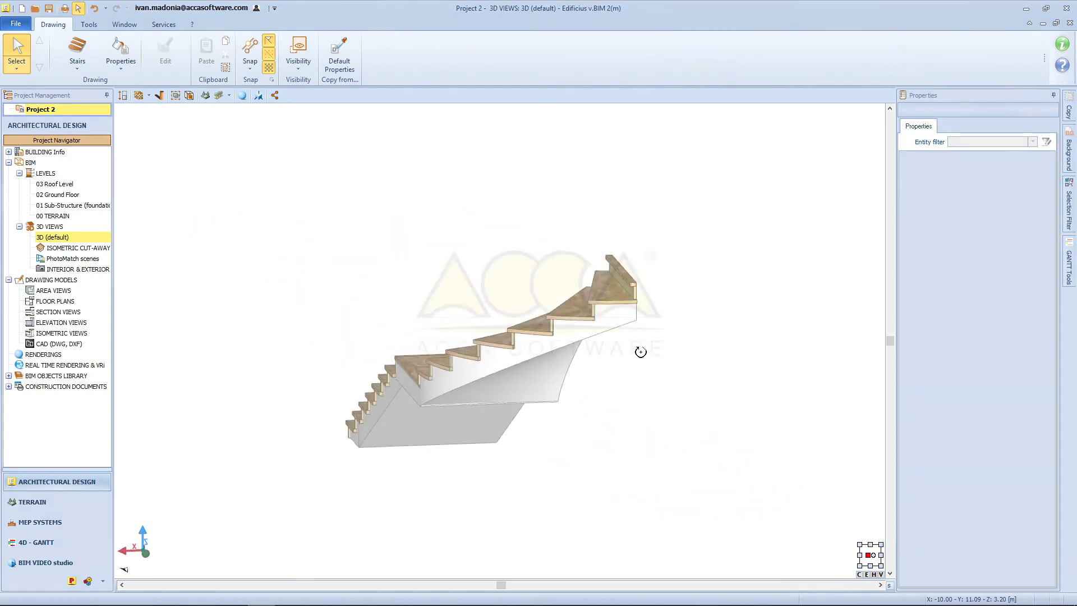